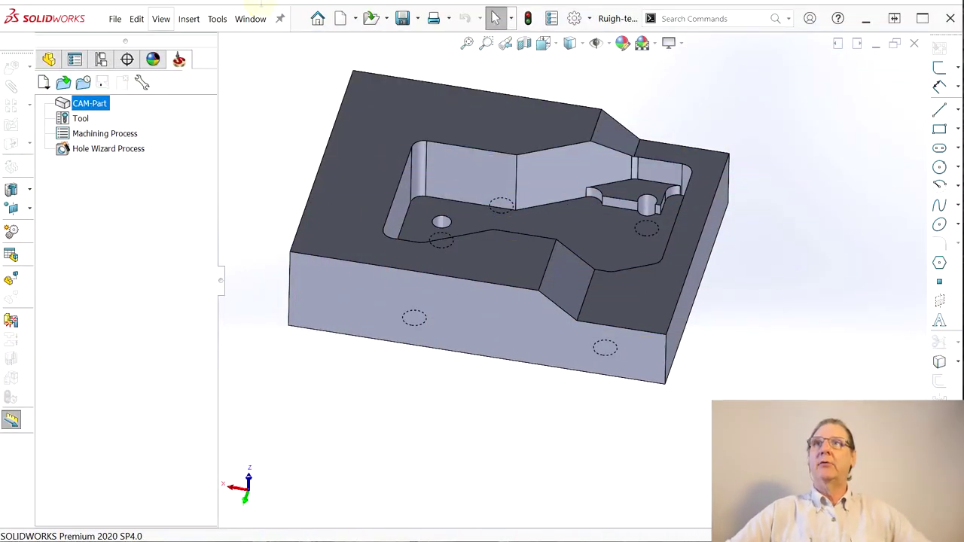
Show the SolidCAM Manager tree with CAM-Part, Tool, Machining Process and Hole Wizard Process
click(219, 20)
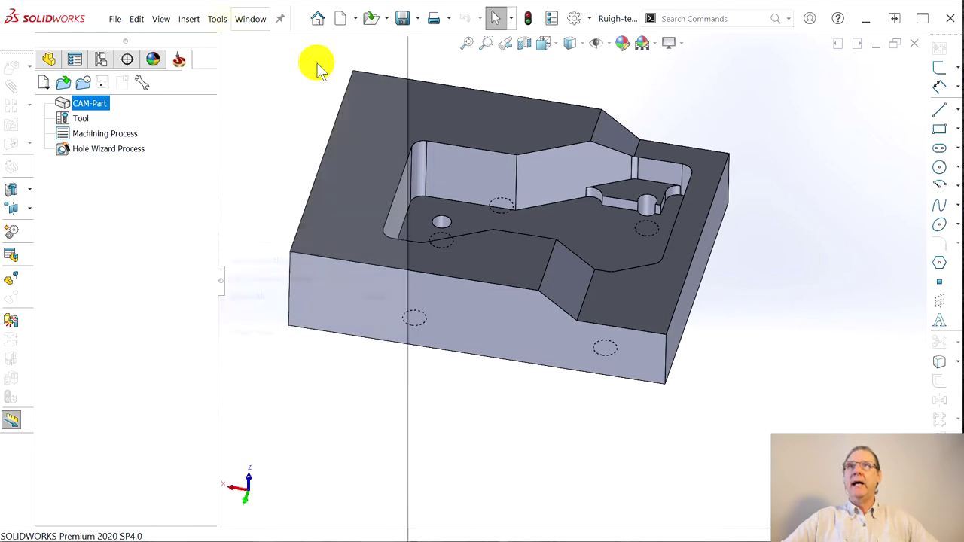
Start a new Milling CAM-Part and choose to save the unsaved part document
click(890, 178)
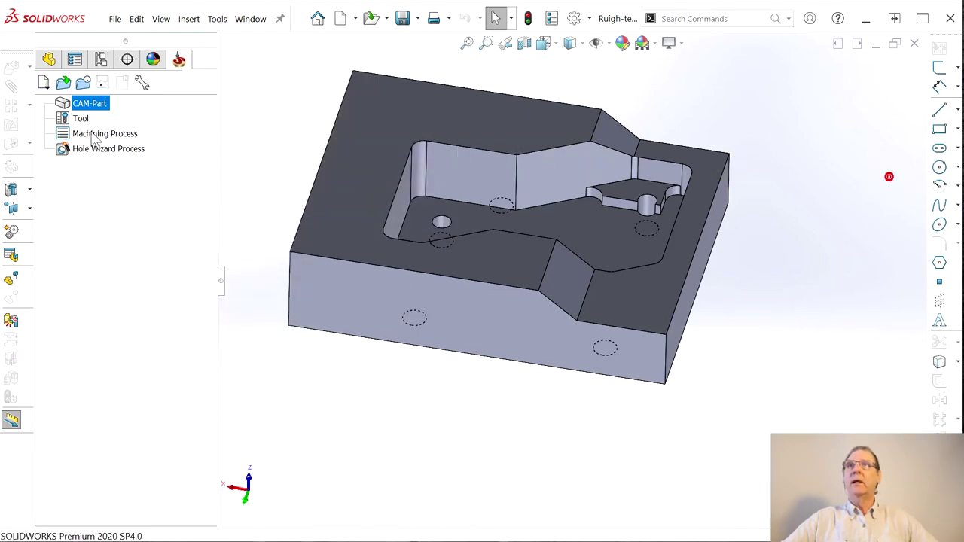
click(43, 82)
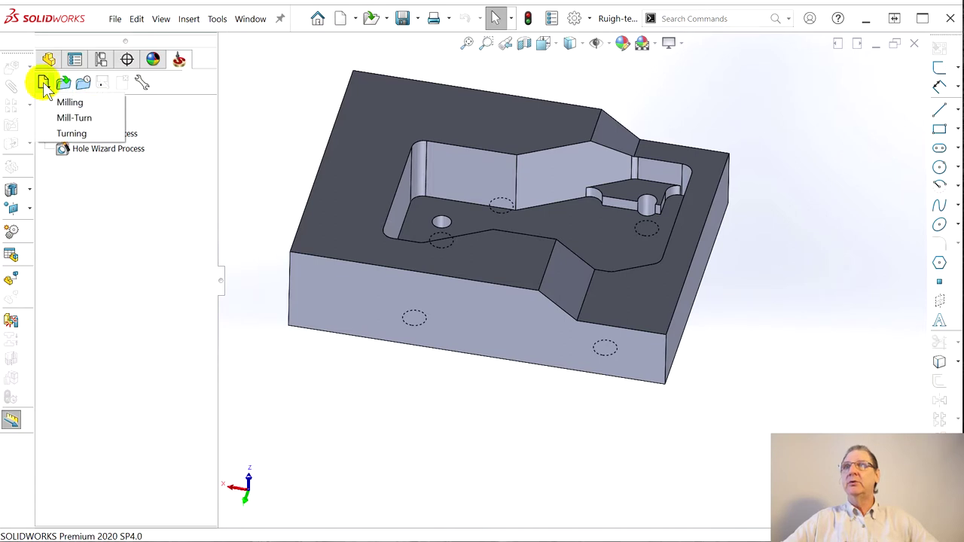
click(71, 98)
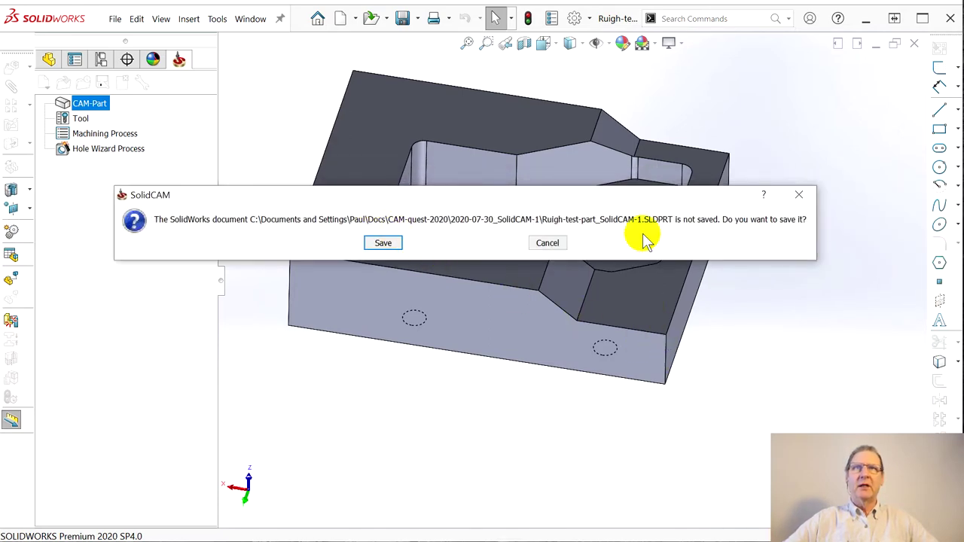
click(390, 243)
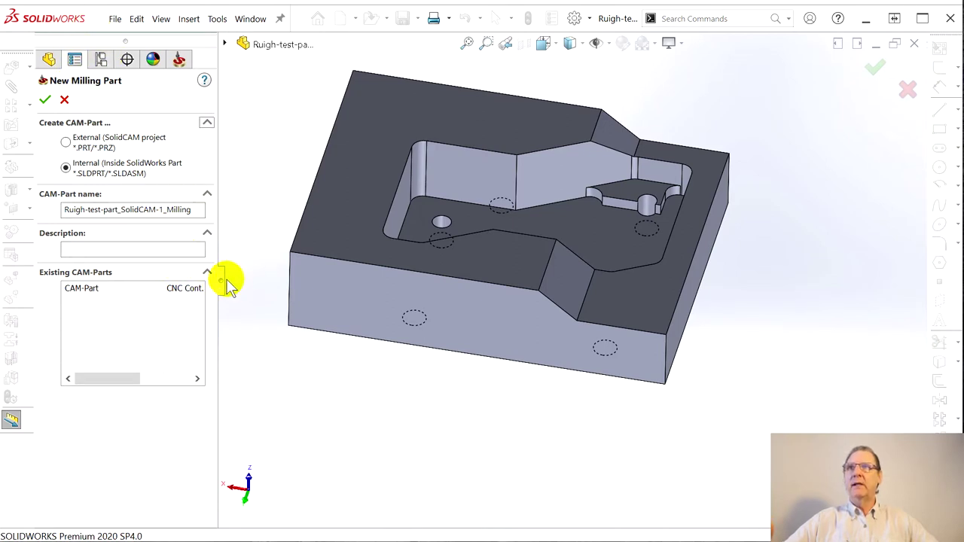
Widen the New Milling Part panel and edit the CAM-Part name Ruigh-test-part_SolidCAM-1_Milling
drag(219, 289, 230, 280)
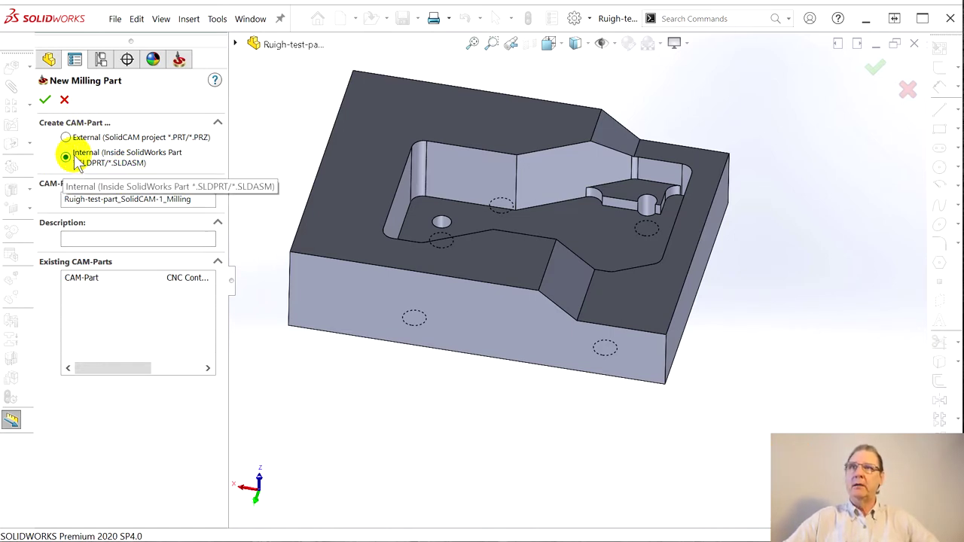
click(71, 197)
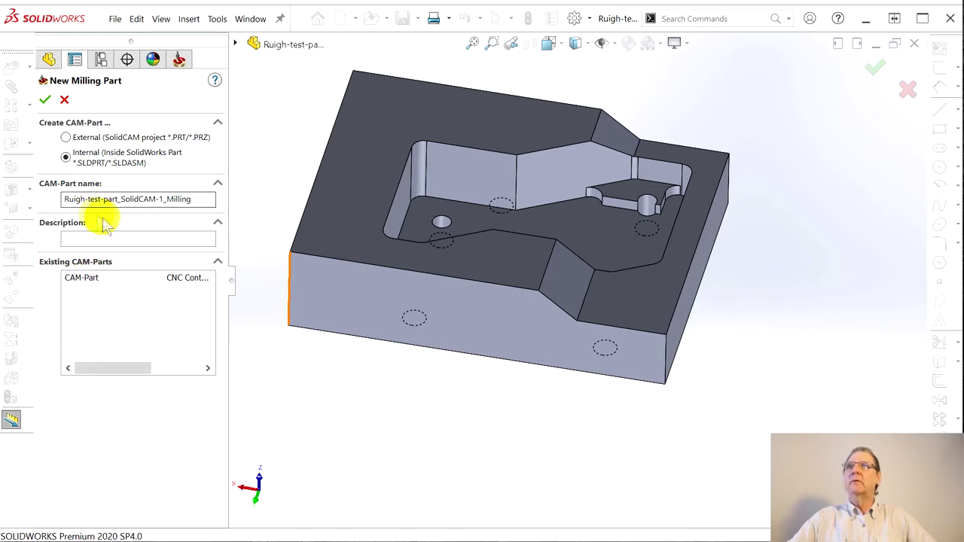
click(119, 281)
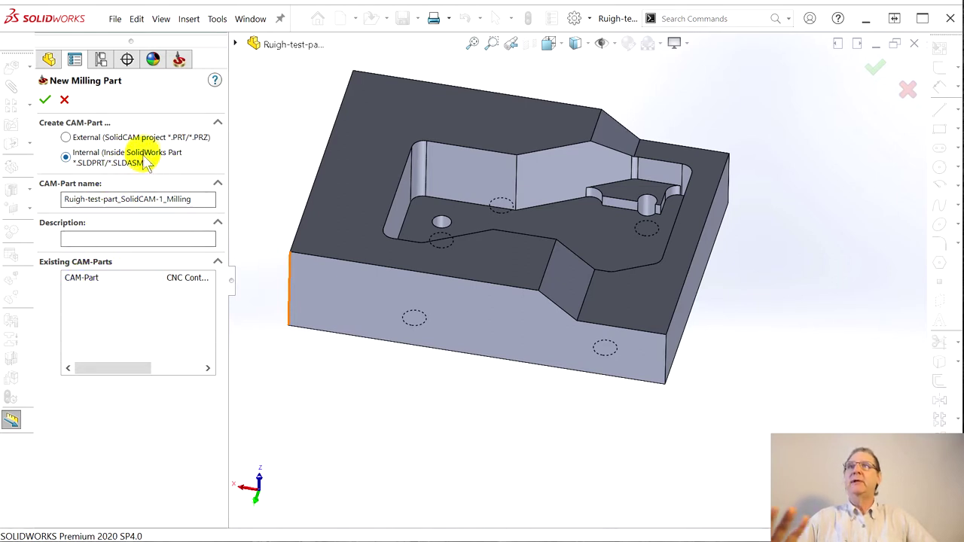
Create the internal milling CAM-Part, which uses the gMilling_3x machine and program number 1000
click(46, 101)
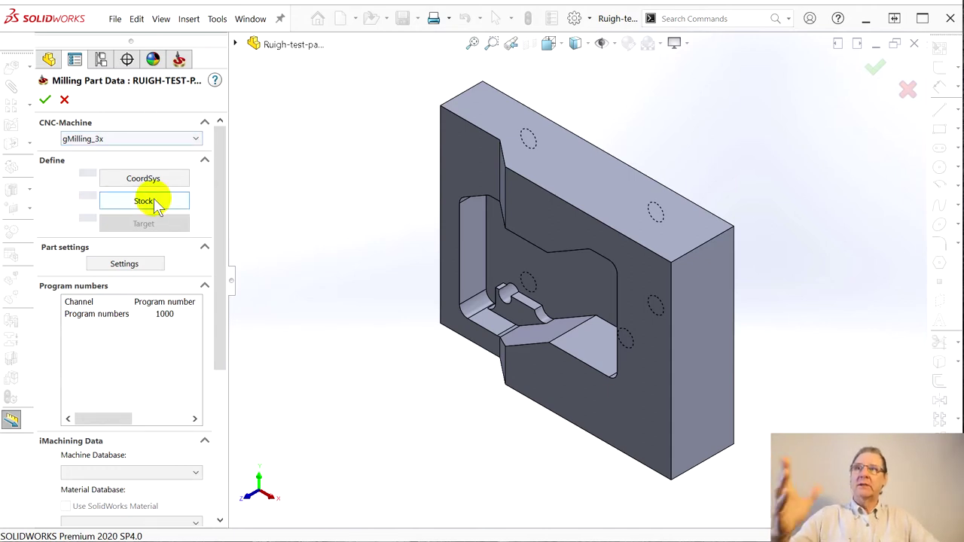
Define a box stock around Solid 1 with 0.1 side expansions and 0.25 at Z-
click(143, 201)
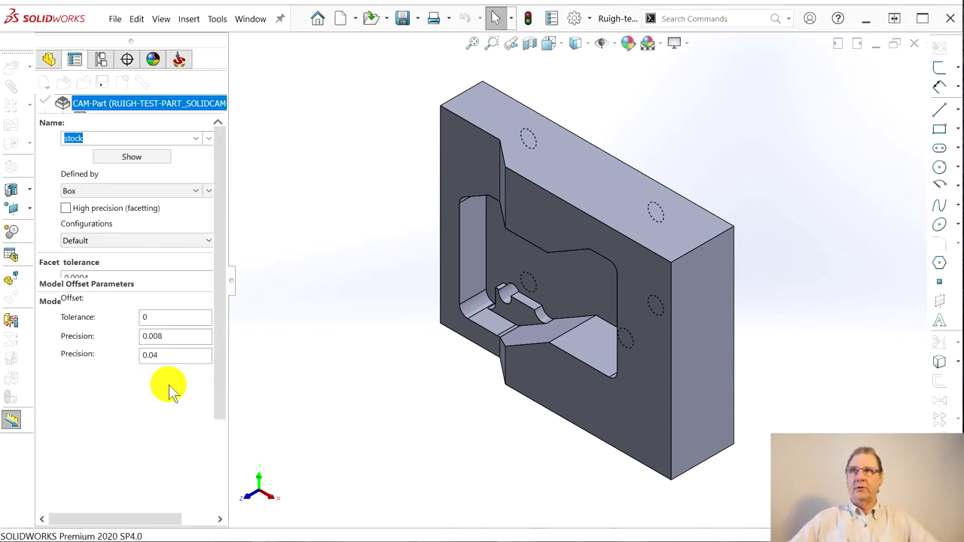
drag(218, 276, 219, 331)
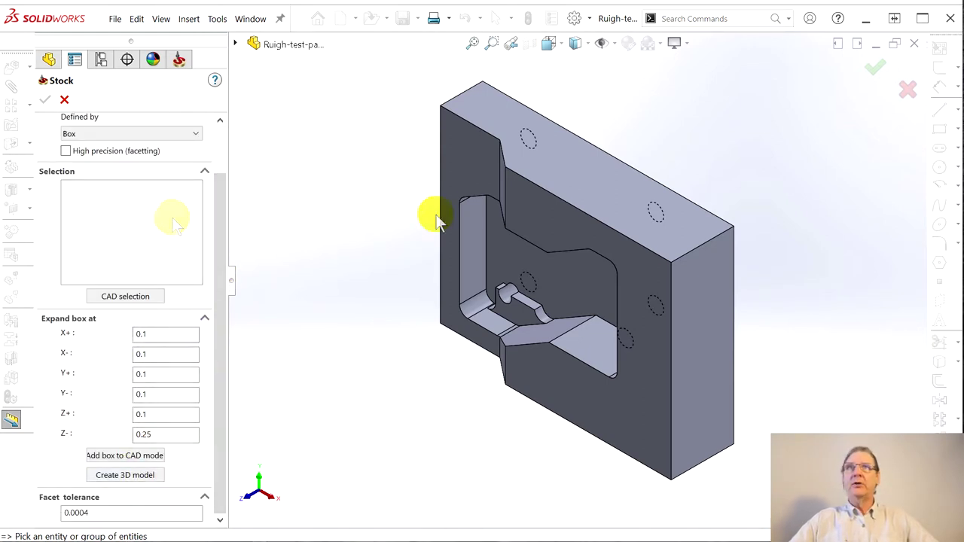
click(566, 192)
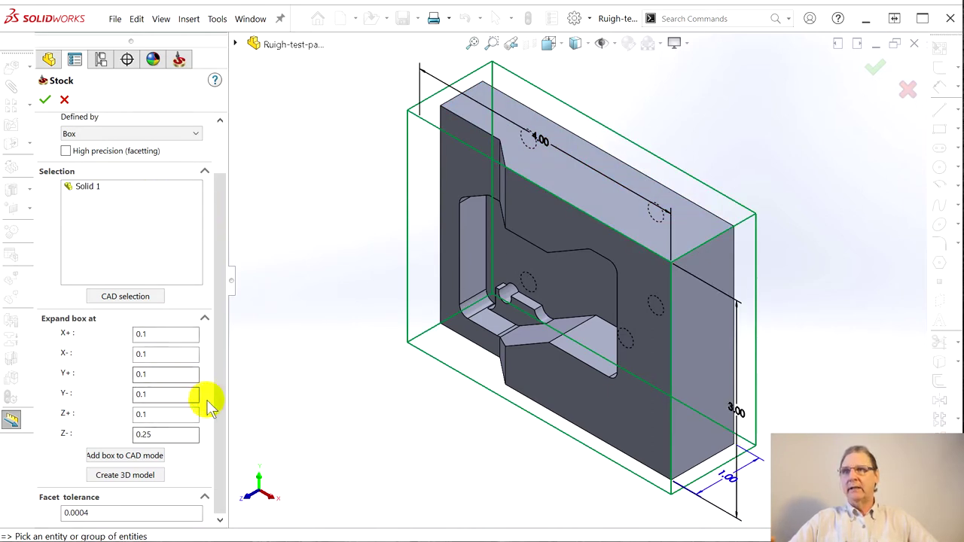
mouse_move(222, 357)
mouse_down()
mouse_move(226, 279)
mouse_move(231, 362)
mouse_up()
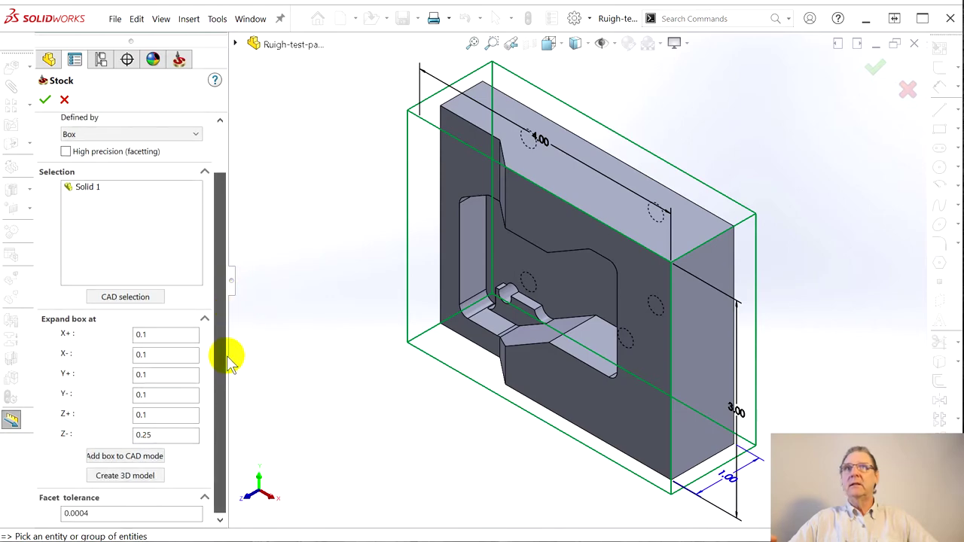
middle_drag(559, 520, 555, 347)
middle_drag(297, 384, 381, 424)
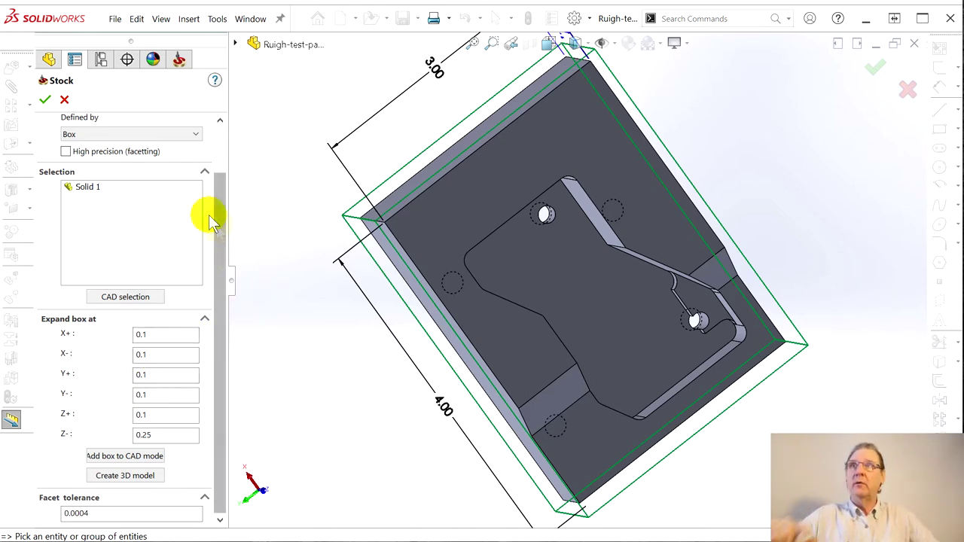
click(45, 99)
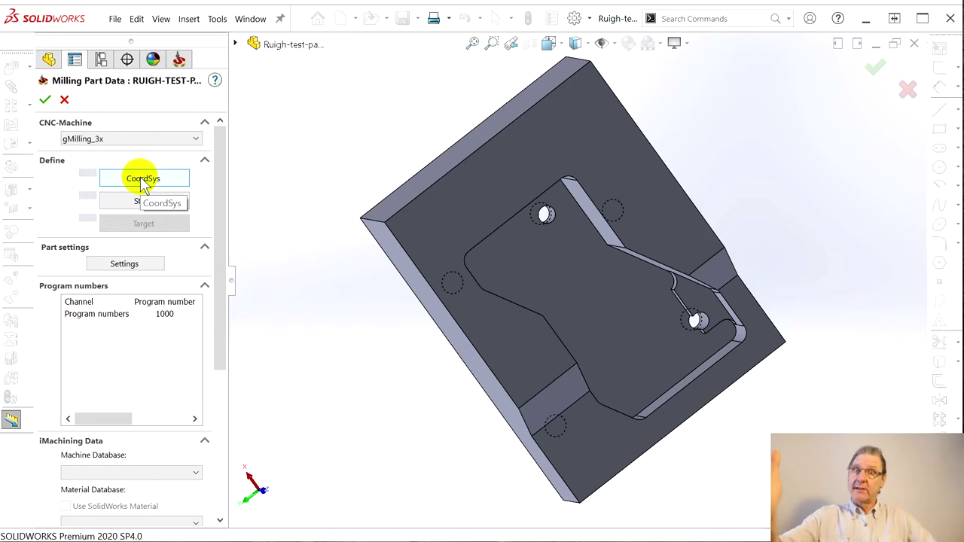
Define the coordinate system from the part's top face, origin at the model box's bottom centre
click(143, 184)
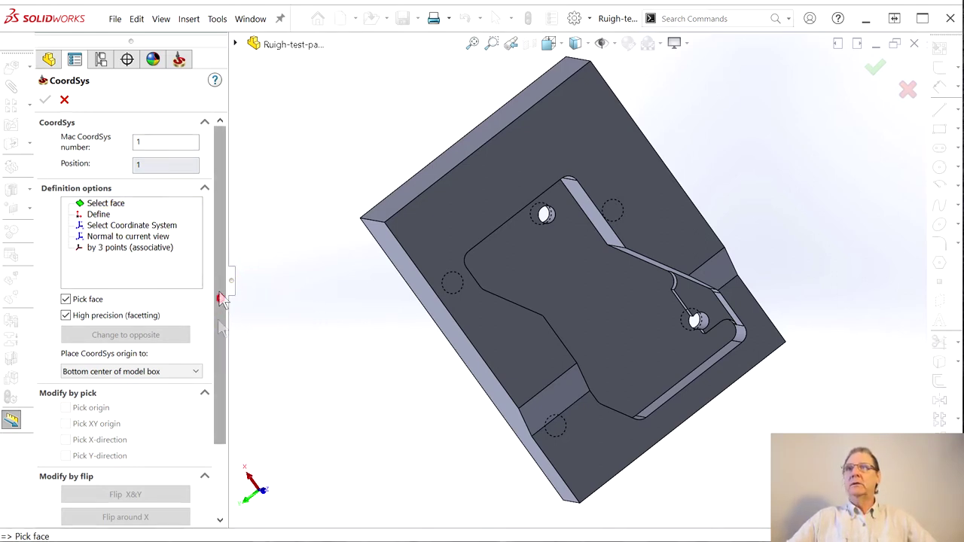
scroll(223, 299, down, 1)
scroll(223, 290, up, 1)
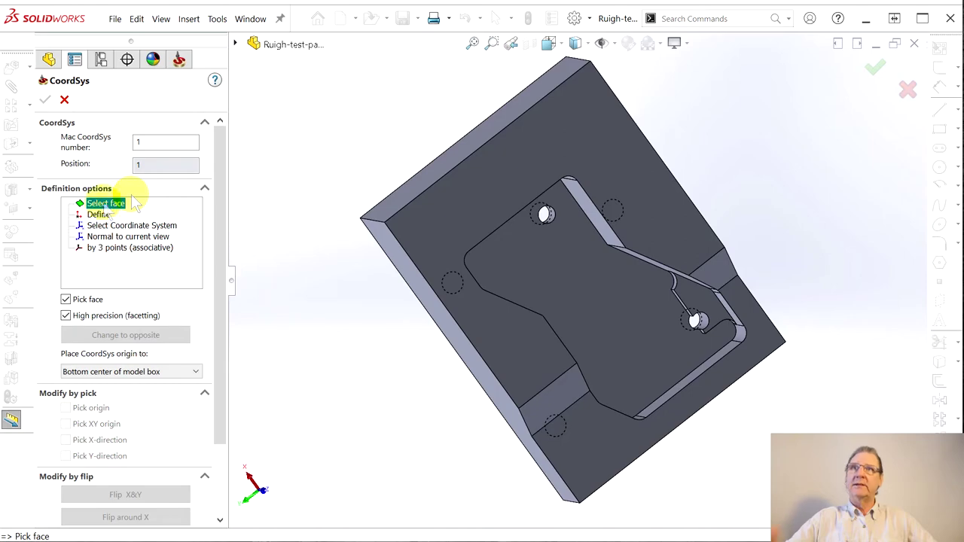
click(467, 204)
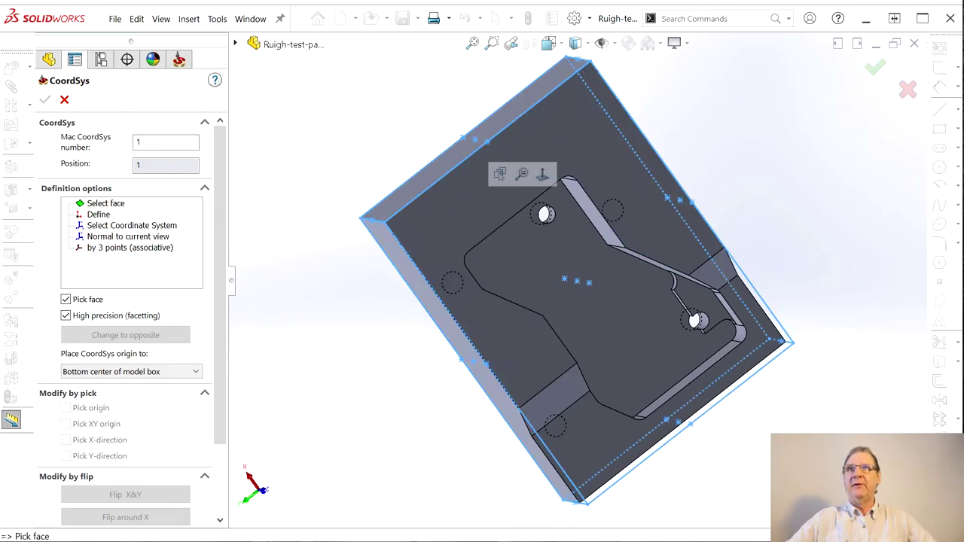
middle_drag(334, 516, 374, 474)
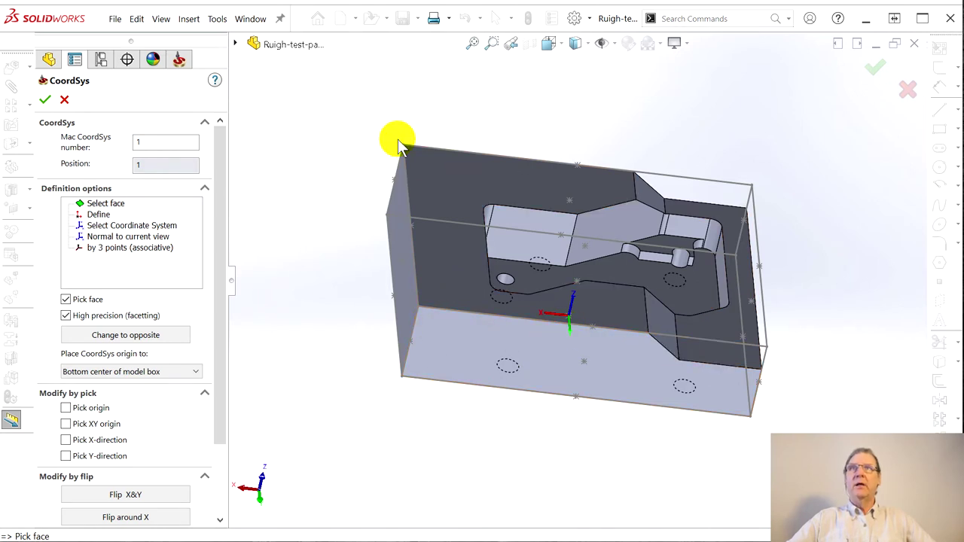
middle_drag(442, 189, 443, 213)
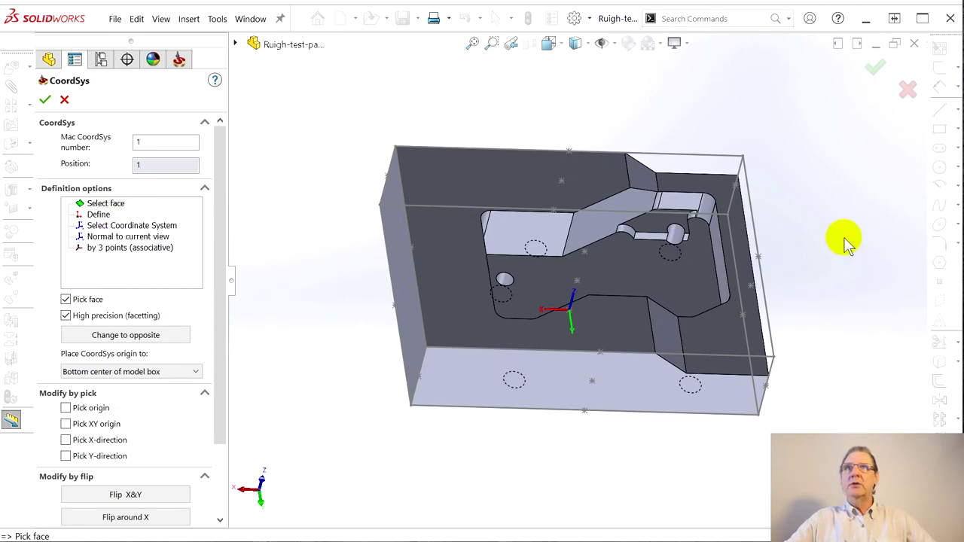
click(479, 192)
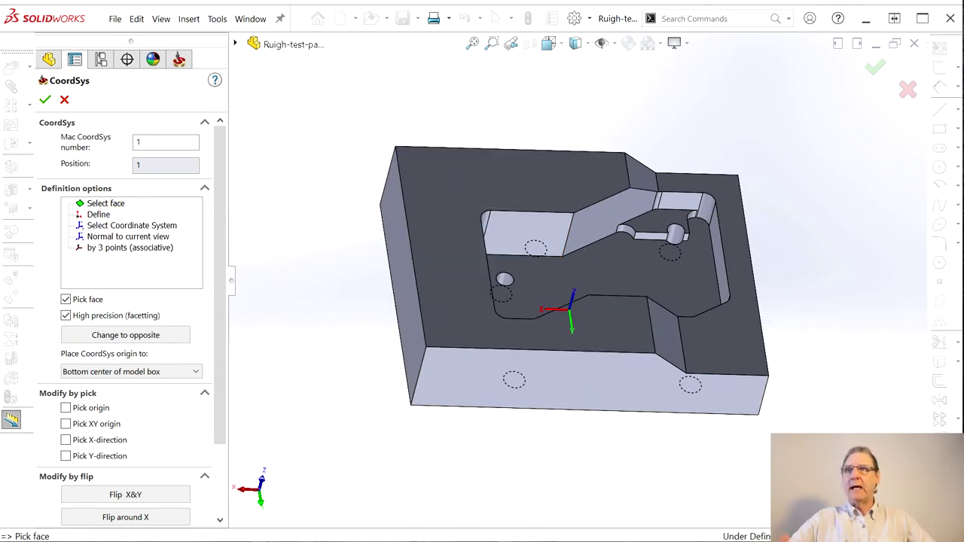
Move the CoordSys origin to the top-left corner, flip around Z so Z points up, and accept
click(66, 407)
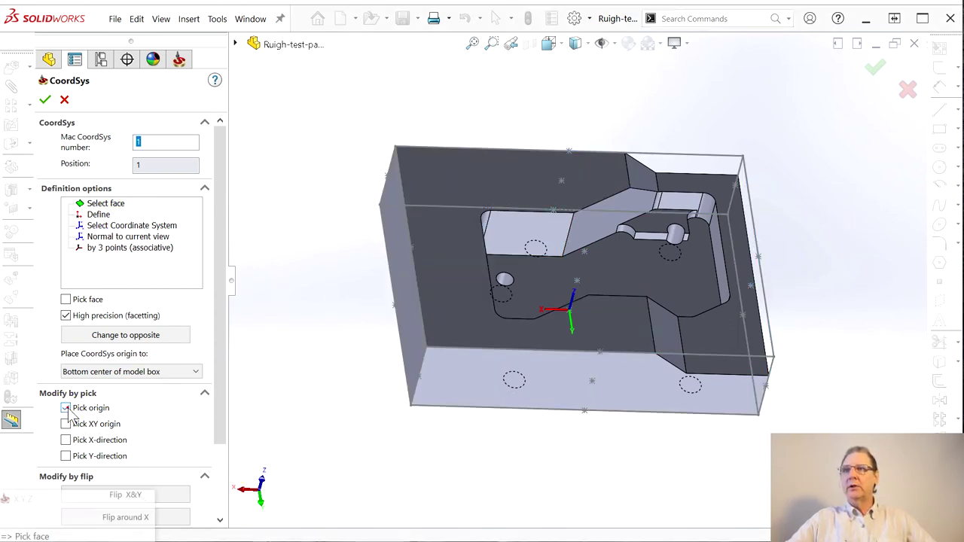
click(391, 151)
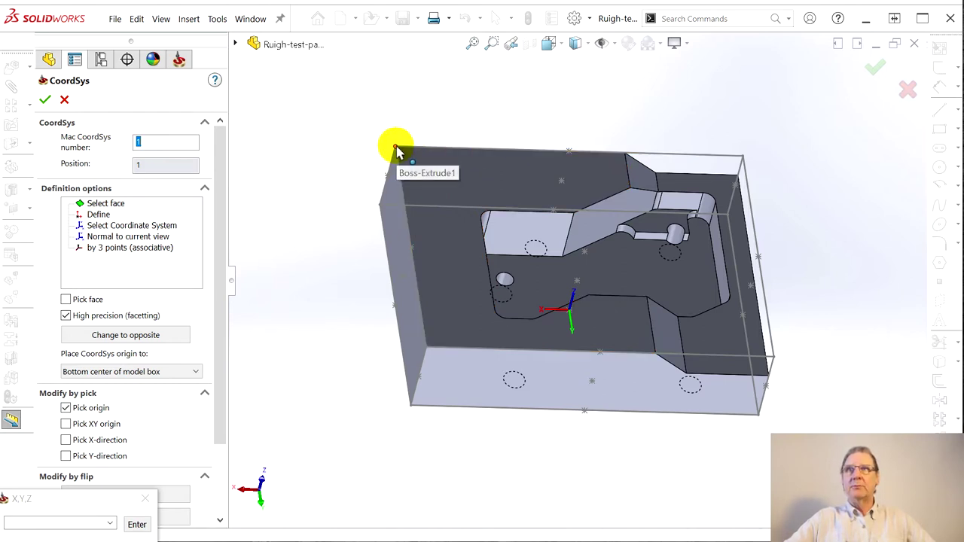
click(397, 150)
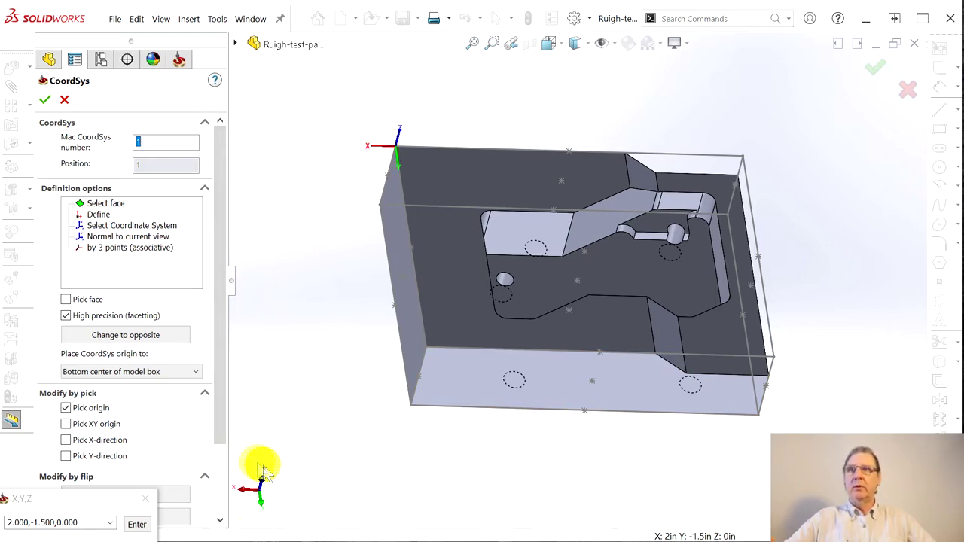
drag(221, 430, 217, 516)
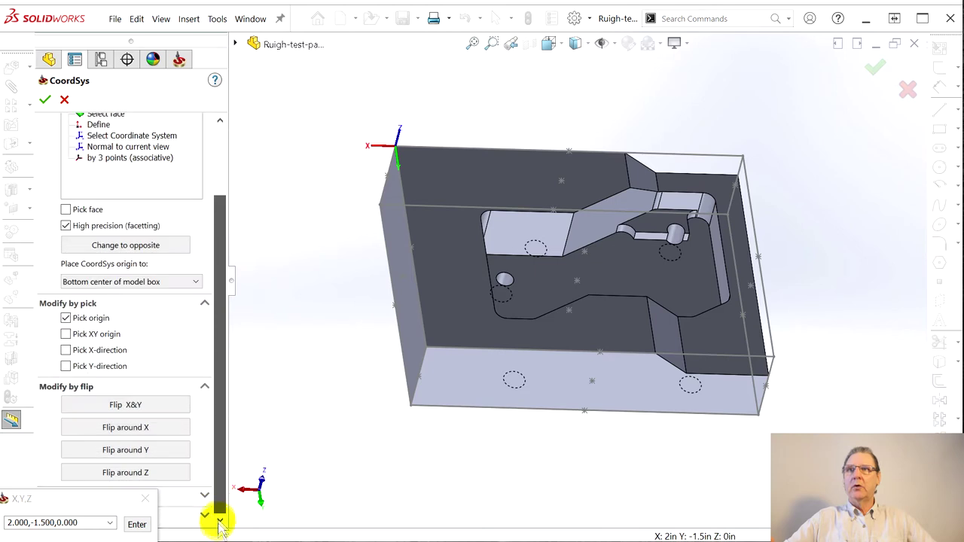
click(135, 473)
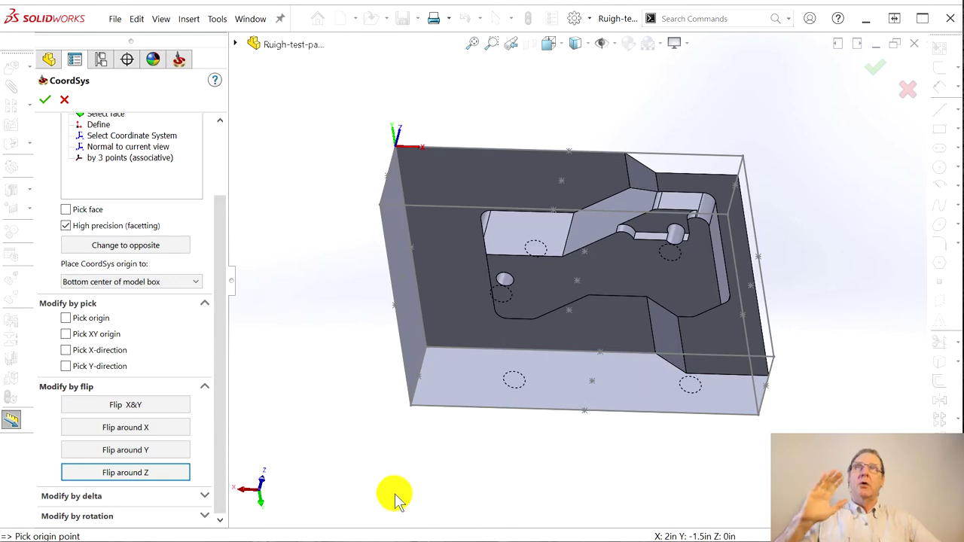
middle_drag(377, 194, 360, 103)
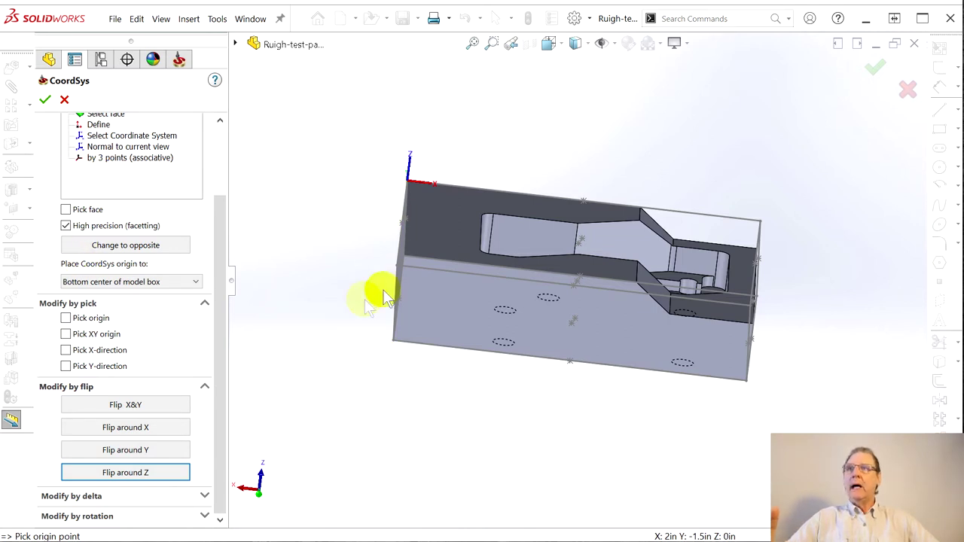
click(46, 103)
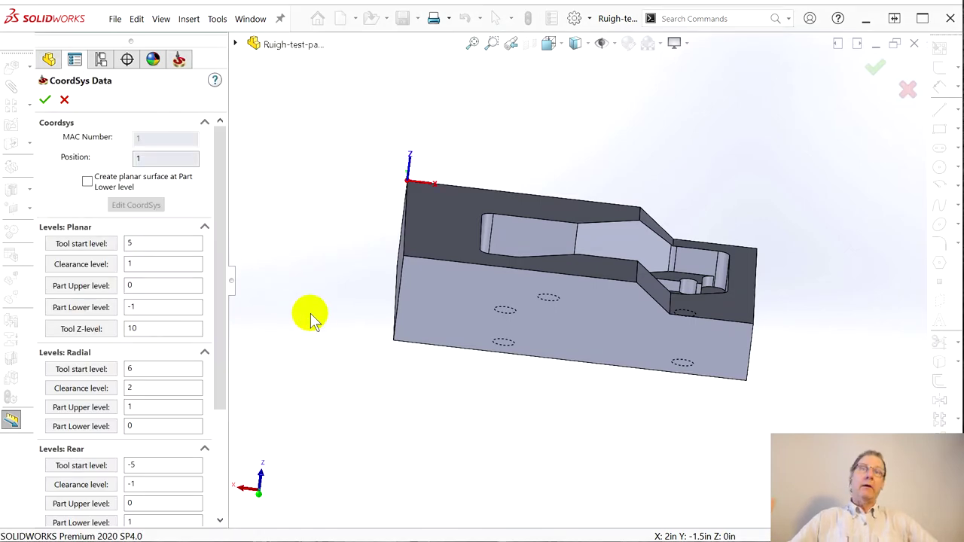
Apply planar levels: tool start 5, clearance 1, part upper 0, part lower -1, Tool Z-level 10
middle_drag(333, 336, 314, 345)
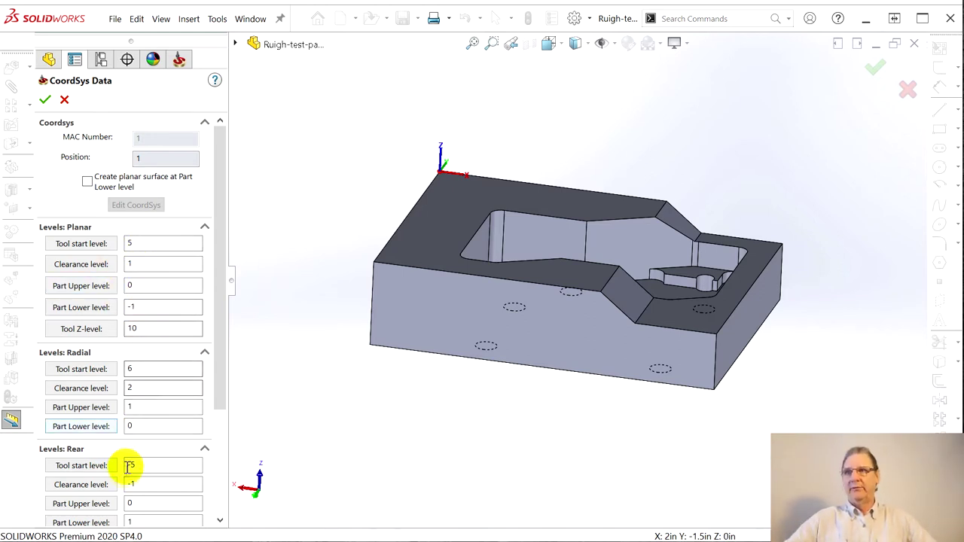
drag(222, 338, 204, 454)
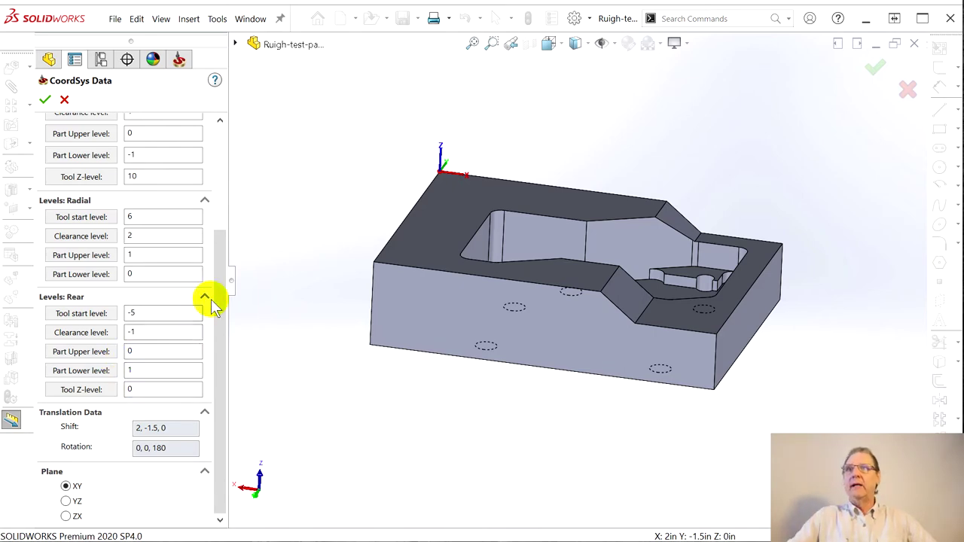
scroll(226, 298, up, 5)
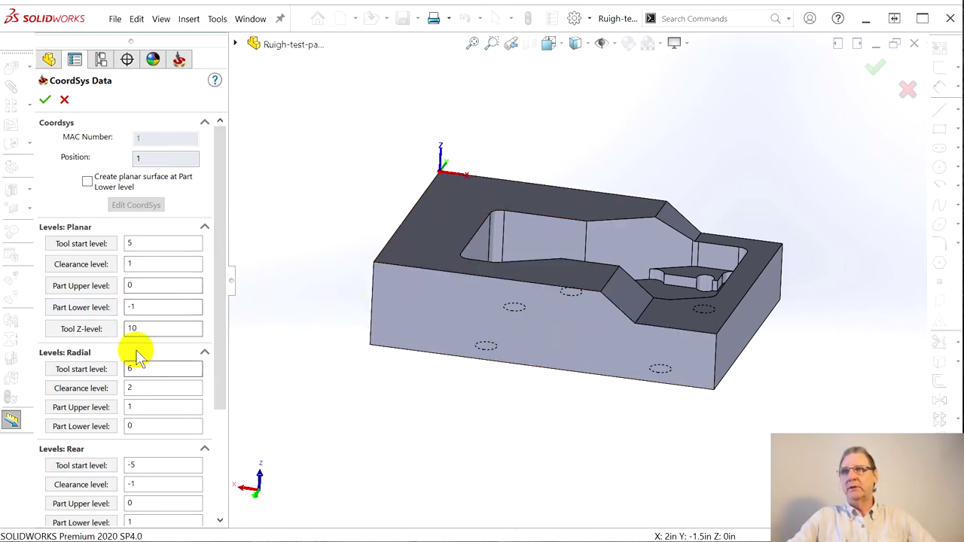
click(146, 324)
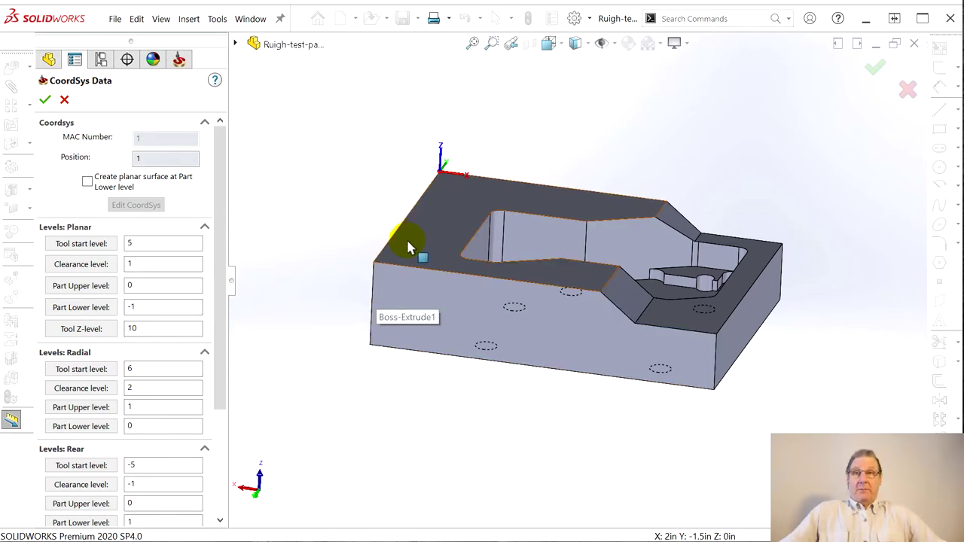
click(45, 101)
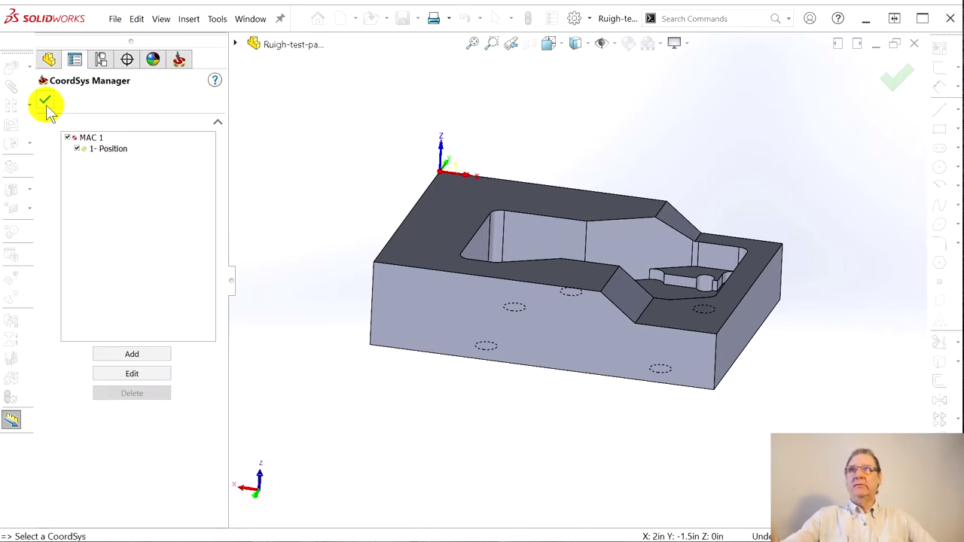
Rename the first machine position to 'Top setup', confirm, and reopen the stock definition
click(112, 150)
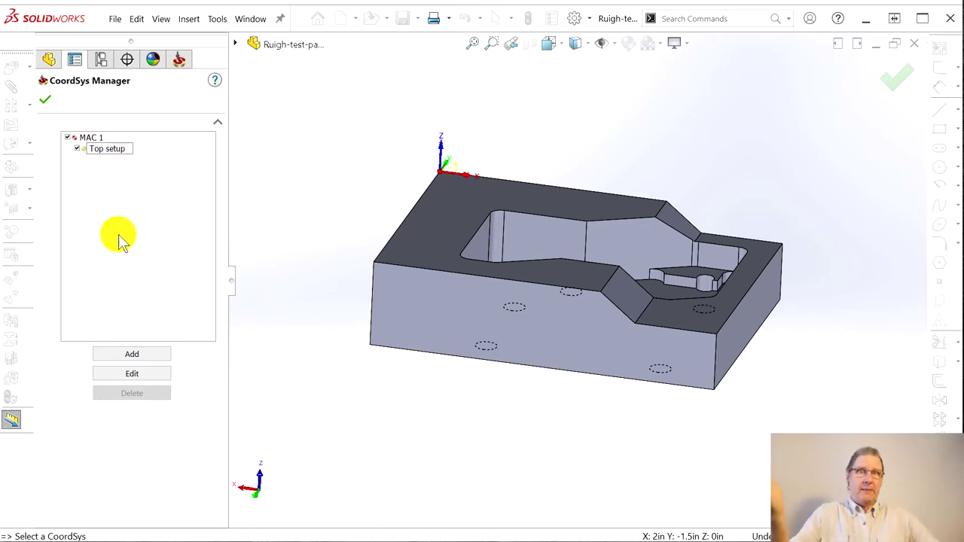
click(121, 353)
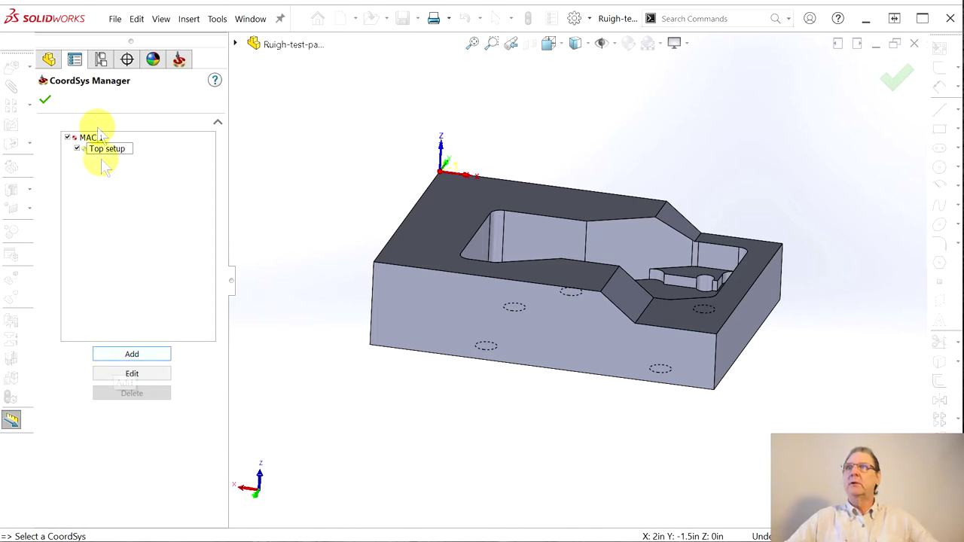
click(44, 102)
double_click(155, 119)
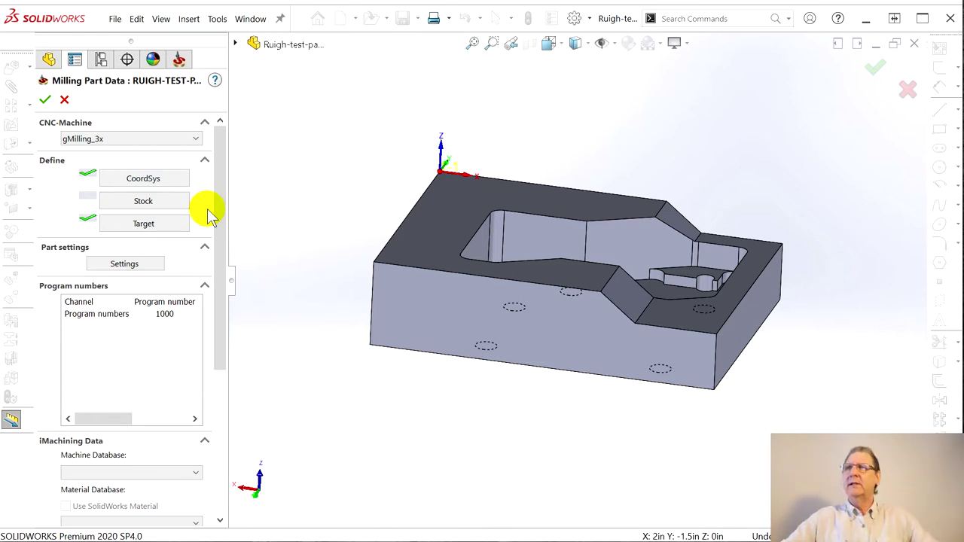
click(138, 201)
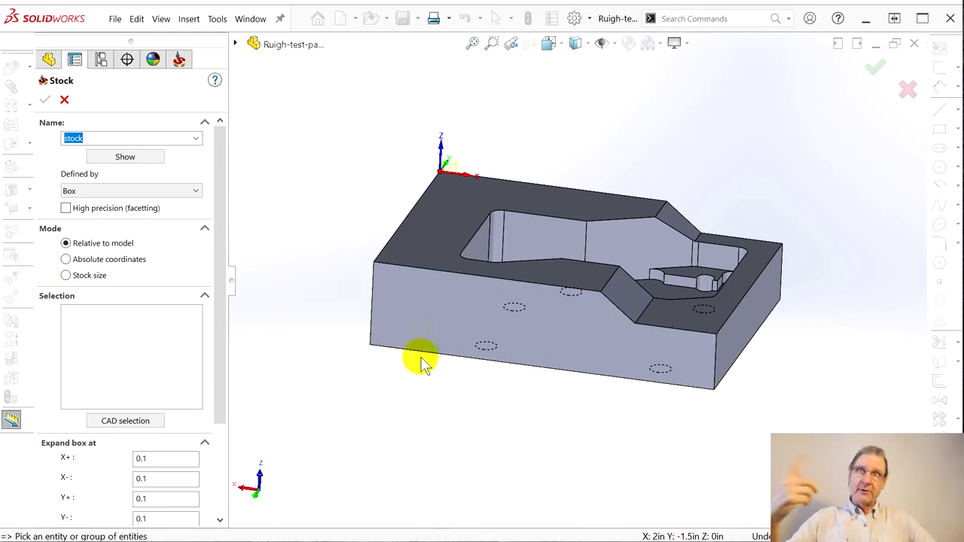
Select the part as Solid 1 for the stock reference
click(436, 301)
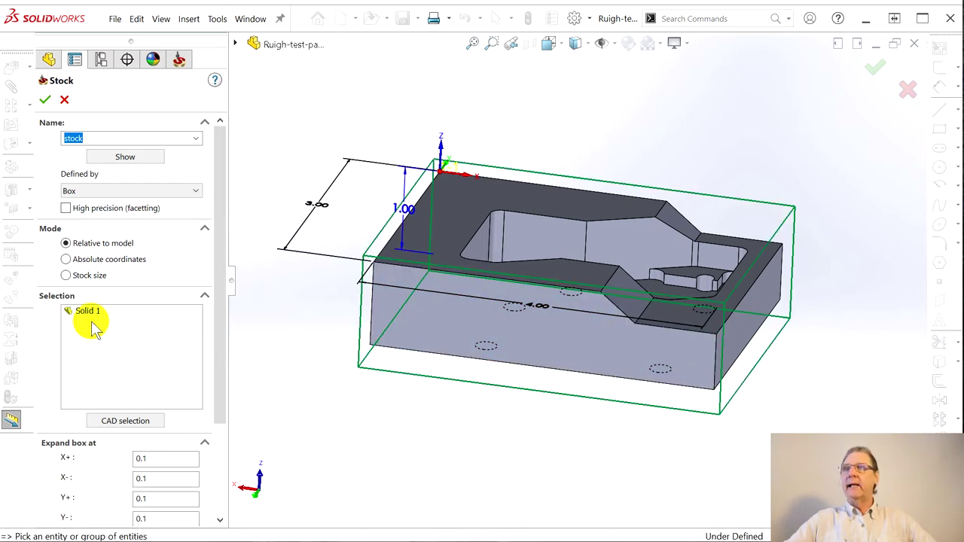
click(424, 313)
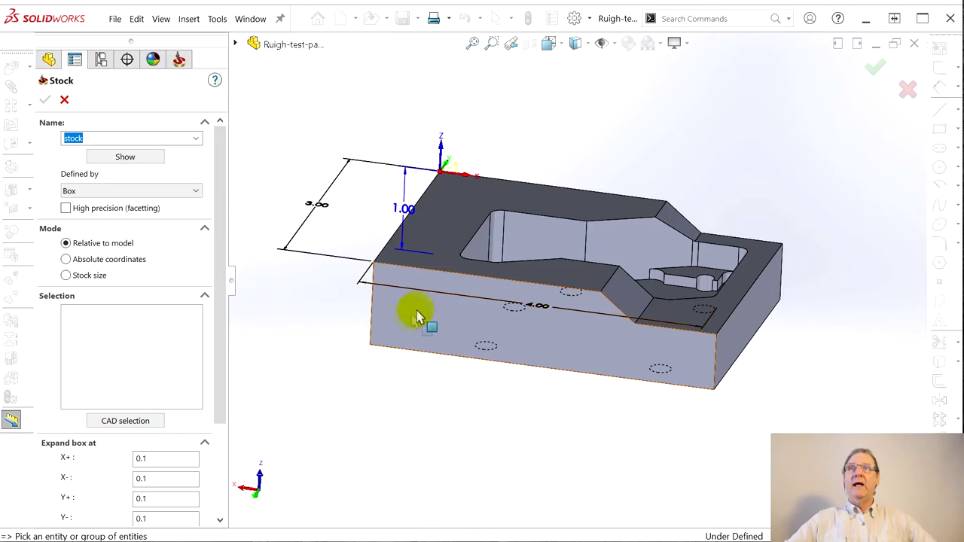
click(384, 355)
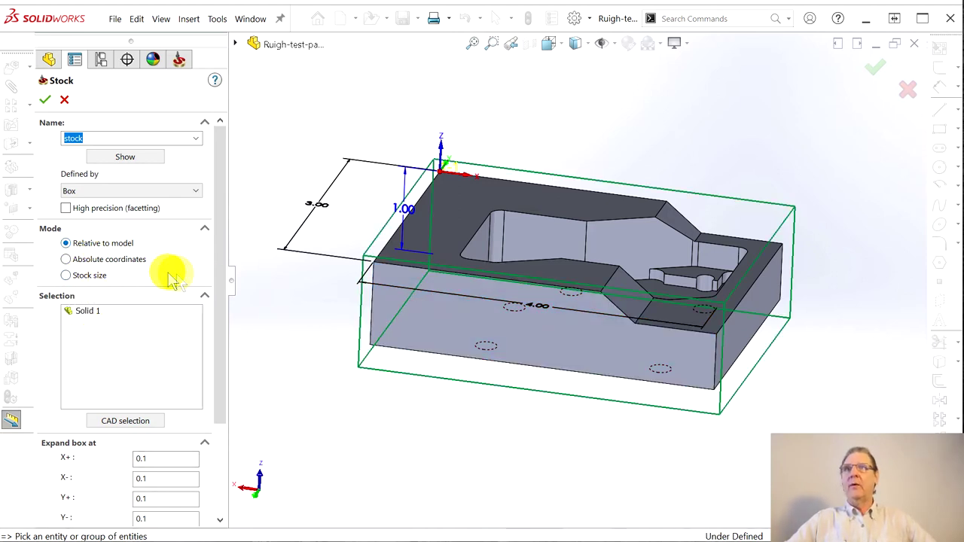
drag(217, 284, 220, 392)
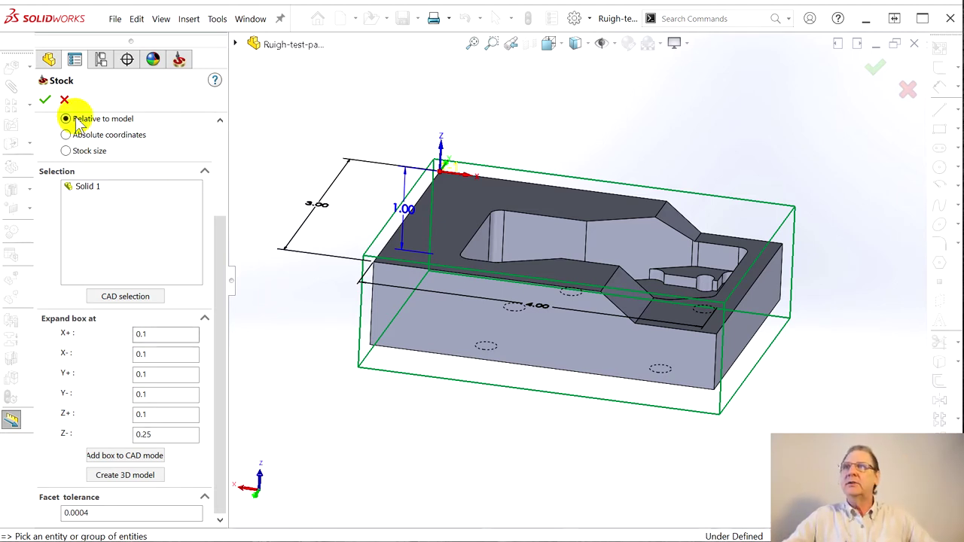
Set a fixed stock box size of X 4.5, Y 3.5, Z 1.5 inch
click(66, 150)
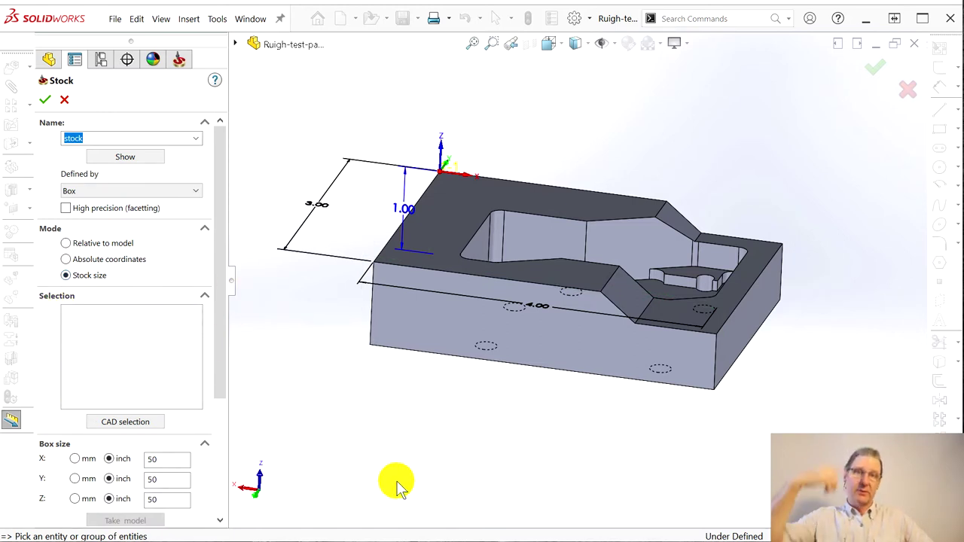
click(465, 333)
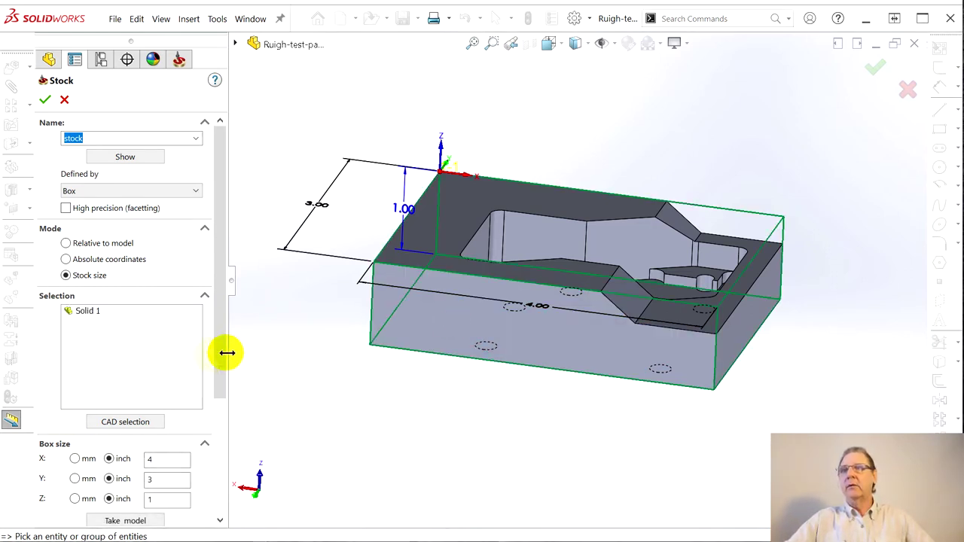
drag(217, 357, 204, 458)
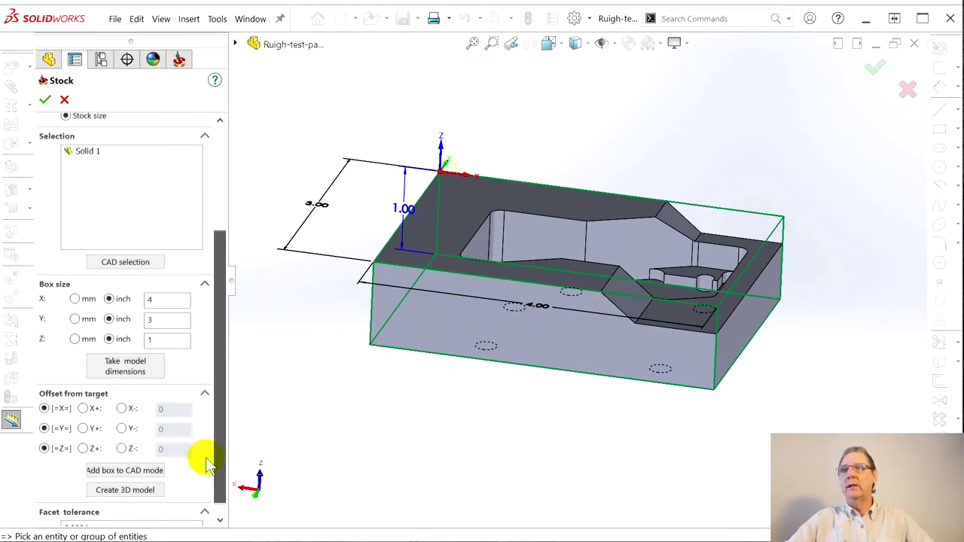
click(171, 297)
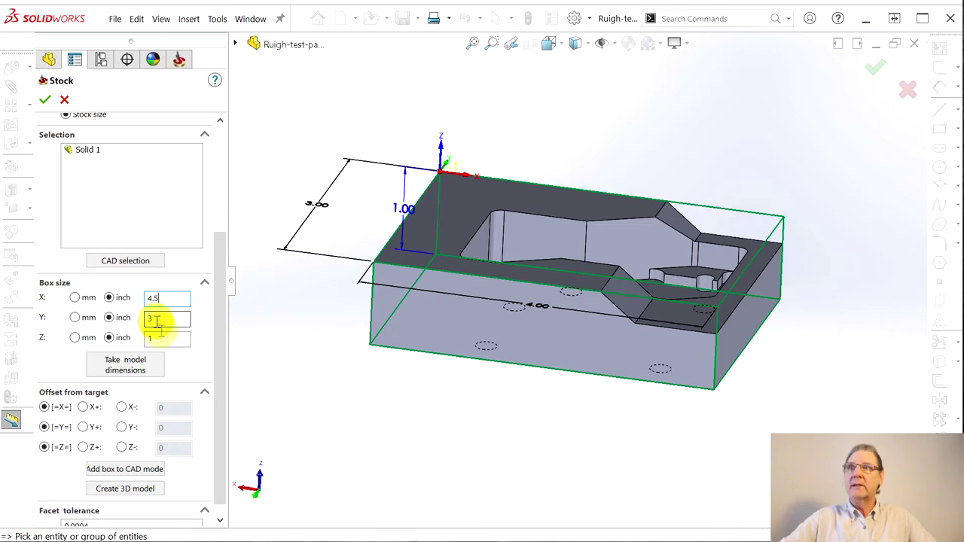
click(155, 319)
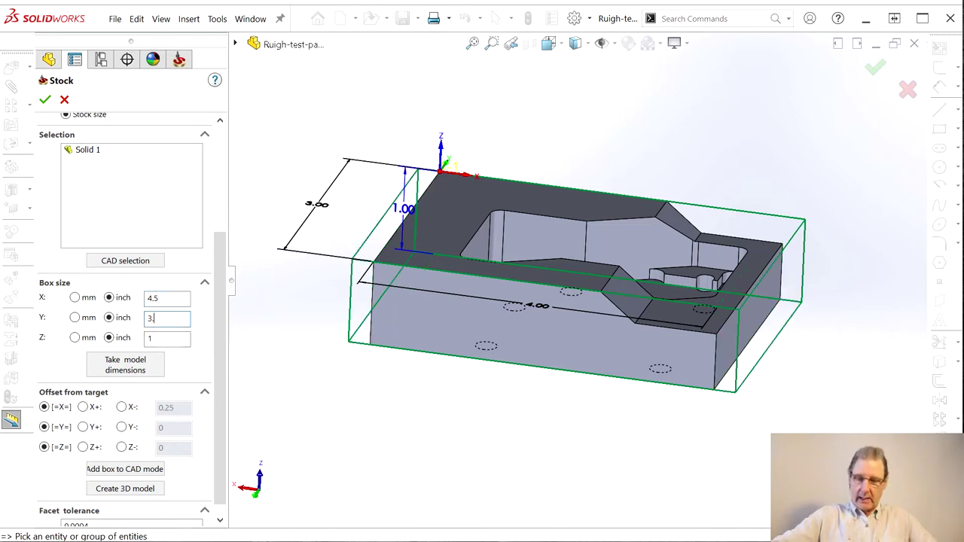
click(172, 339)
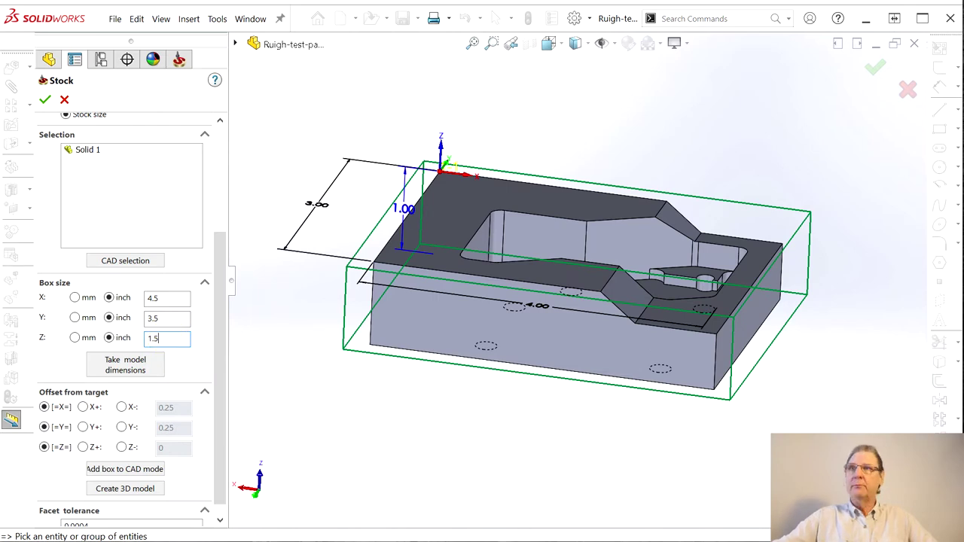
text(1.5)
click(323, 333)
middle_drag(441, 441, 462, 396)
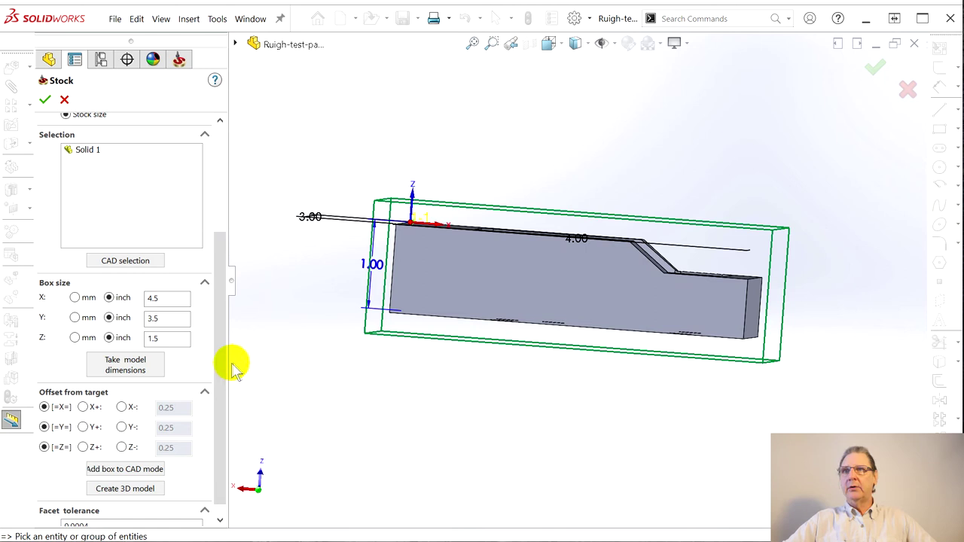
Set the stock's Z+ offset from the target to 0.1
drag(222, 372, 218, 452)
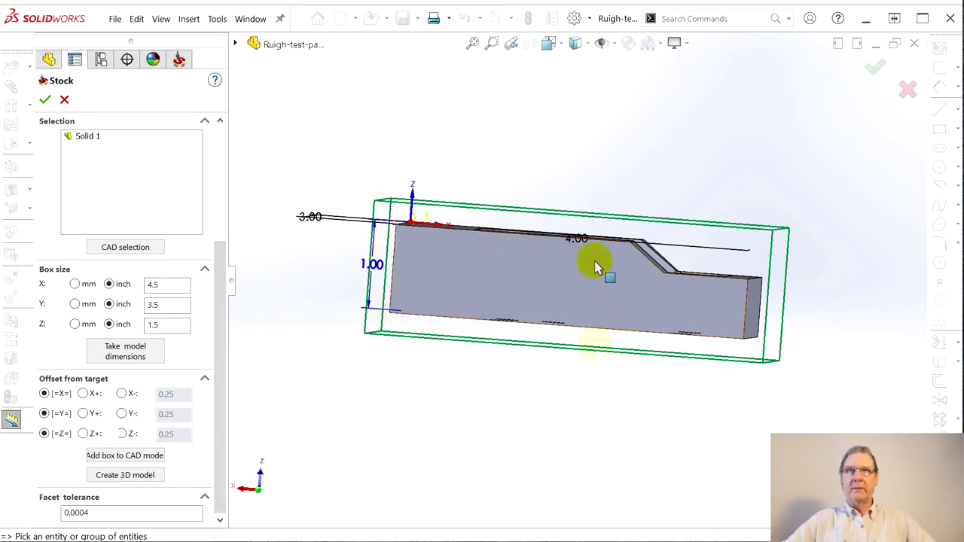
click(83, 434)
drag(163, 435, 188, 435)
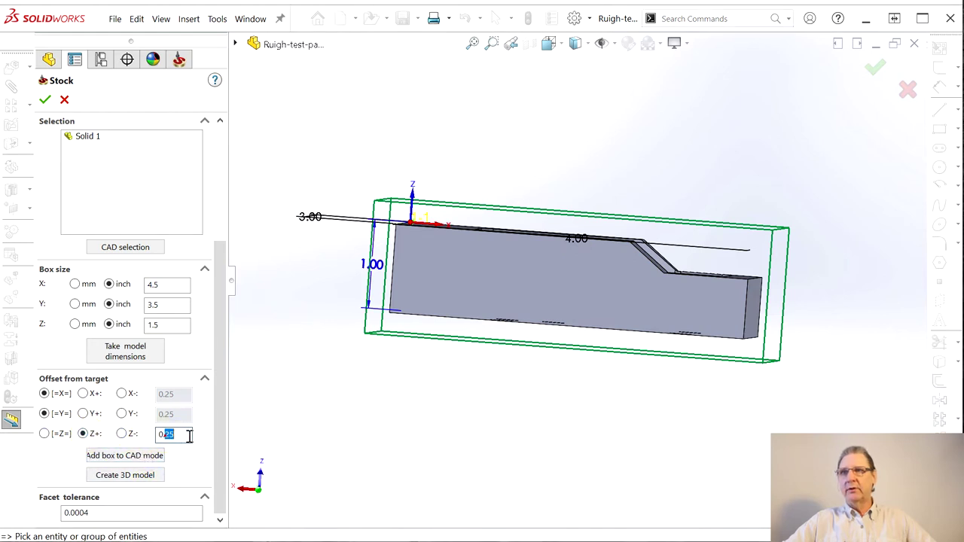
text(1)
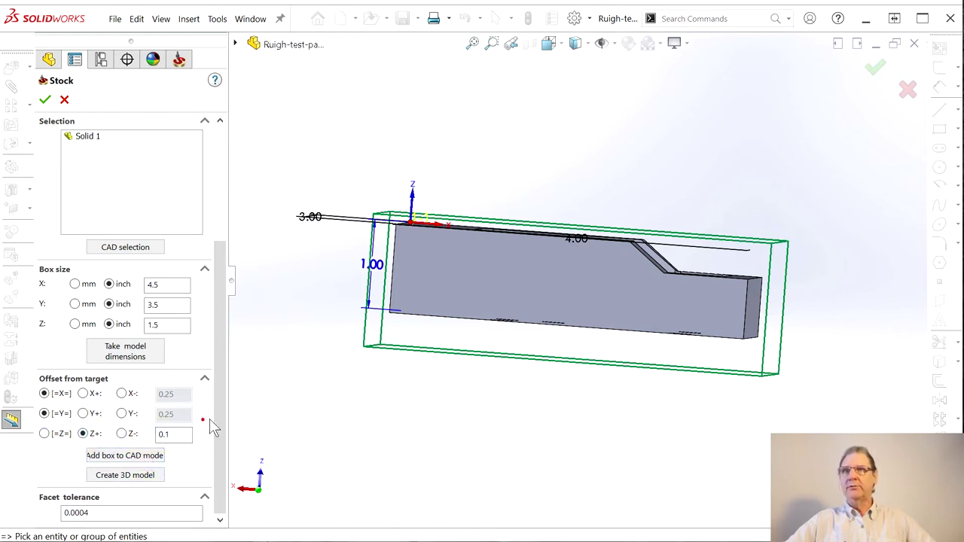
Check the resized stock box from several angles and add it to the CAD model
middle_drag(522, 359, 497, 266)
middle_drag(504, 469, 486, 458)
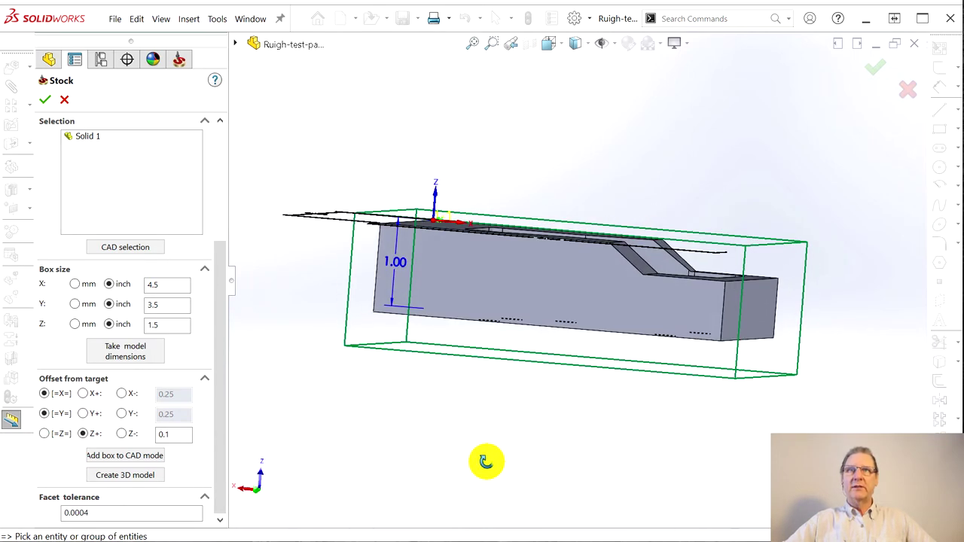
middle_drag(521, 424, 482, 444)
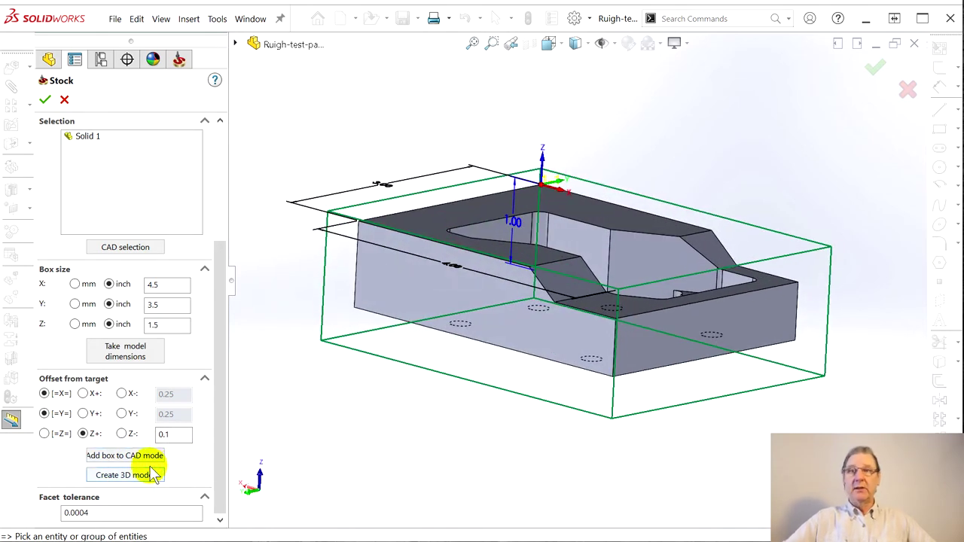
middle_drag(347, 371, 389, 366)
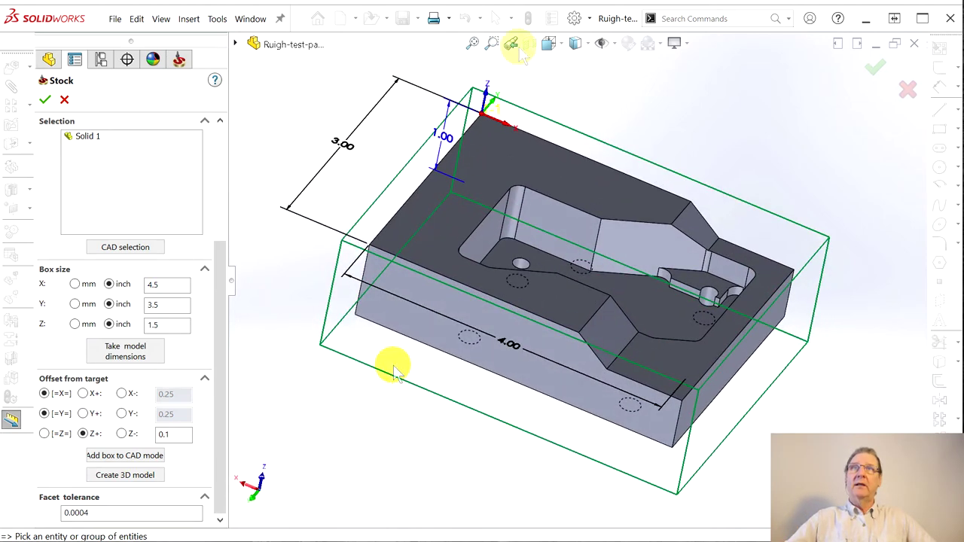
click(132, 455)
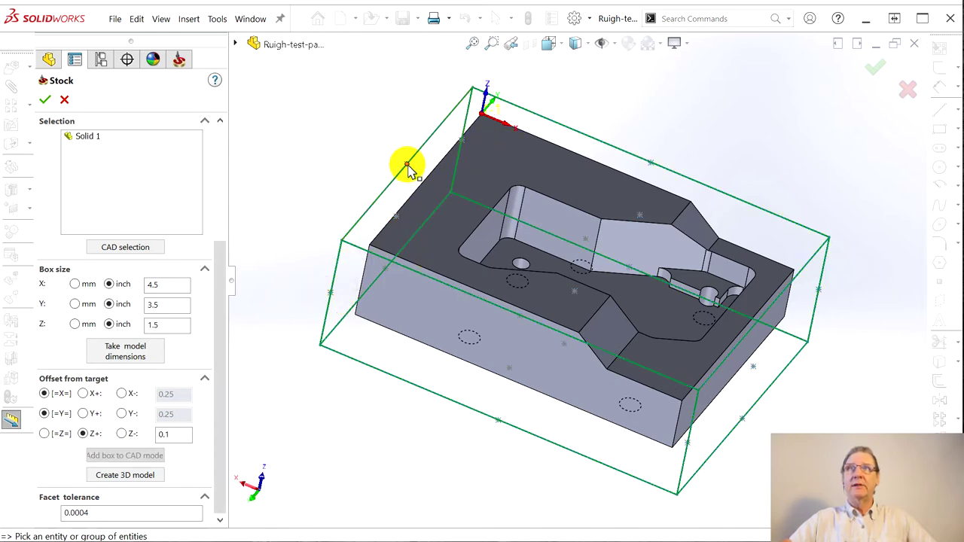
Inspect the added stock box, confirm the Stock definition, then reopen it
middle_drag(406, 166, 527, 88)
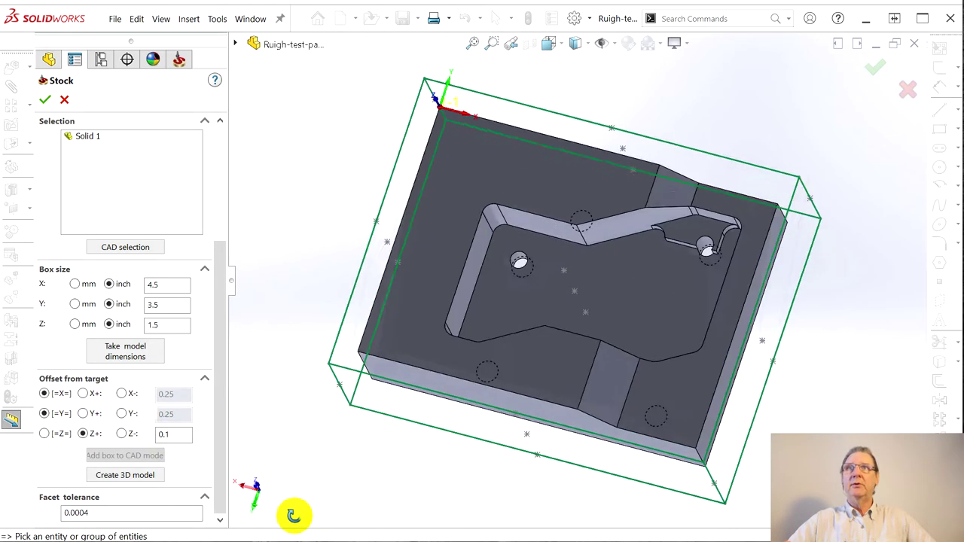
middle_drag(293, 515, 323, 402)
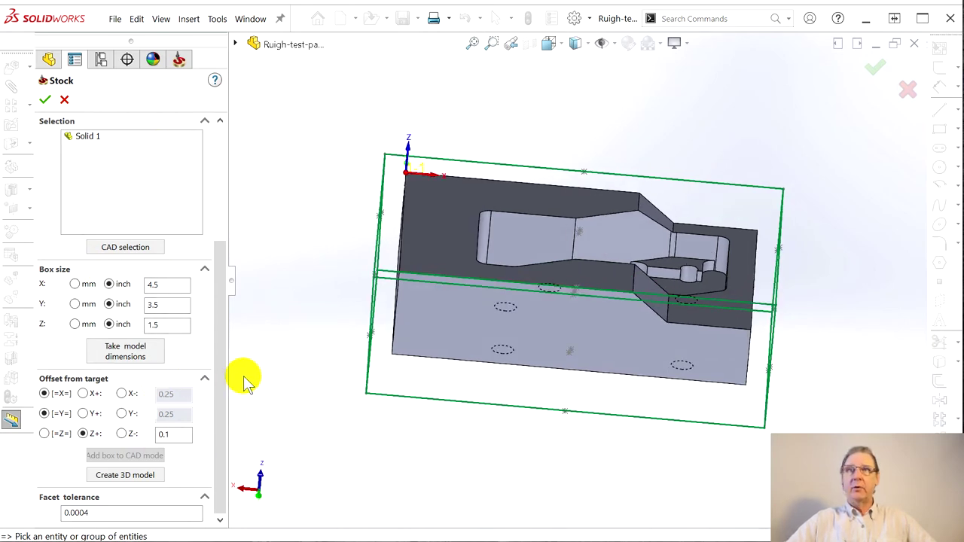
scroll(218, 380, up, 5)
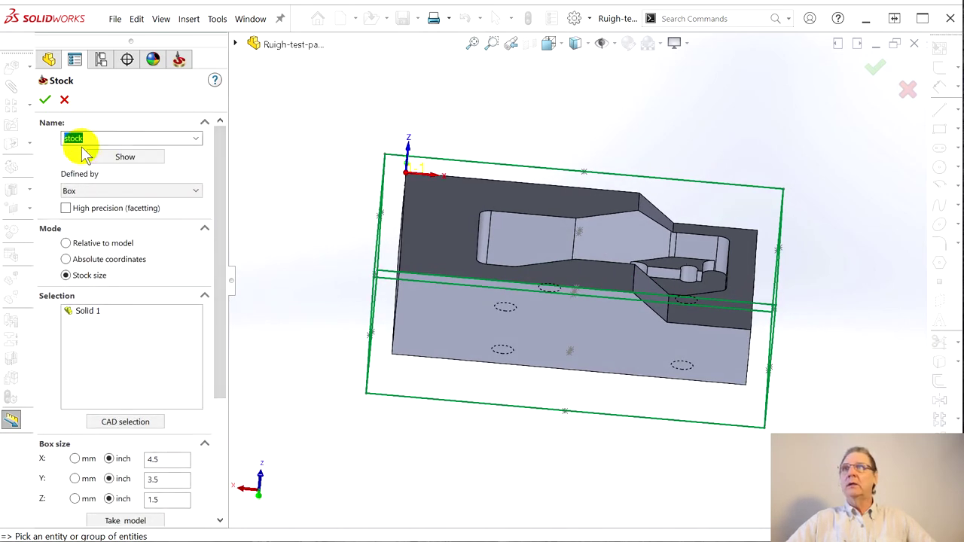
click(45, 101)
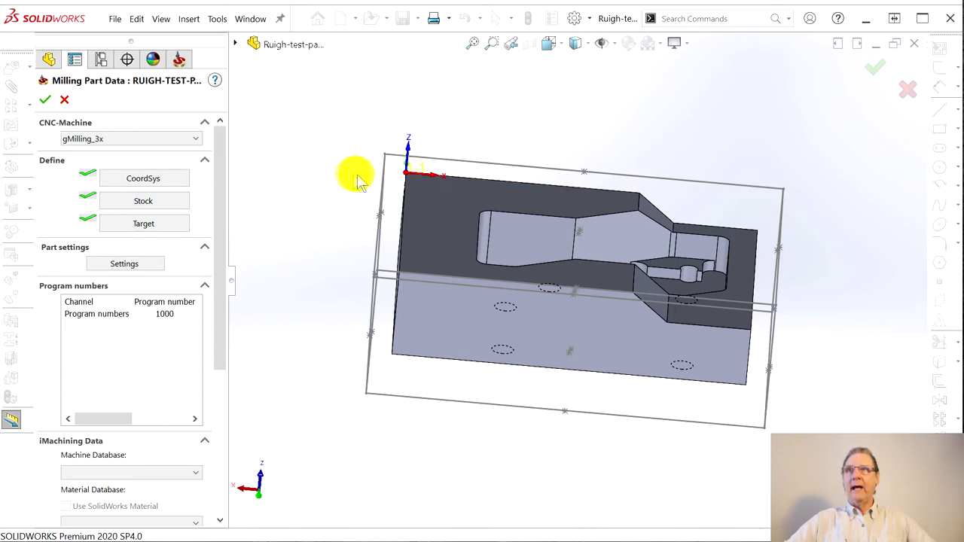
click(126, 202)
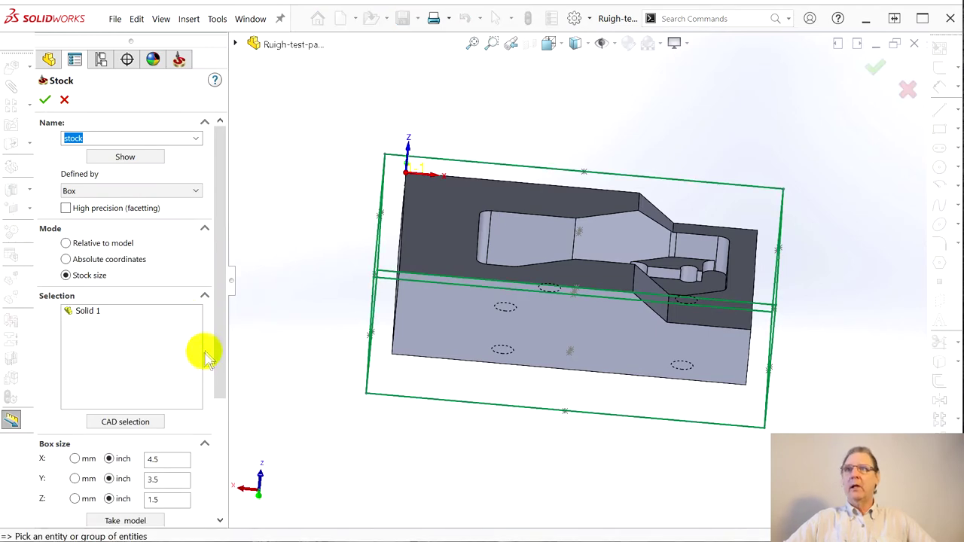
Review the stock Box size and cancel the Stock settings without changes
mouse_move(216, 347)
mouse_down()
mouse_move(218, 478)
mouse_move(220, 331)
mouse_up()
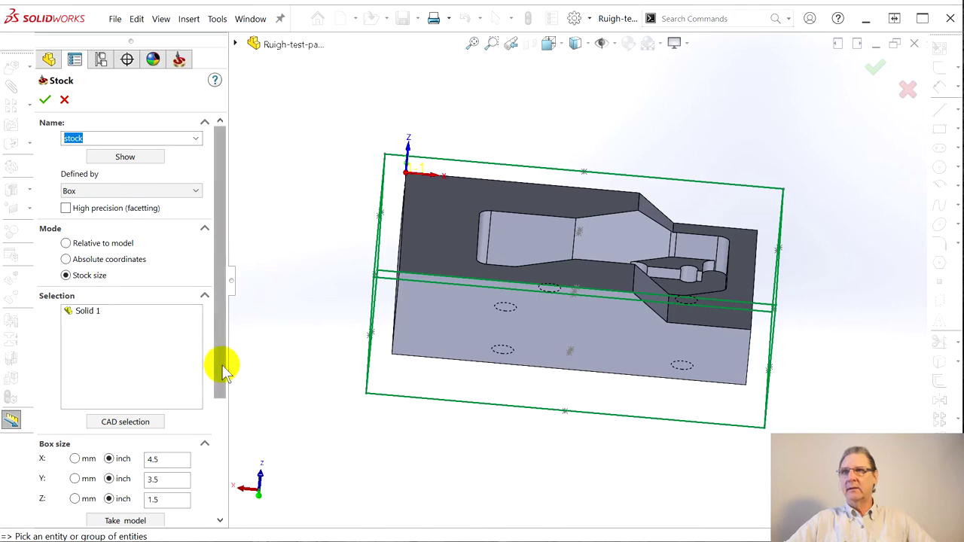
drag(219, 369, 220, 348)
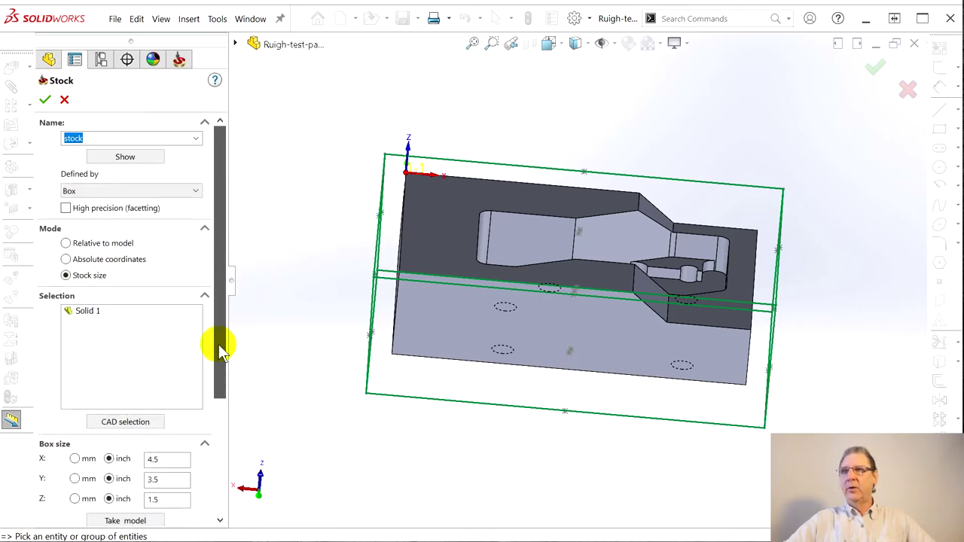
click(64, 100)
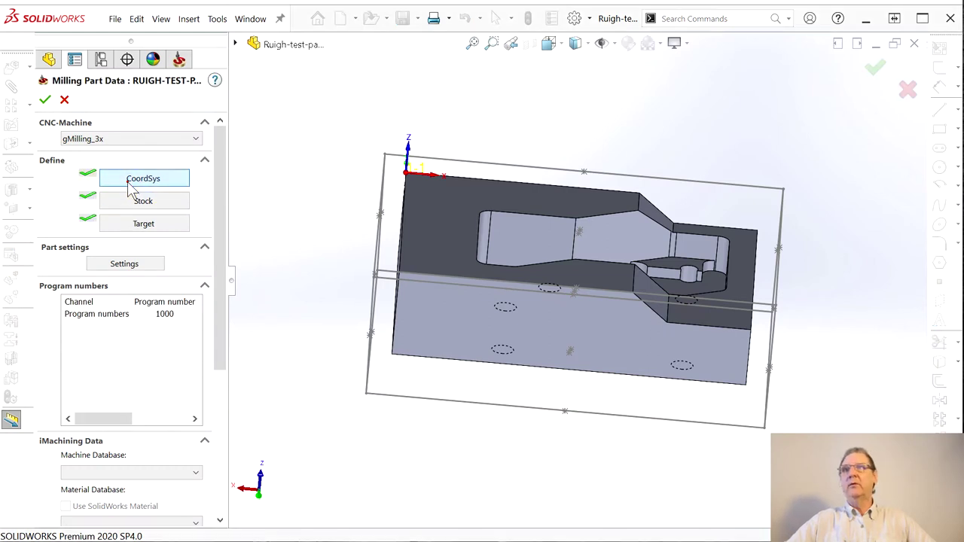
click(140, 177)
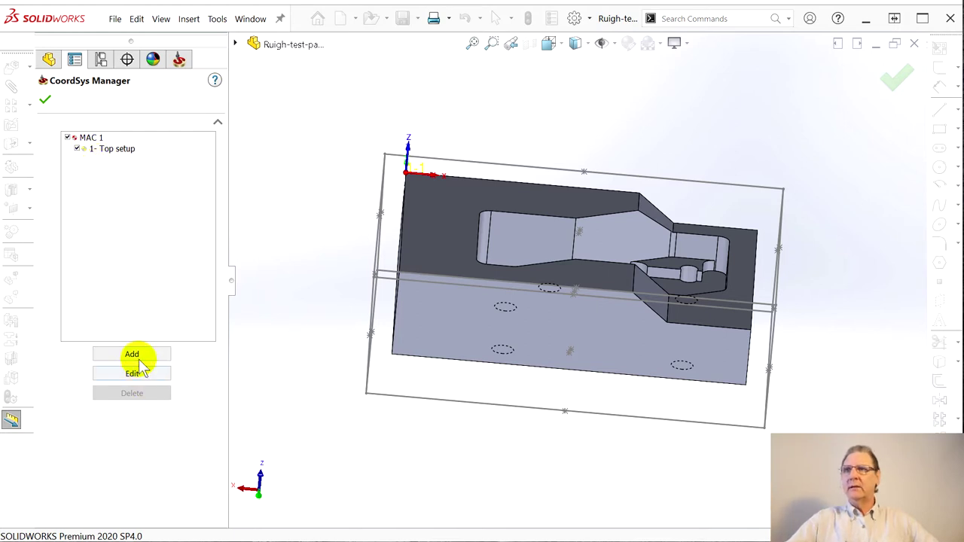
Redefine the Top CoordSys on the top face with a picked corner origin, flipped around Z
click(132, 377)
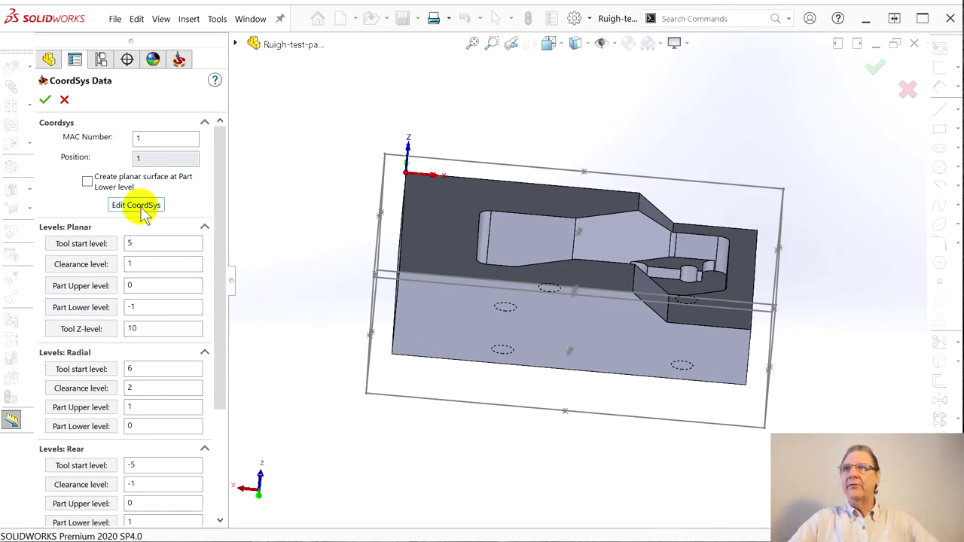
click(141, 210)
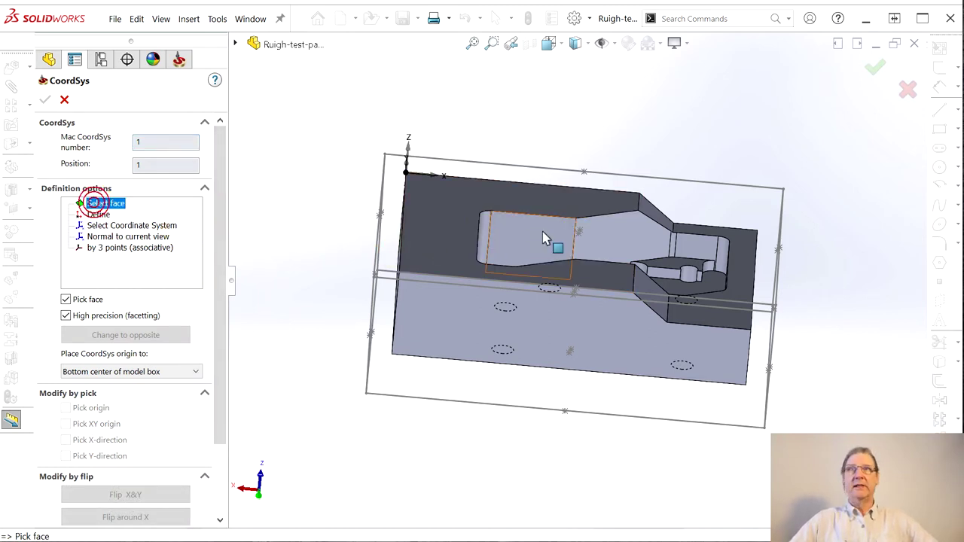
click(417, 187)
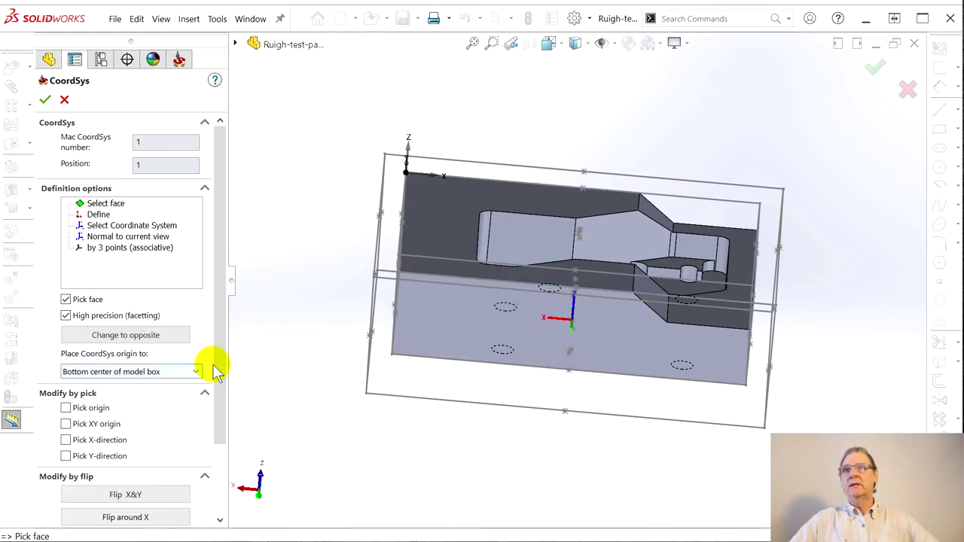
drag(219, 357, 218, 464)
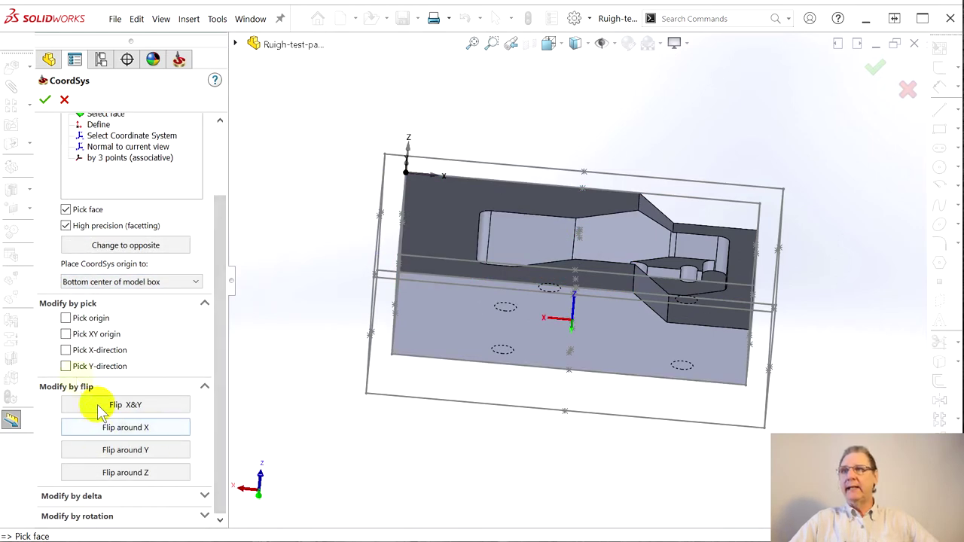
click(67, 319)
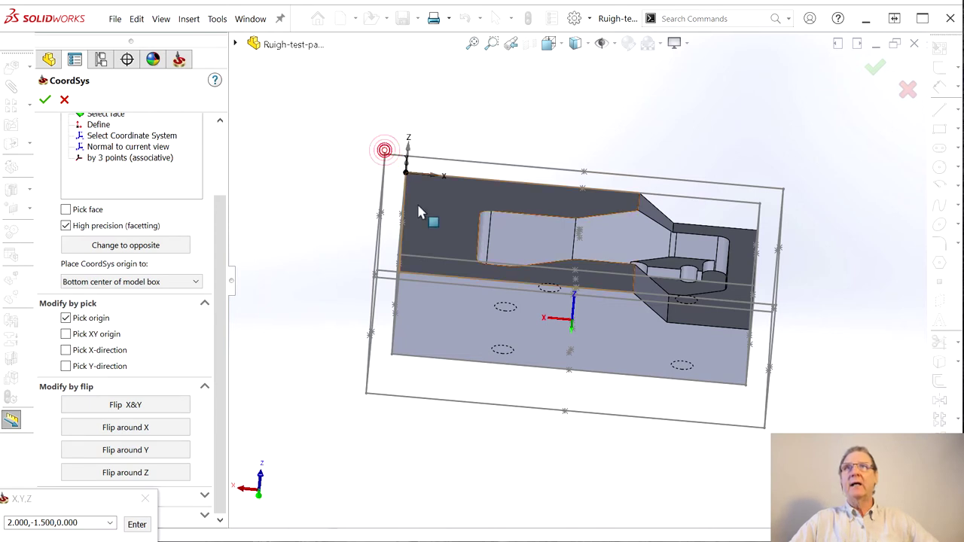
click(393, 161)
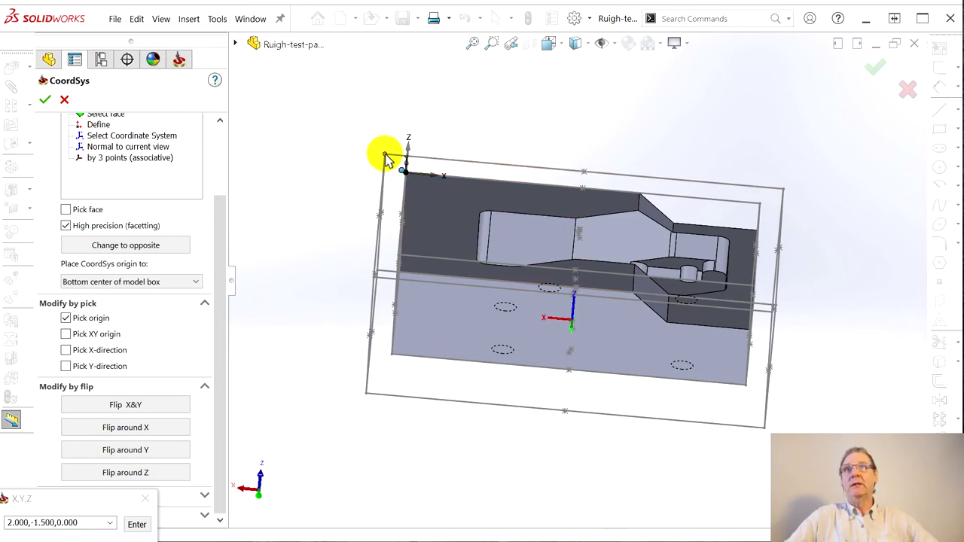
middle_drag(338, 340, 344, 354)
click(383, 121)
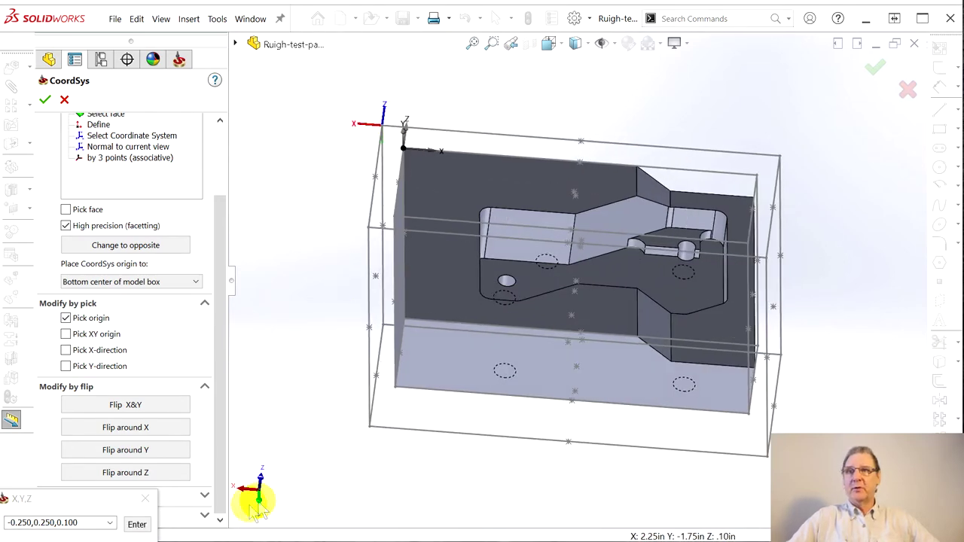
click(159, 473)
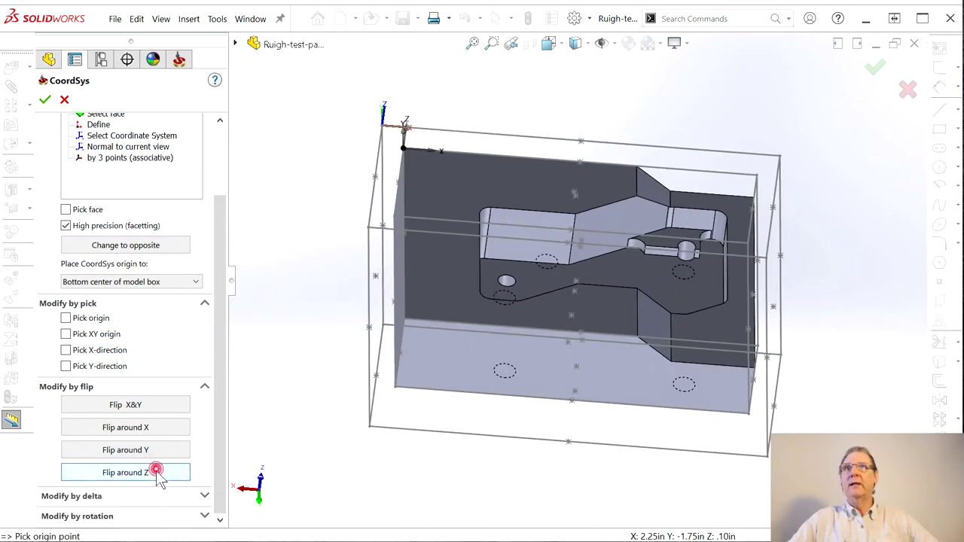
click(45, 99)
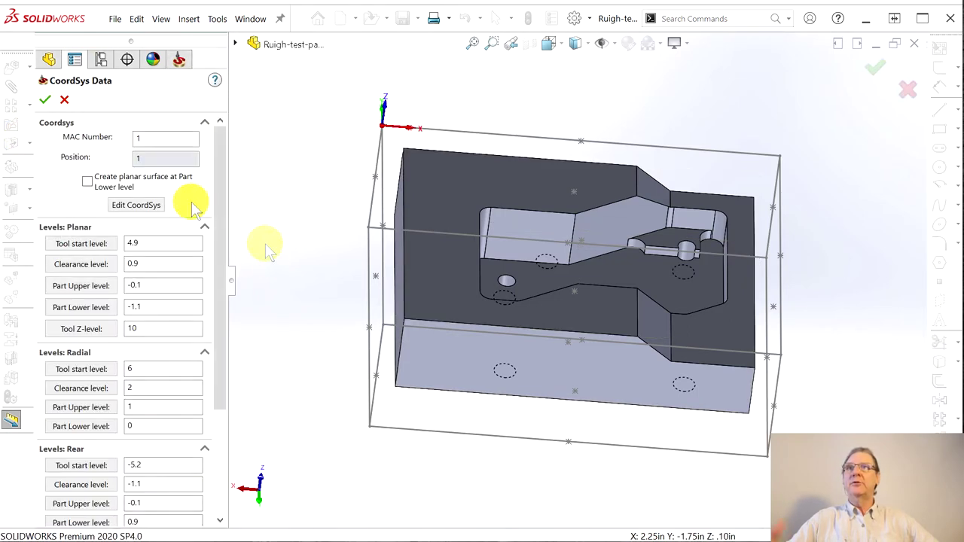
Accept the new CoordSys levels, then confirm CoordSys Manager and Milling Part Data
middle_drag(269, 209, 236, 223)
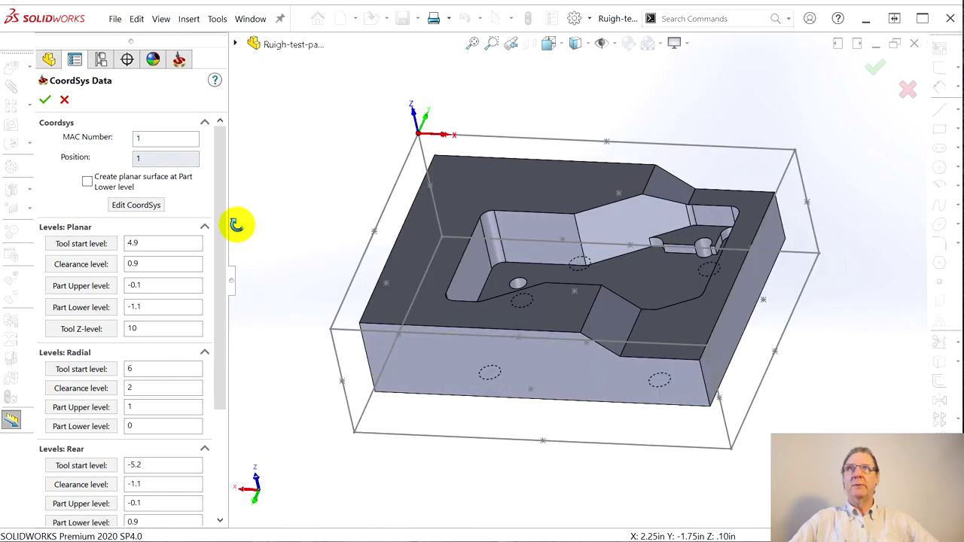
click(45, 101)
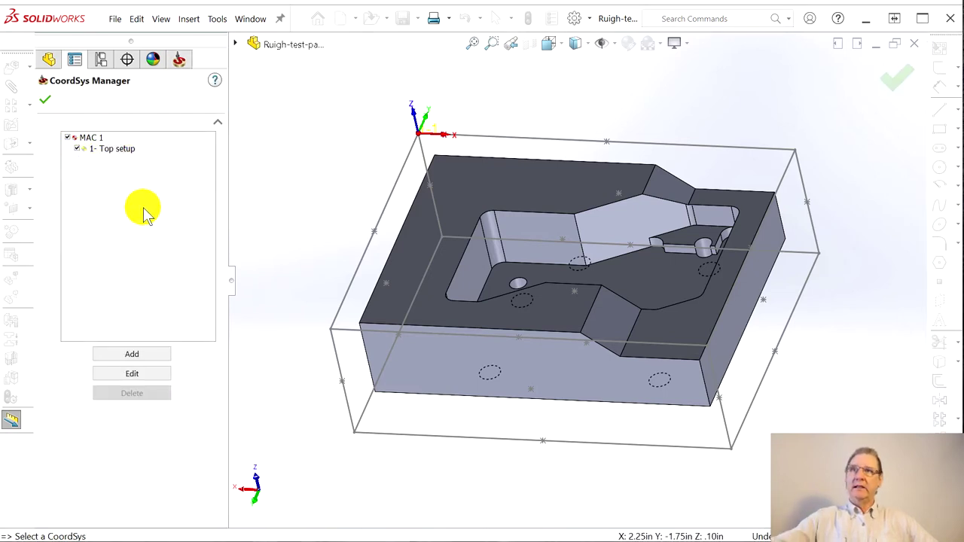
click(45, 100)
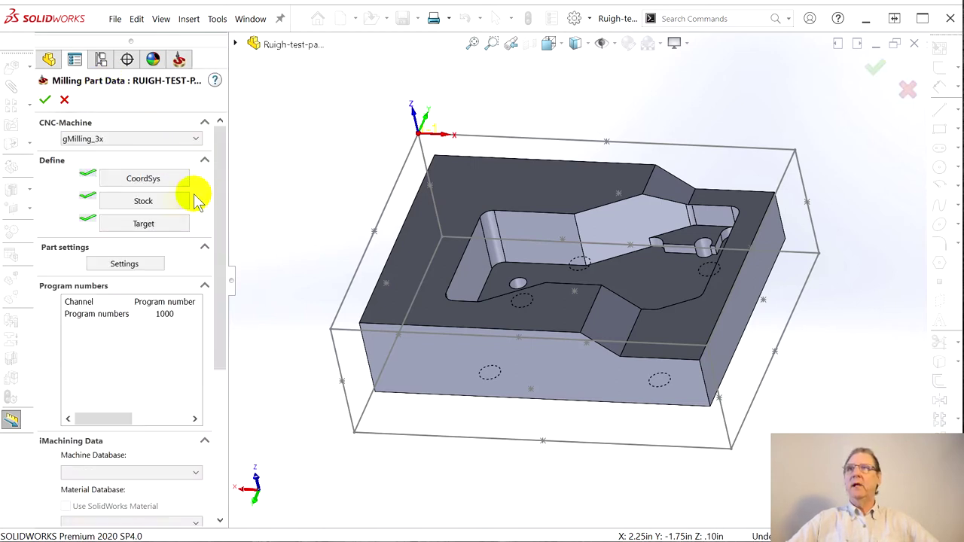
click(45, 100)
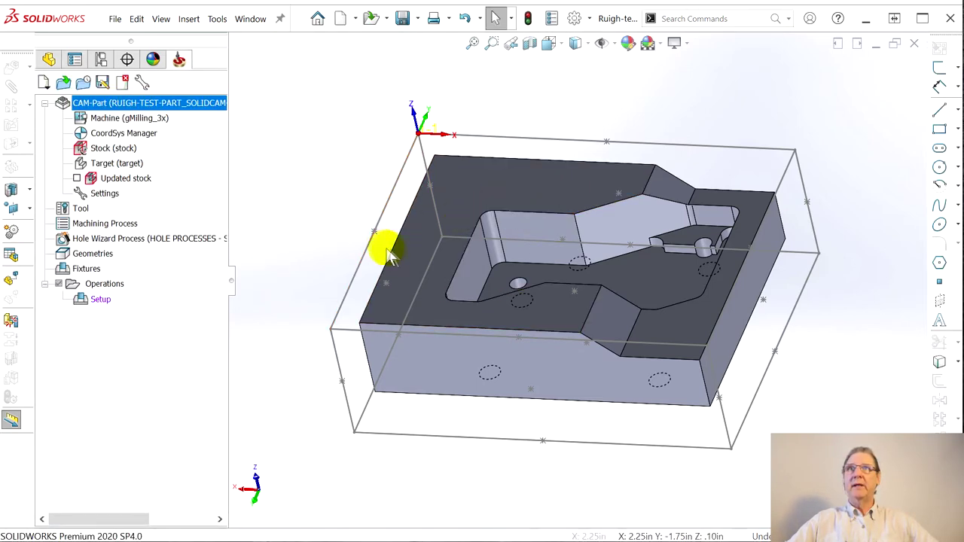
middle_drag(388, 255, 402, 173)
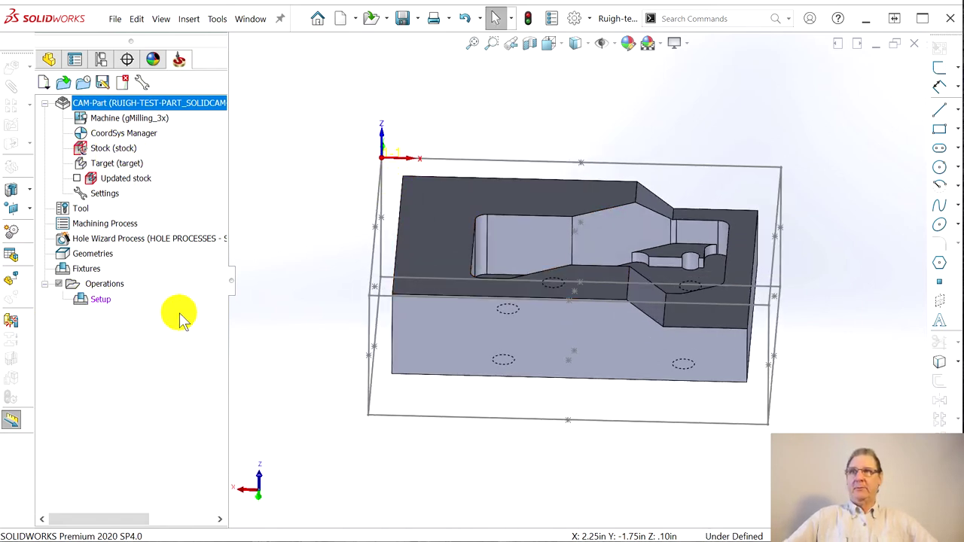
click(45, 103)
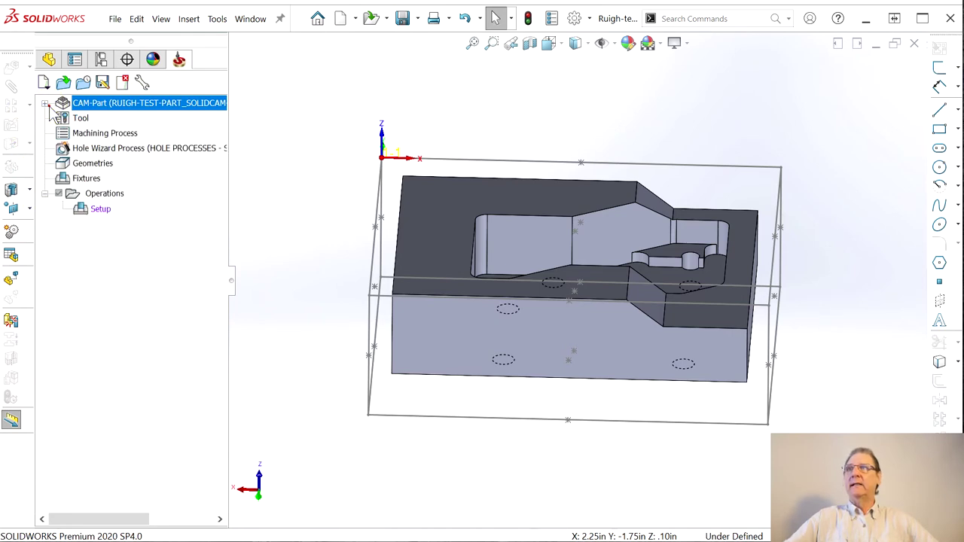
click(45, 103)
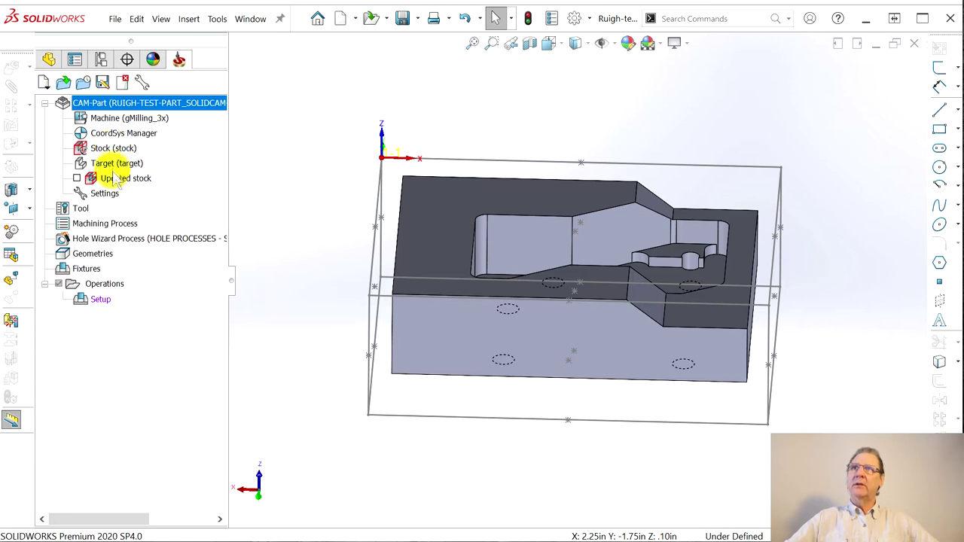
click(77, 178)
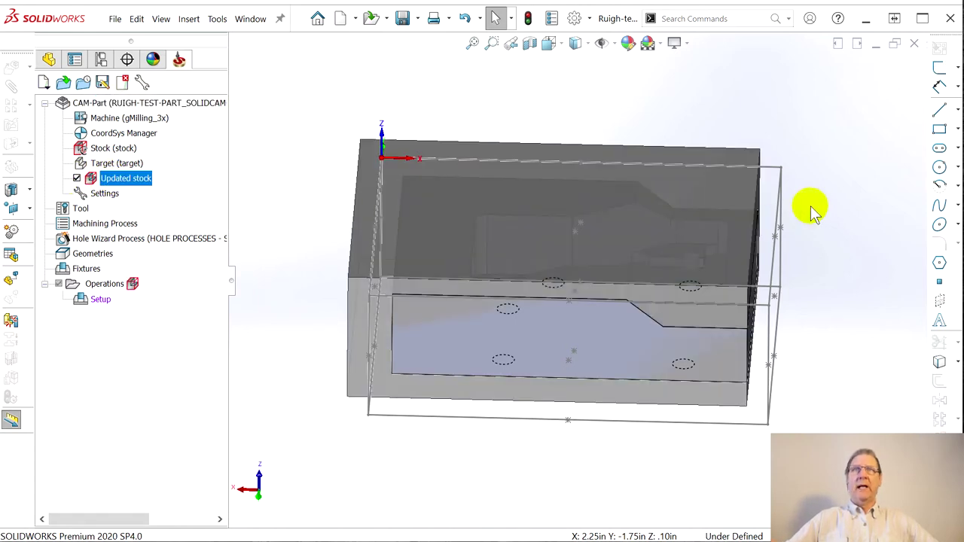
mouse_move(235, 211)
middle_down()
mouse_move(255, 285)
mouse_move(250, 217)
middle_up()
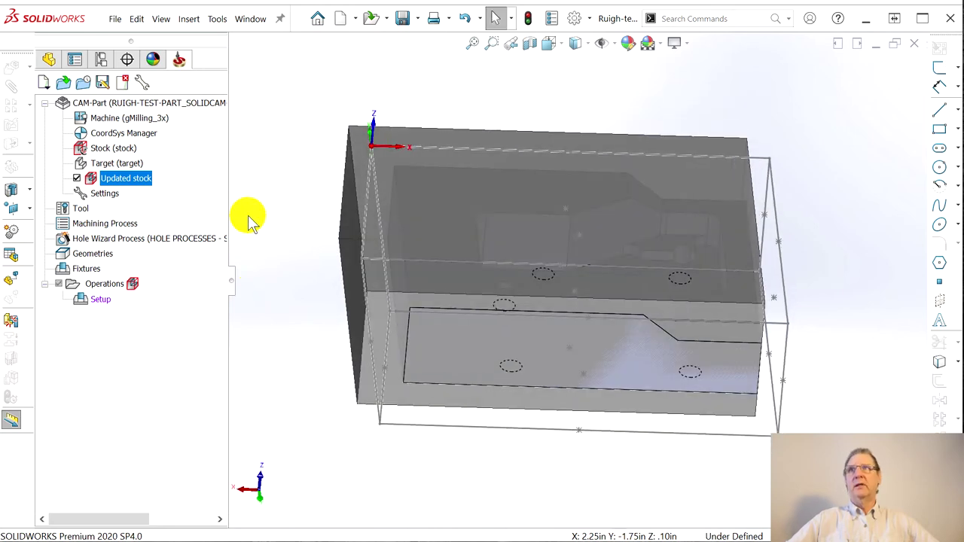
click(77, 178)
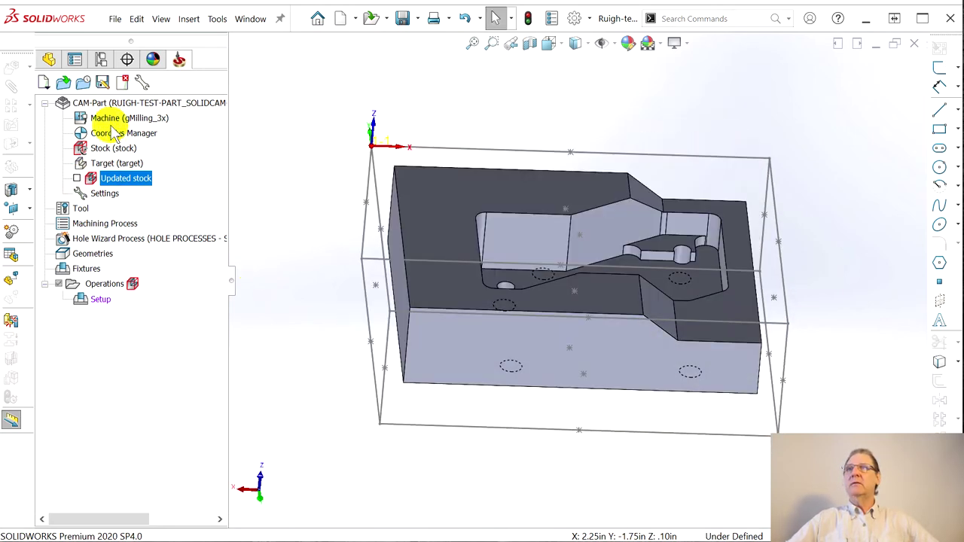
click(98, 148)
double_click(98, 148)
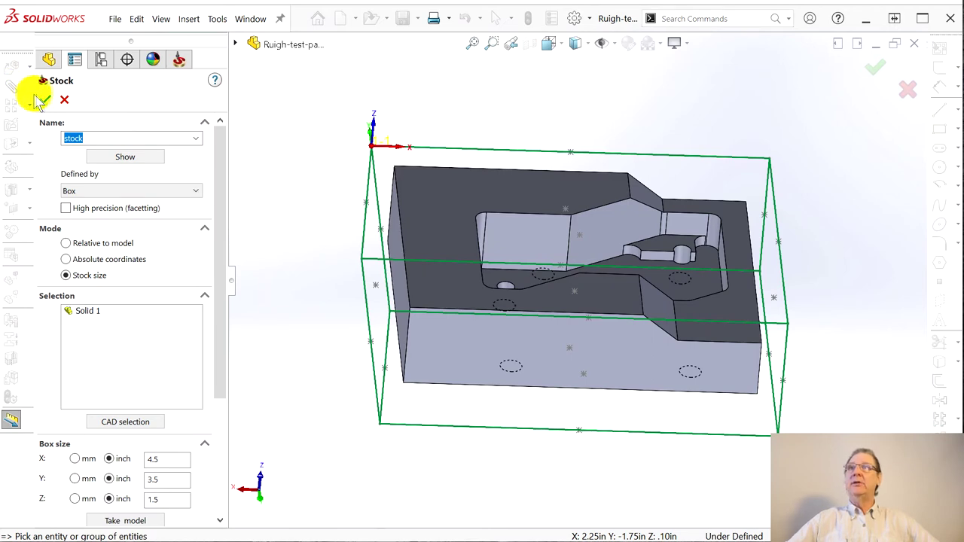
click(44, 100)
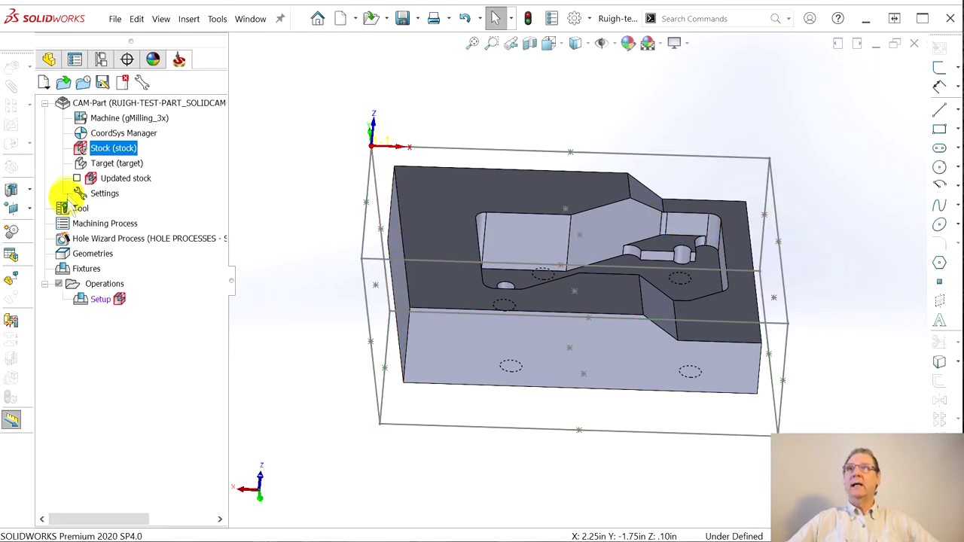
click(113, 178)
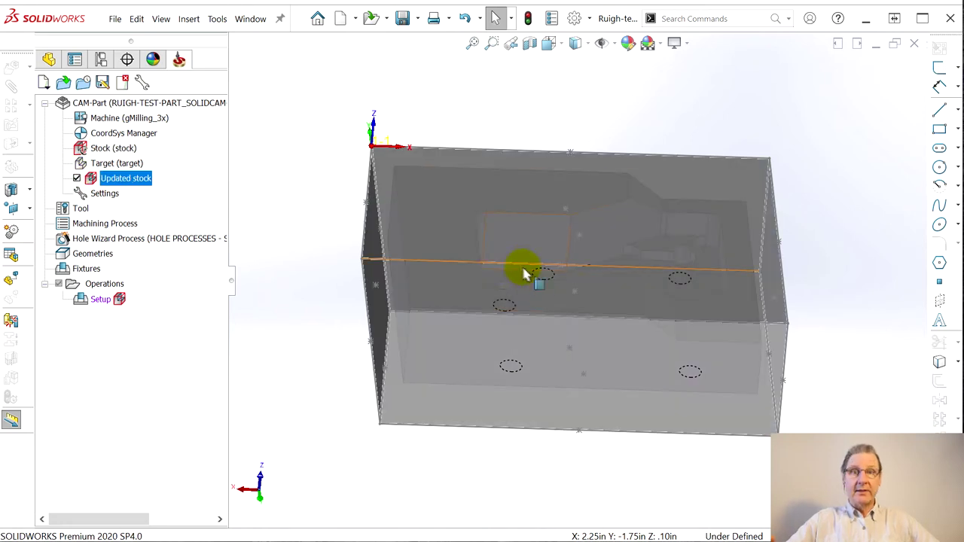
middle_drag(342, 363, 323, 357)
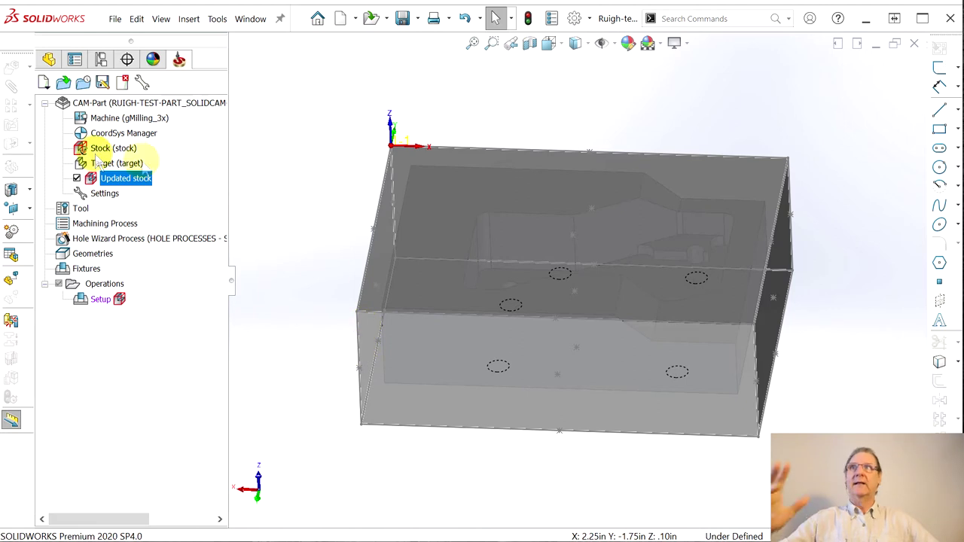
click(77, 178)
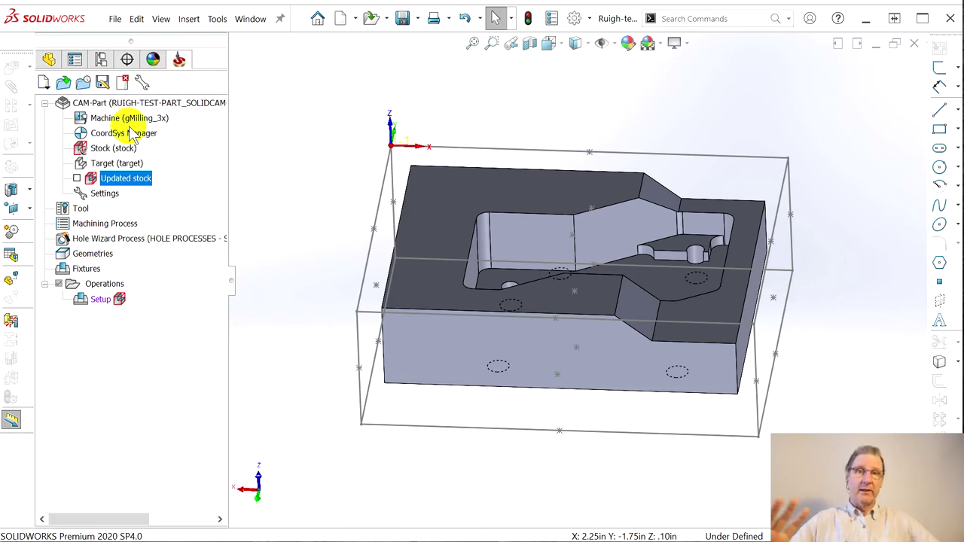
Review the gMilling_3x machine's User-Defined Parameters, then close the Machine ID Editor
click(91, 121)
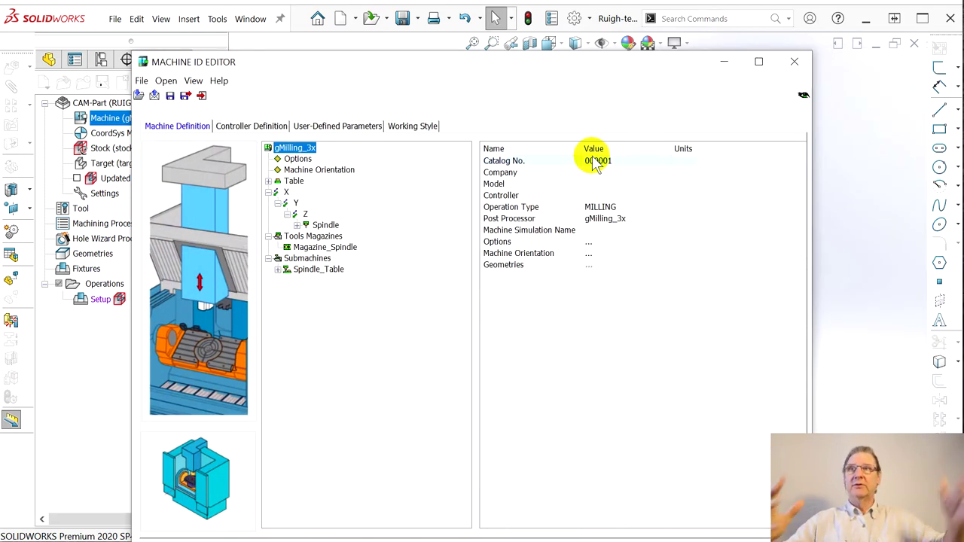
click(251, 126)
click(338, 126)
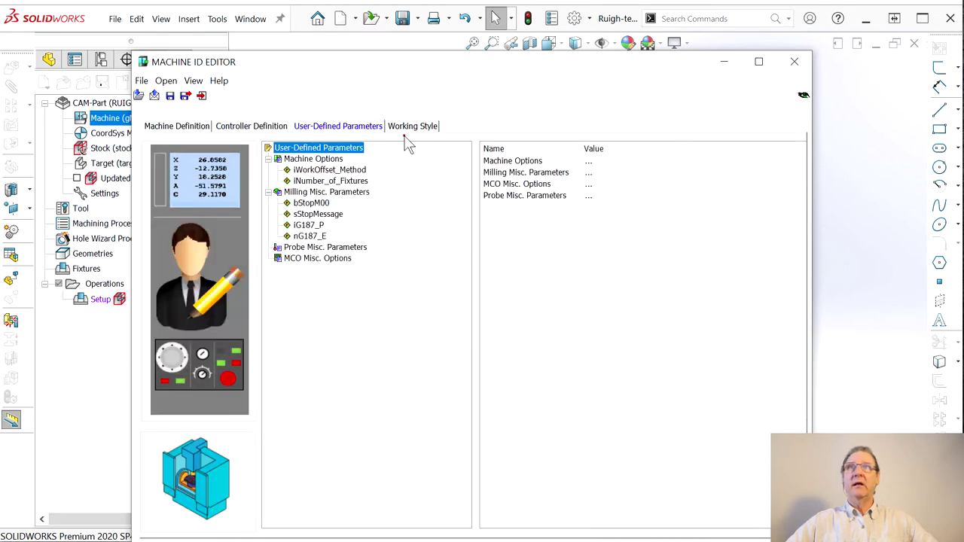
click(794, 61)
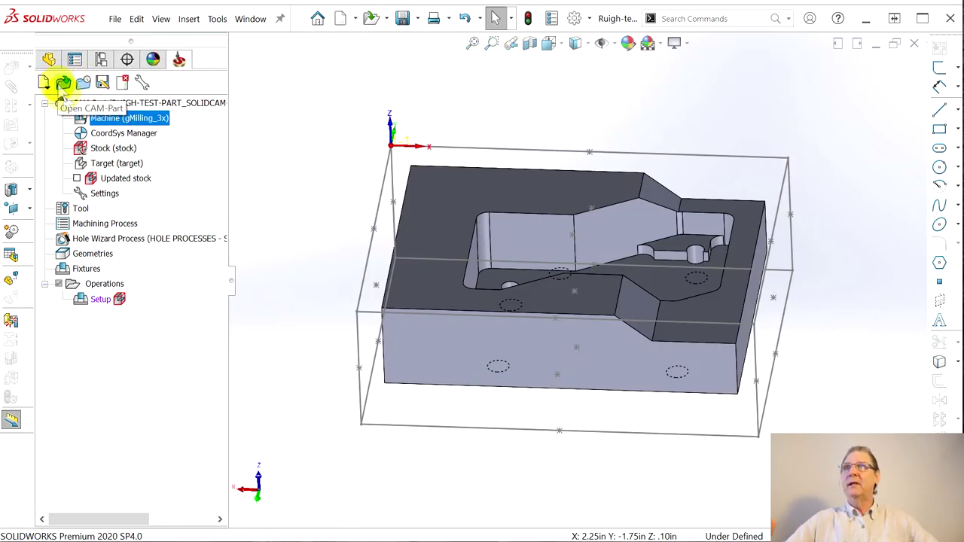
click(113, 103)
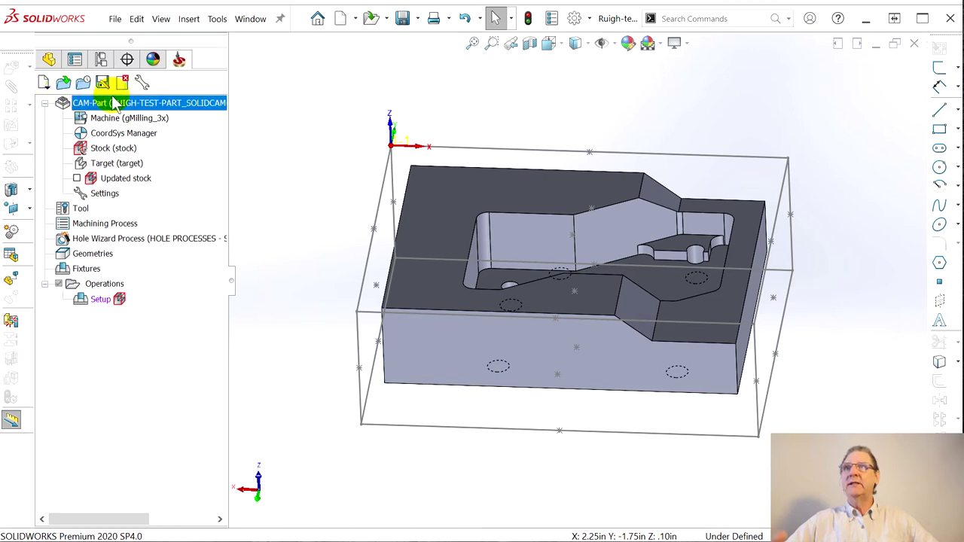
double_click(113, 103)
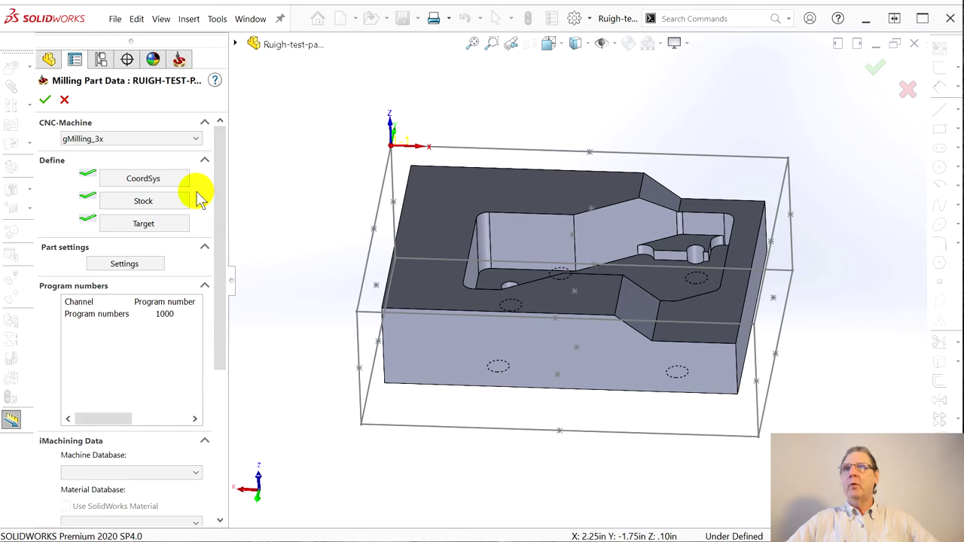
drag(217, 199, 225, 331)
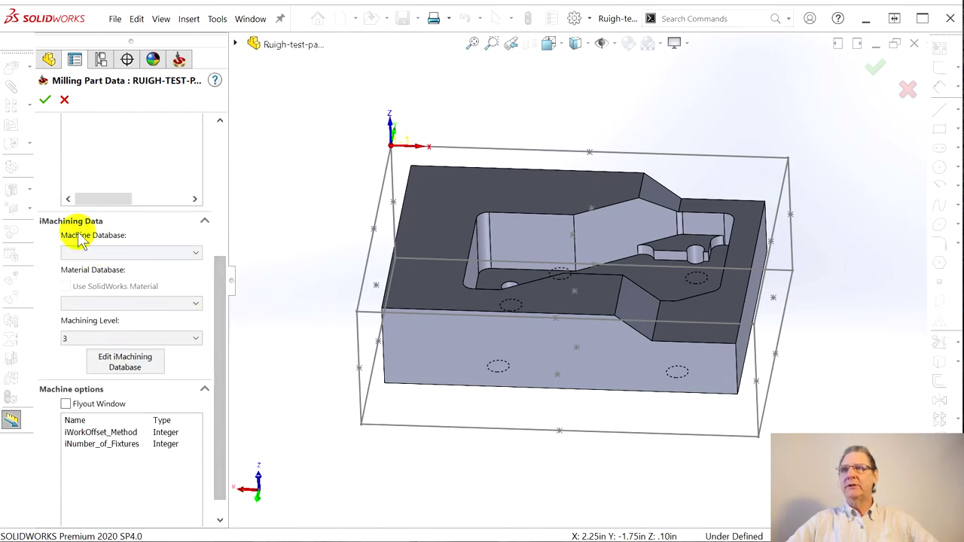
click(204, 223)
drag(220, 247, 223, 316)
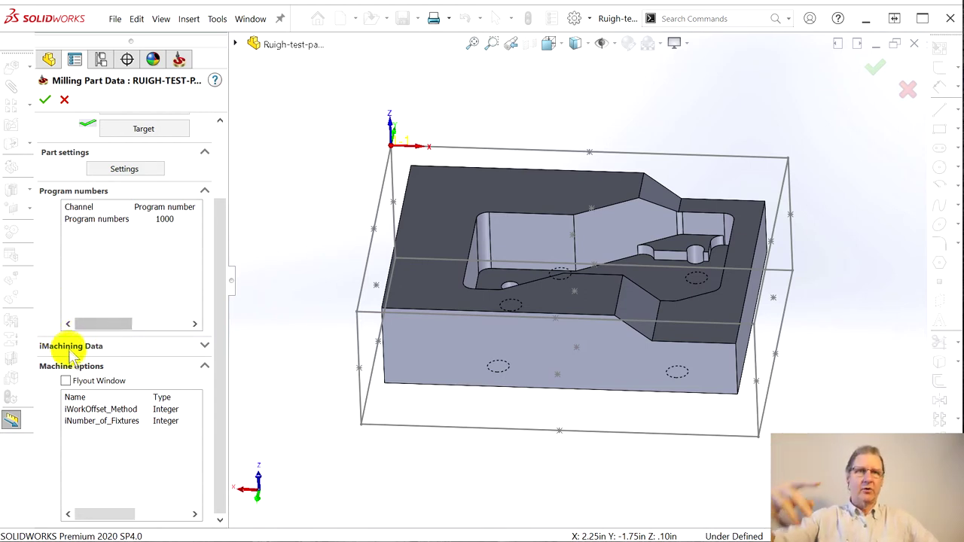
click(204, 344)
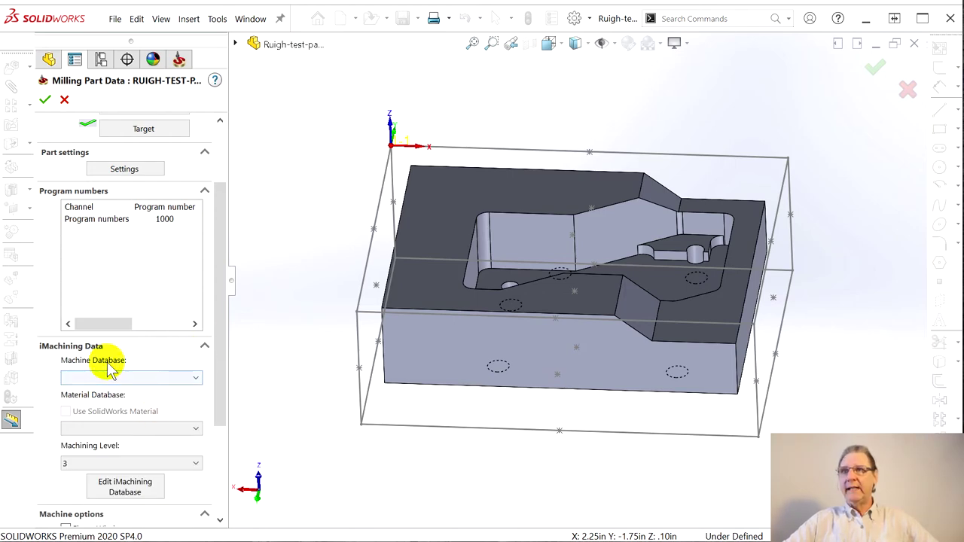
scroll(151, 370, down, 3)
click(165, 317)
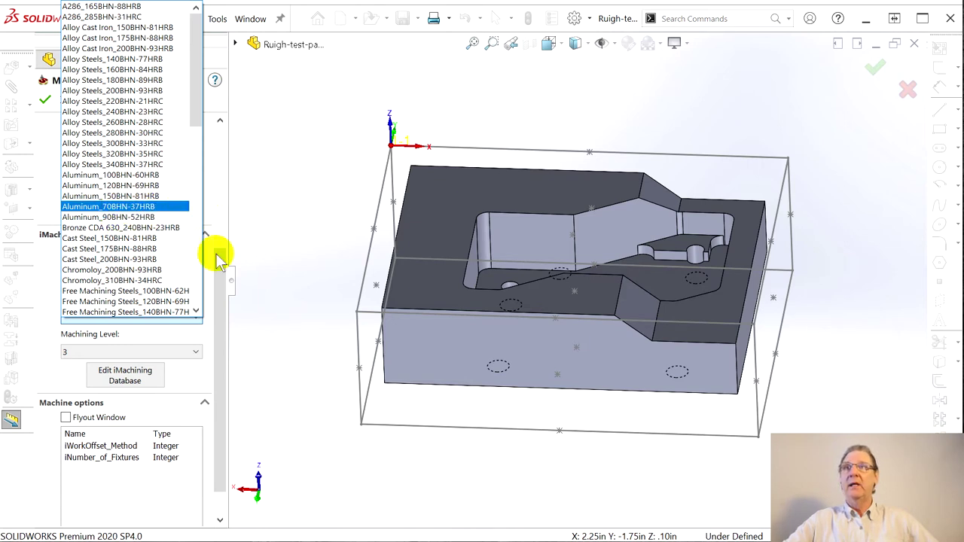
click(279, 267)
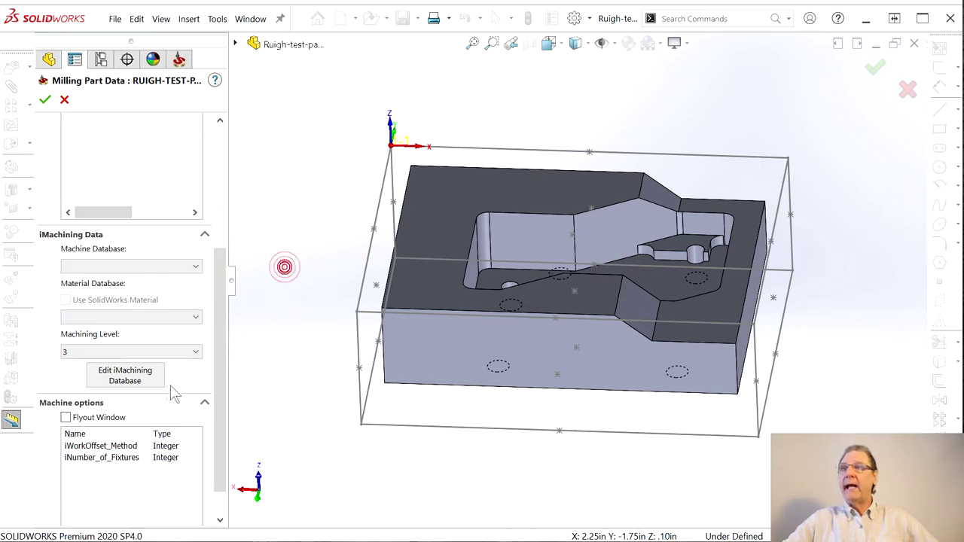
click(67, 302)
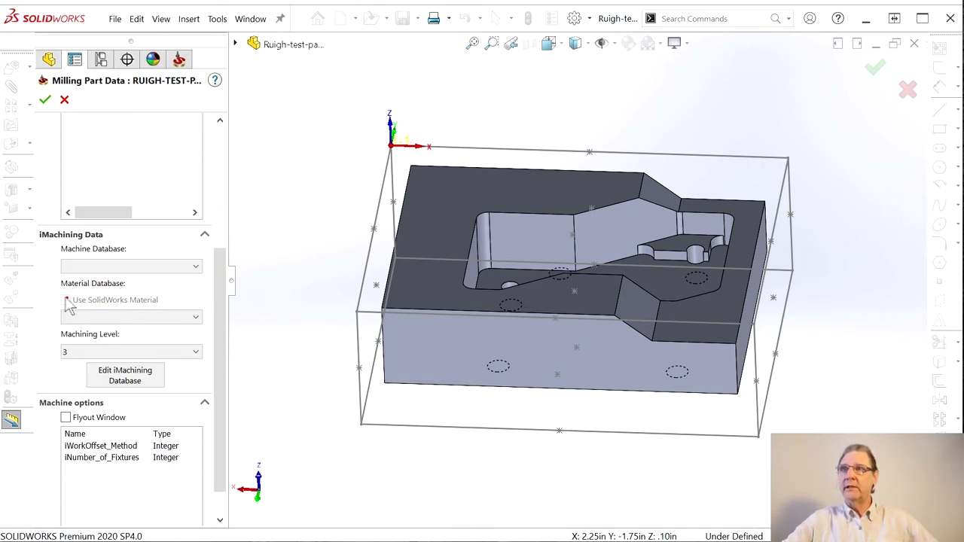
click(64, 100)
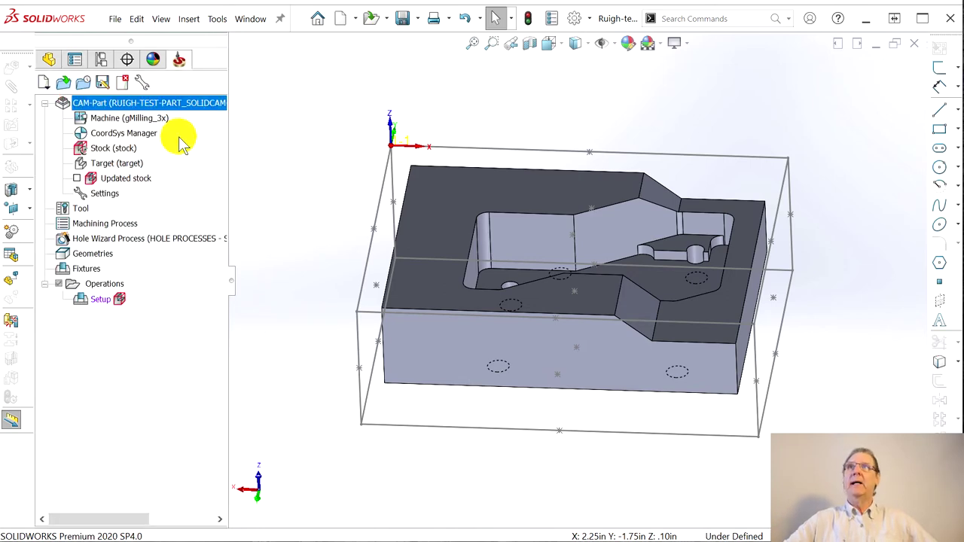
Start editing the part's unspecified material from the FeatureManager tree
click(49, 60)
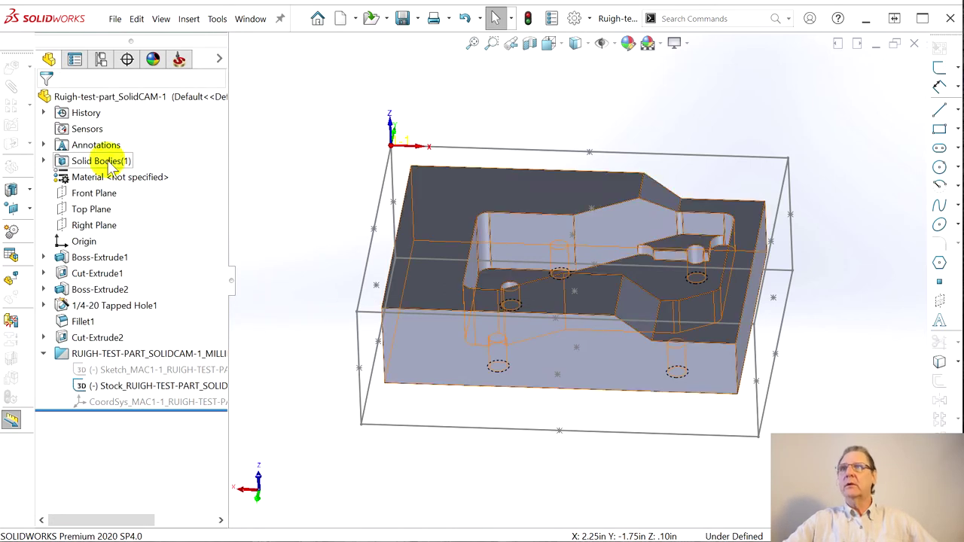
click(61, 180)
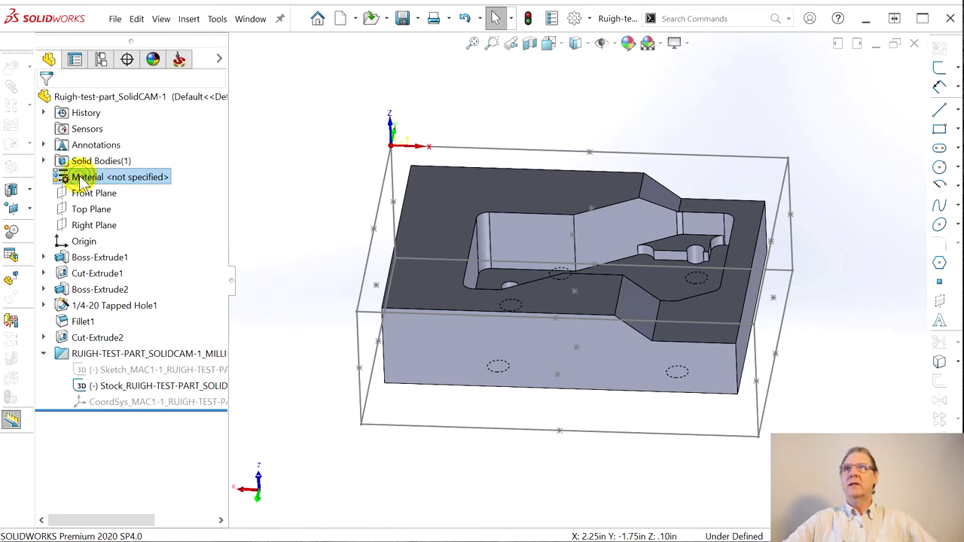
right_click(79, 180)
click(103, 187)
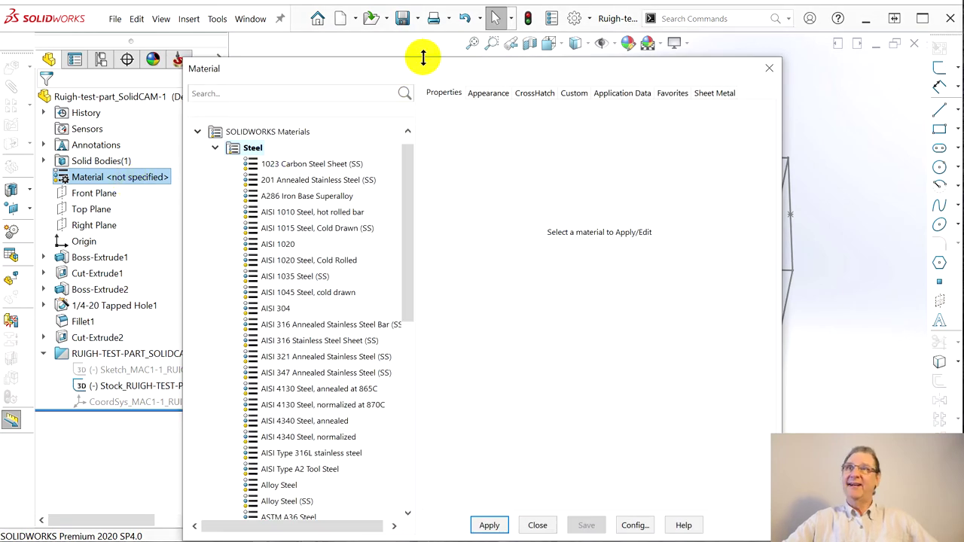
drag(396, 61, 390, 27)
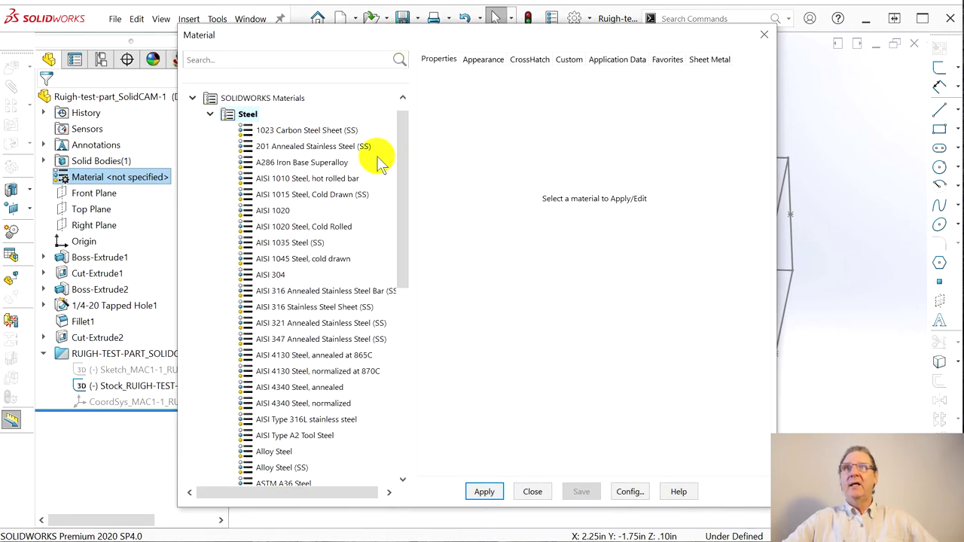
drag(403, 181, 404, 377)
Apply Aluminium Alloys 6061-T6 (SS) to the part and close the material library
click(210, 242)
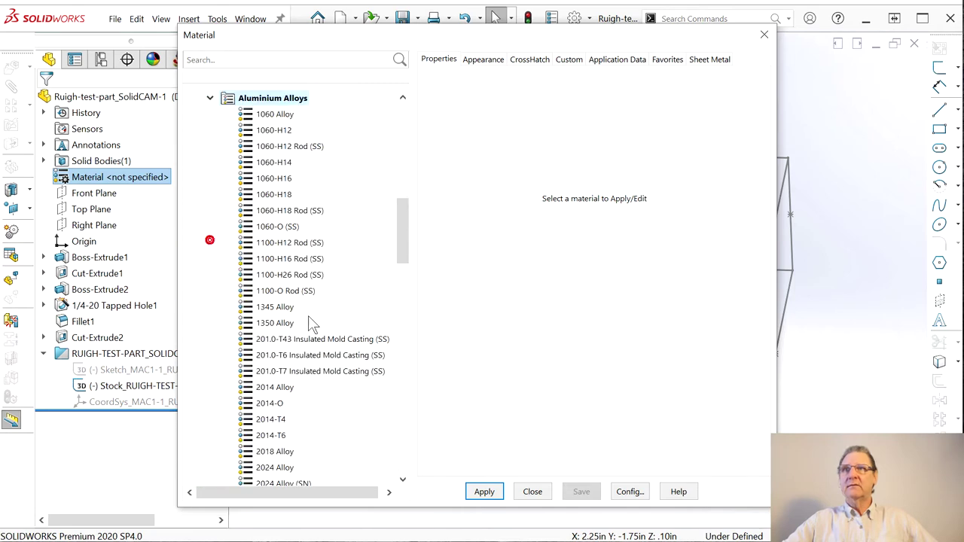
scroll(316, 354, down, 2)
scroll(316, 364, down, 10)
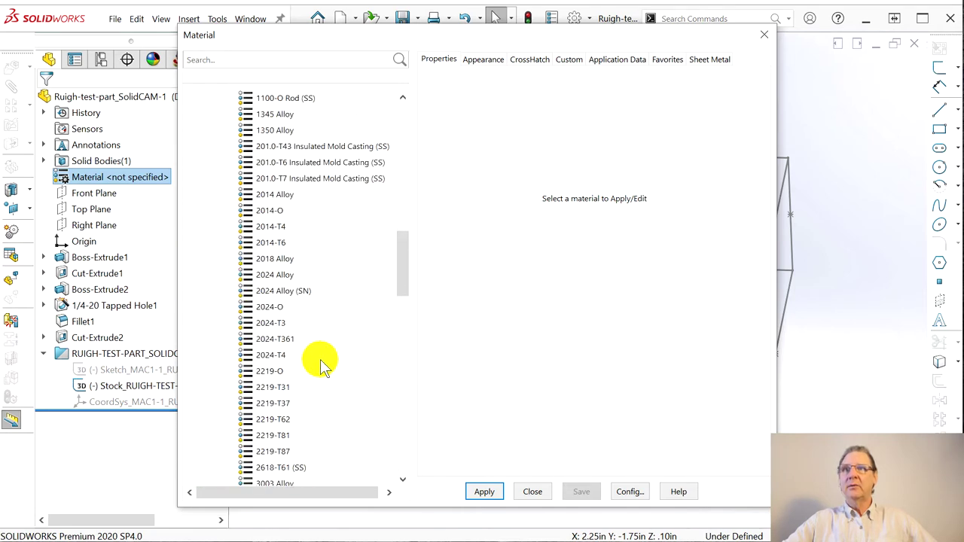
scroll(317, 361, down, 10)
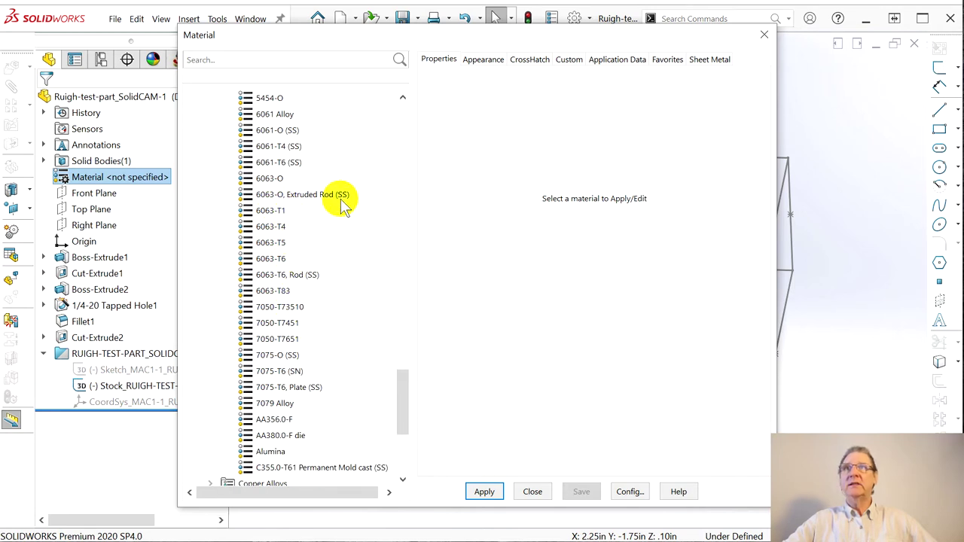
scroll(337, 211, up, 1)
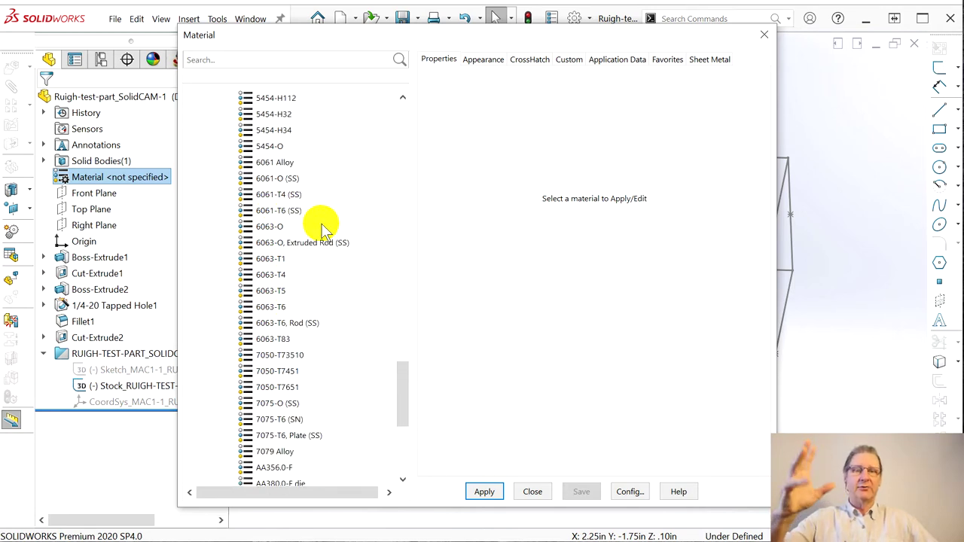
click(267, 212)
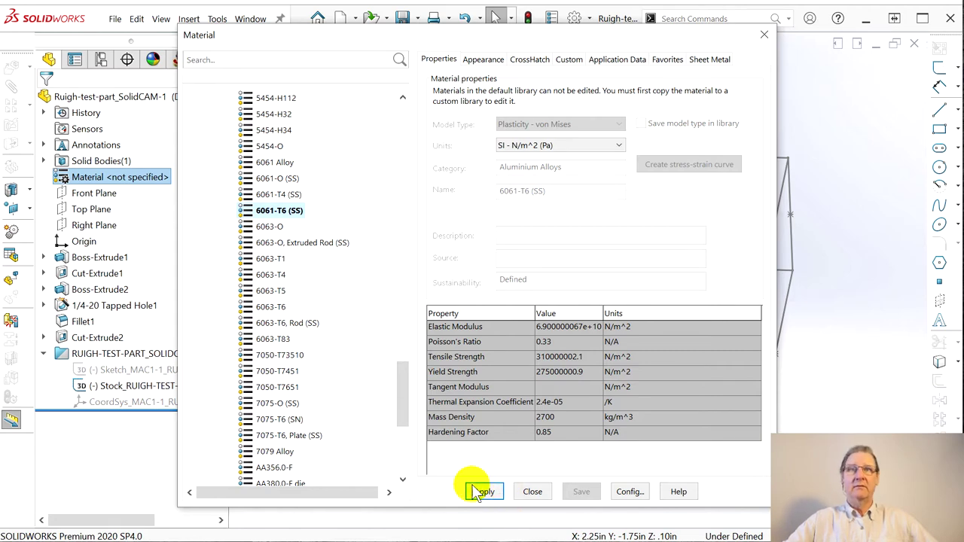
click(480, 492)
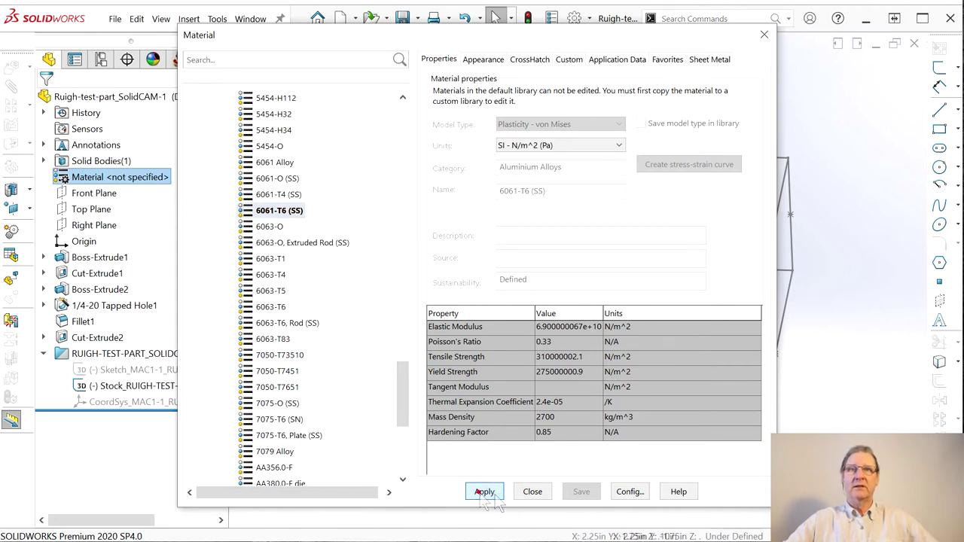
click(532, 492)
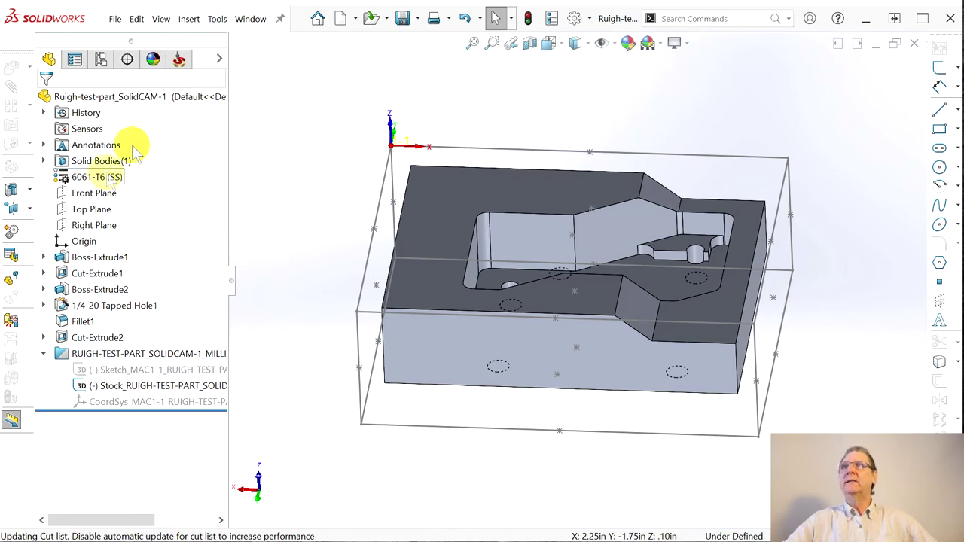
Make the CAM-Part's iMachining data use SolidWorks material SW-6061-T6 (SS), then confirm
click(178, 59)
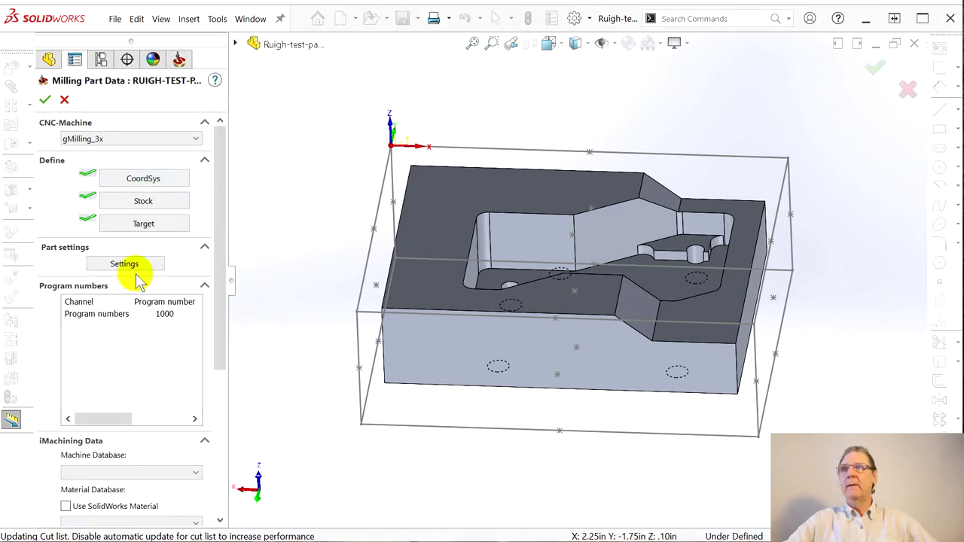
scroll(221, 329, down, 5)
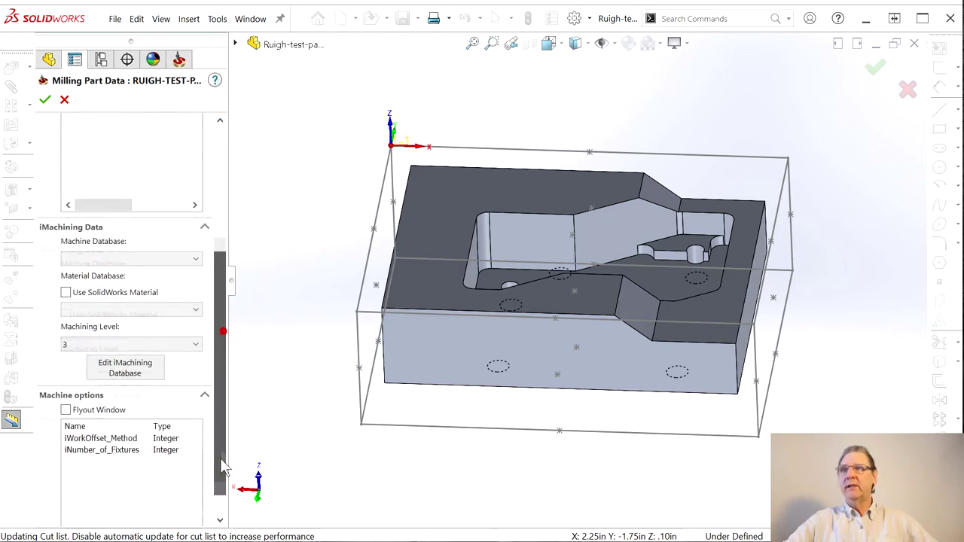
click(66, 293)
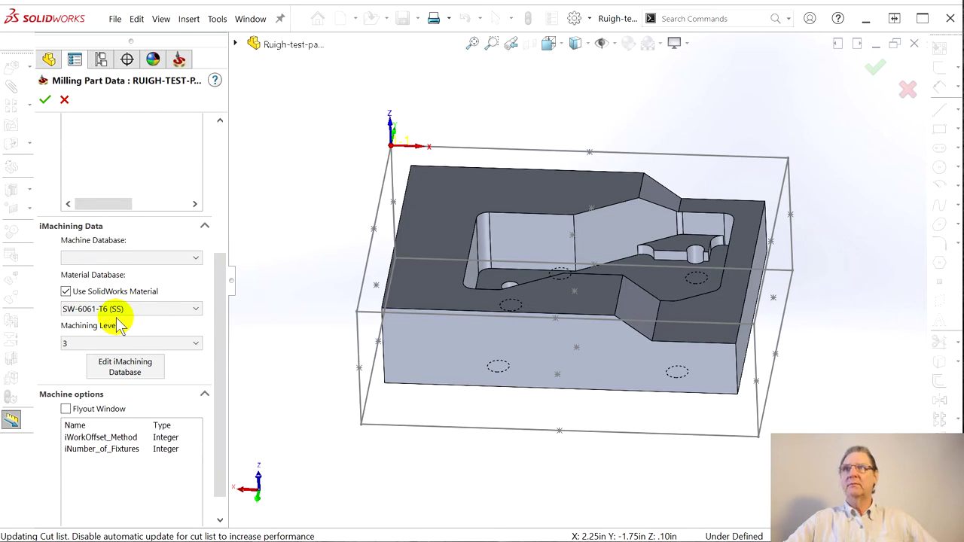
drag(220, 269, 220, 227)
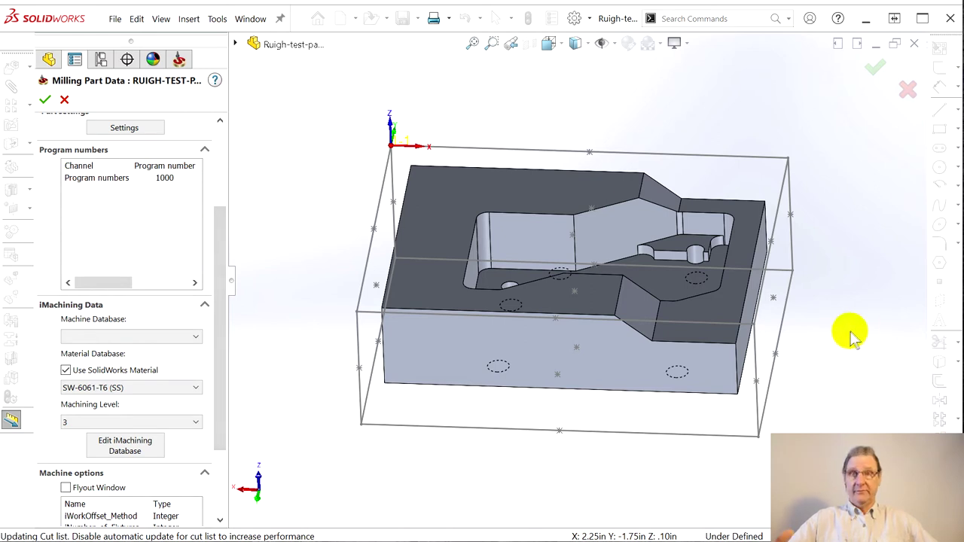
click(45, 103)
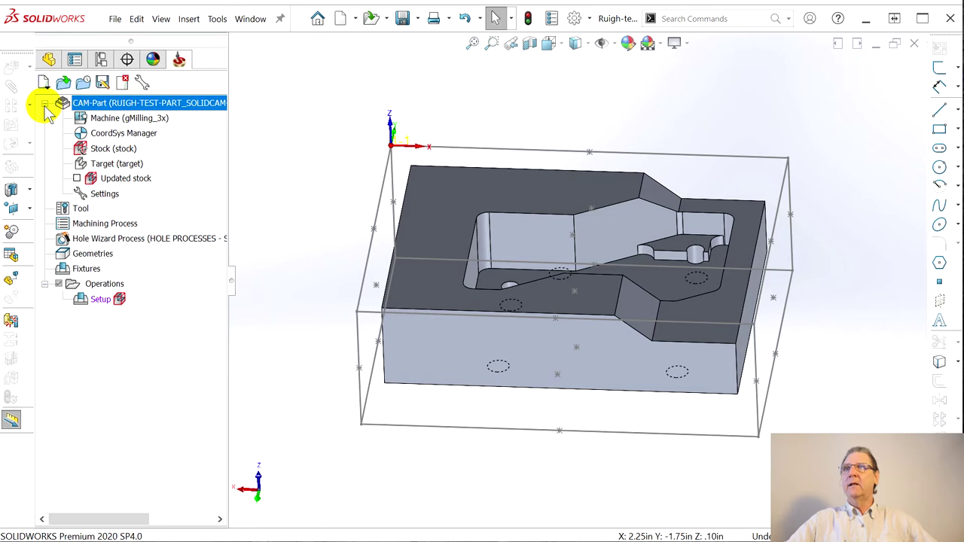
Toggle the updated stock display, collapse the CAM-Part, and view the Setup's commands
click(76, 178)
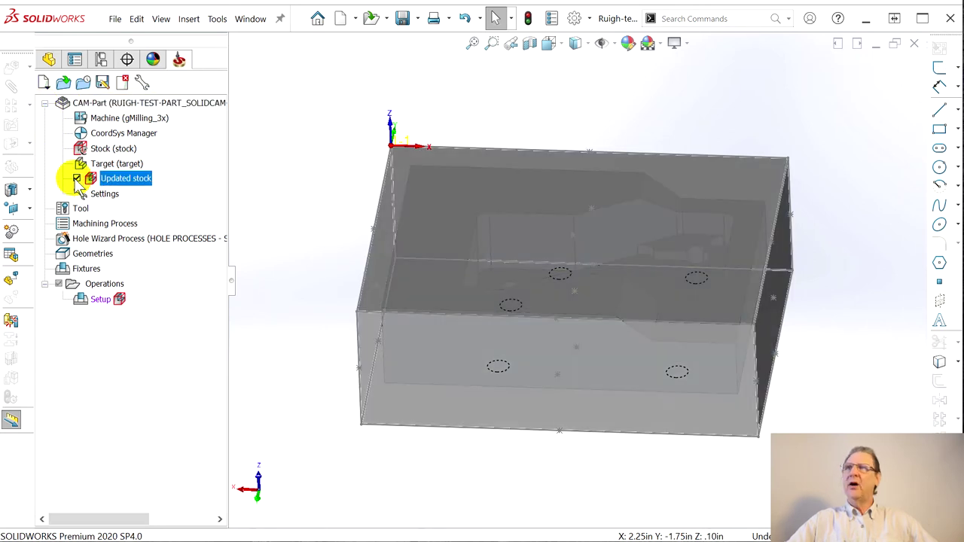
click(76, 178)
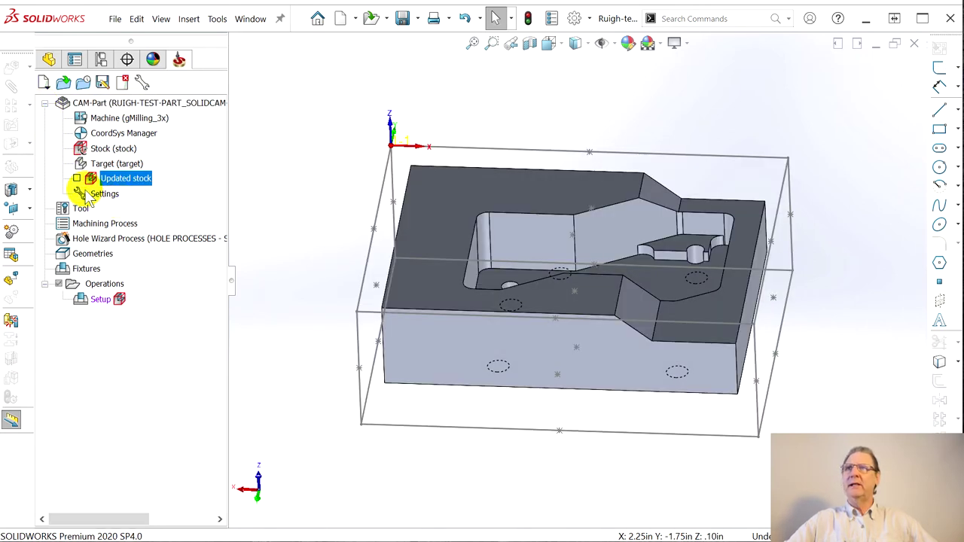
click(44, 103)
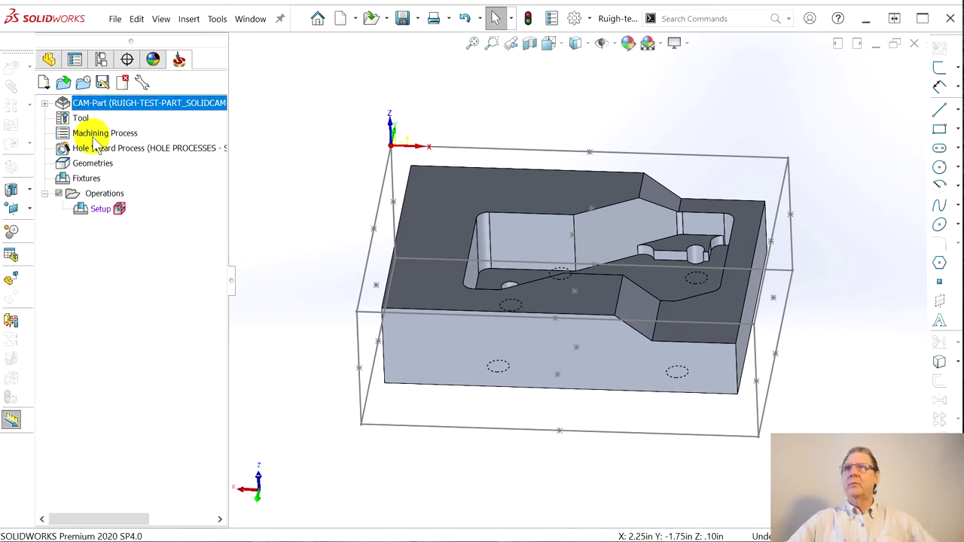
click(100, 210)
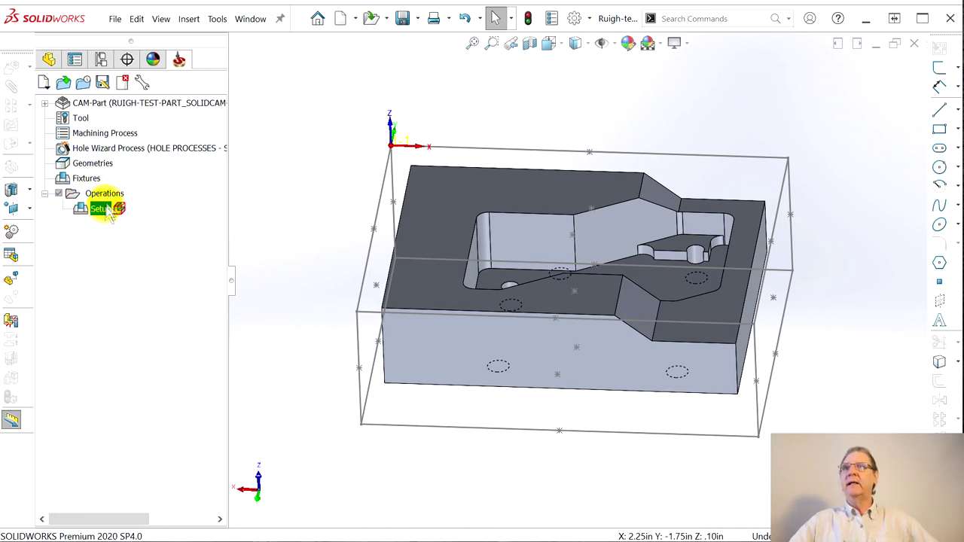
right_click(100, 211)
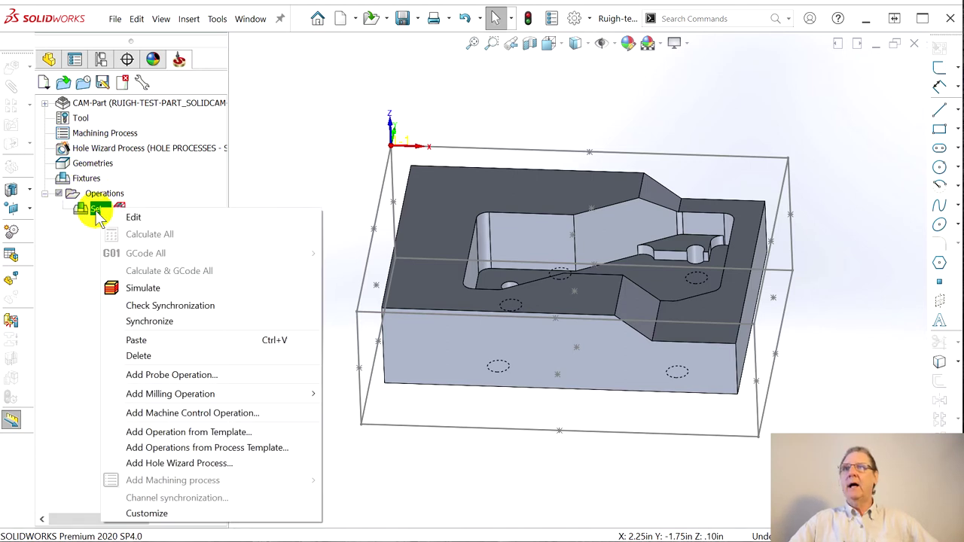
Add a new Face milling operation from the Operations folder's milling menu
click(286, 149)
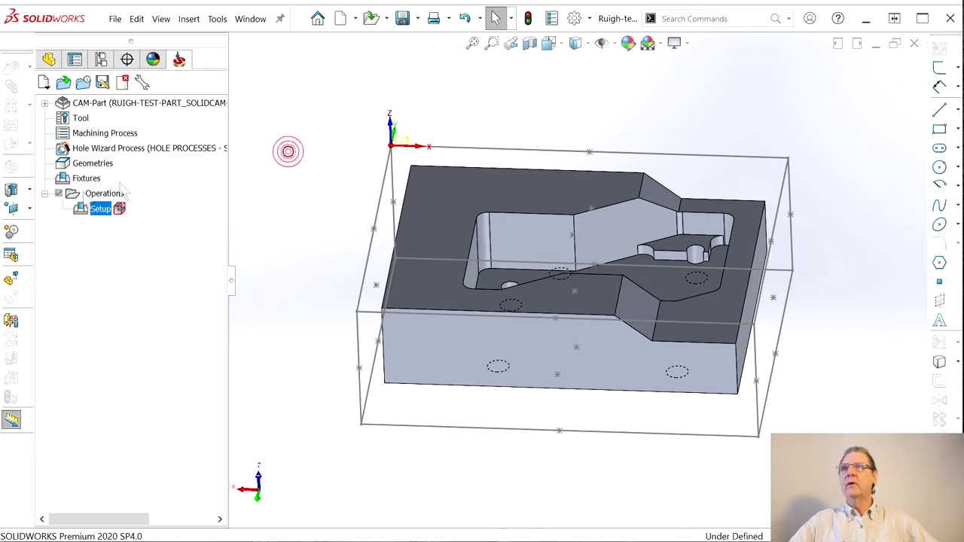
right_click(80, 193)
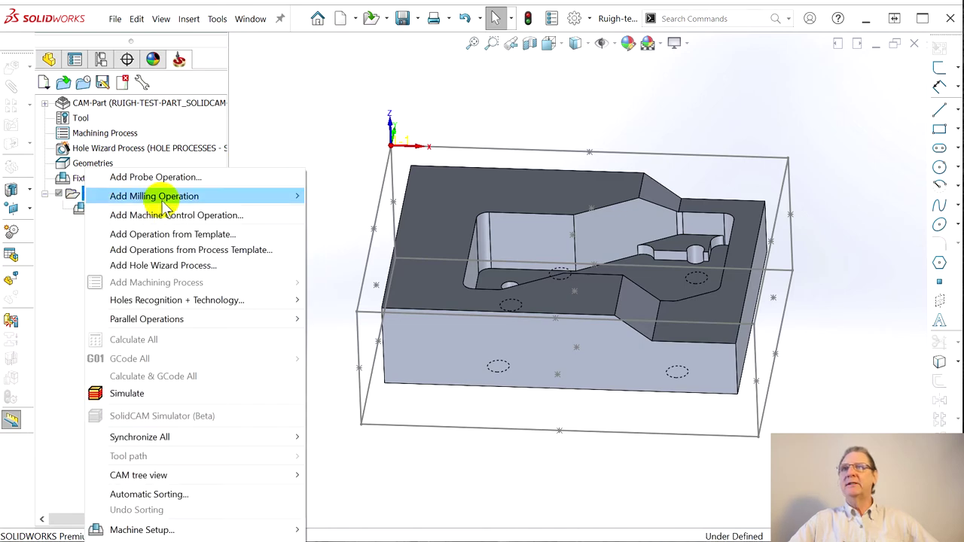
click(186, 198)
click(350, 74)
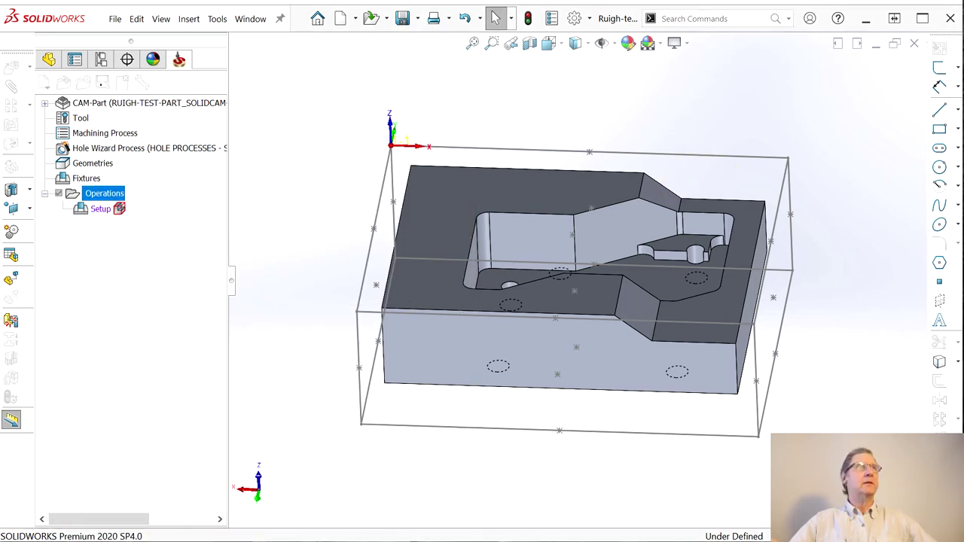
drag(516, 47, 536, 64)
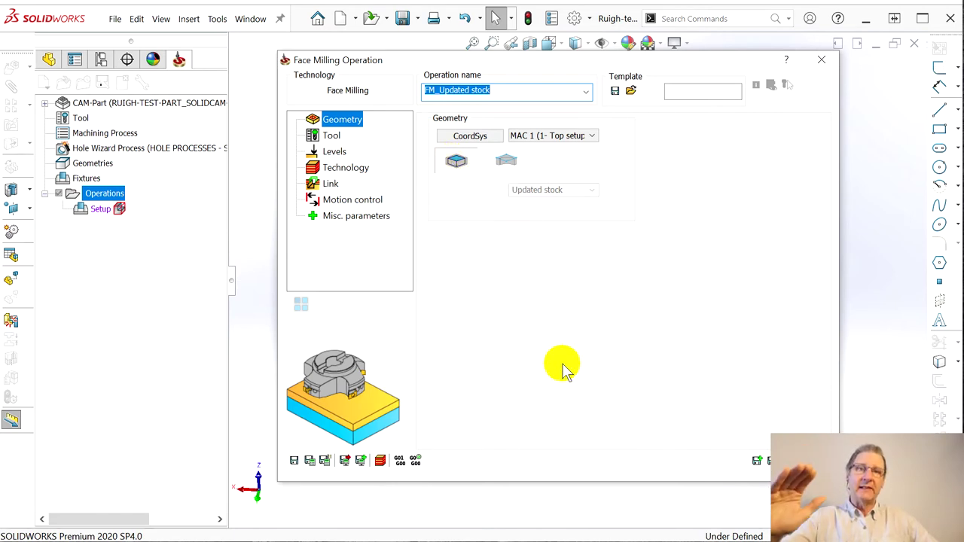
Base the FM_Updated stock operation's facing geometry on the updated stock
click(506, 161)
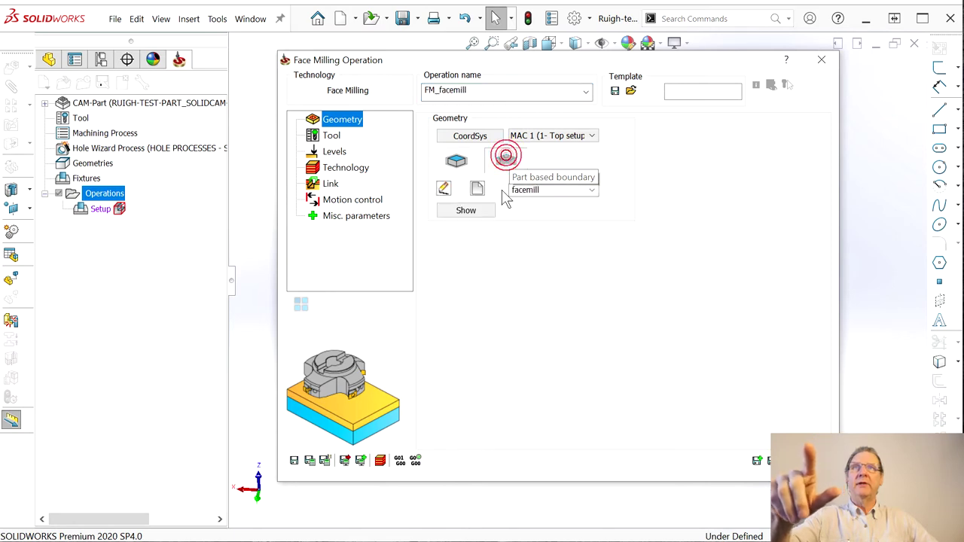
click(457, 165)
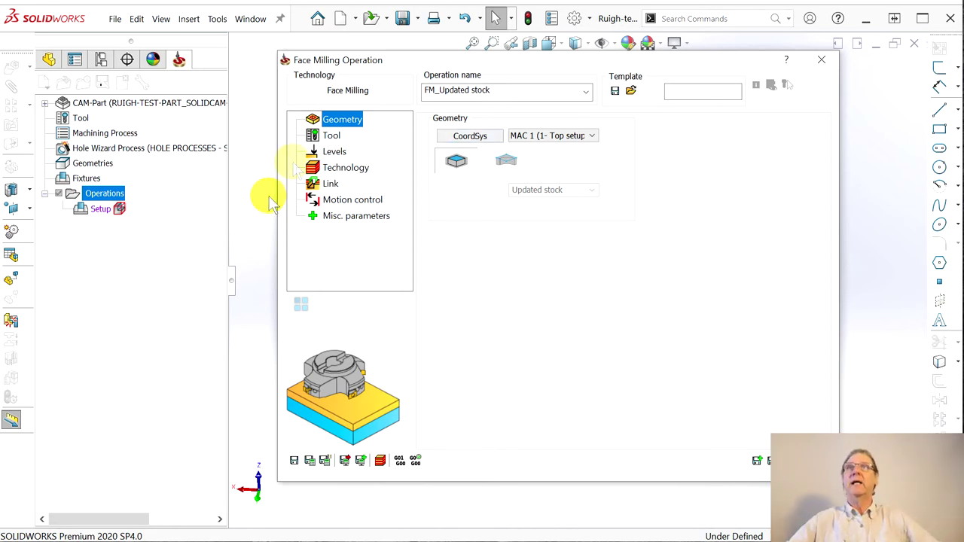
click(329, 137)
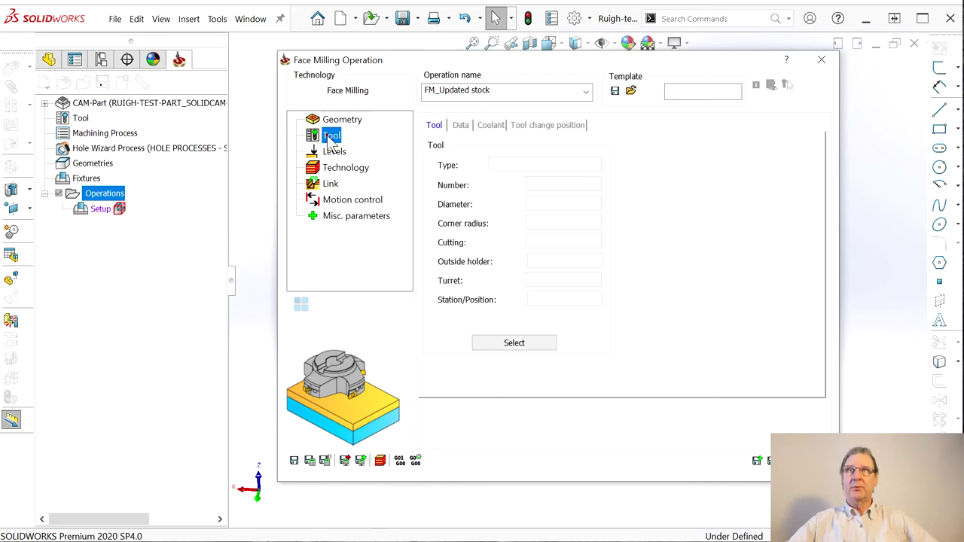
Add a trial 0.25-inch End Mill as tool 1, review its shoulder, total and cutting lengths, then delete it
click(514, 344)
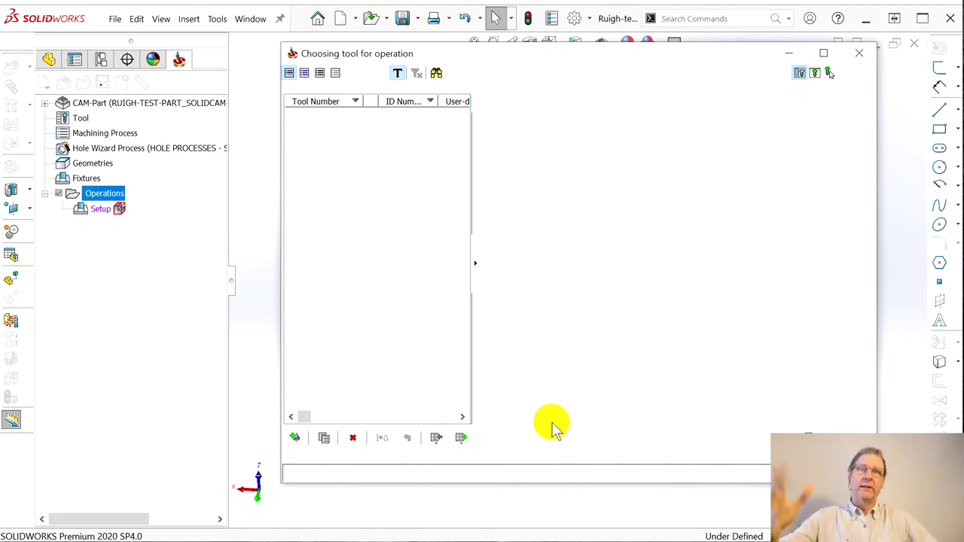
click(294, 438)
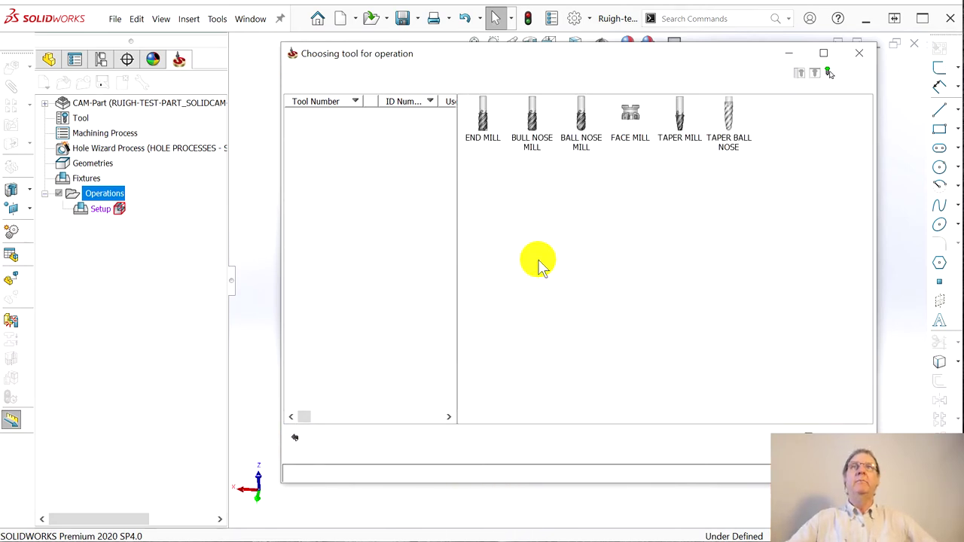
click(481, 134)
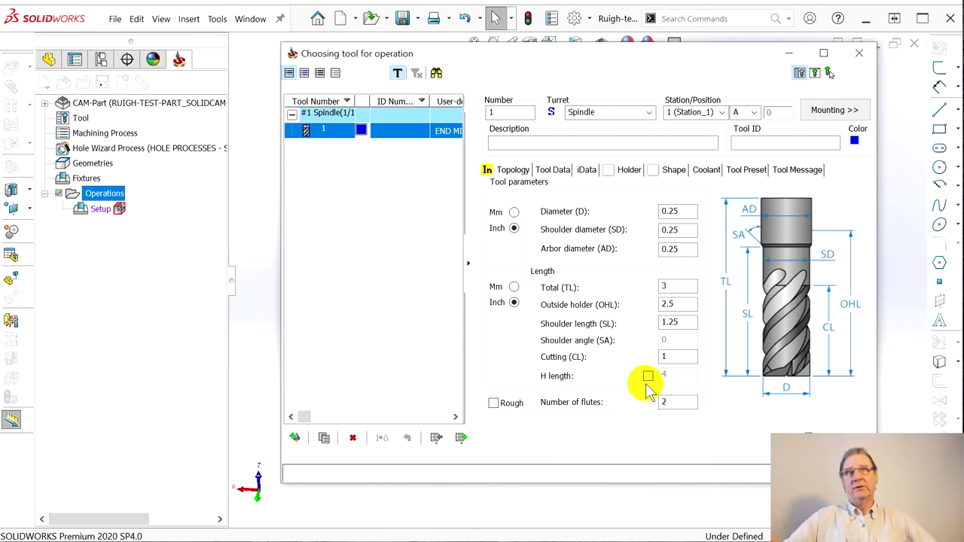
click(678, 322)
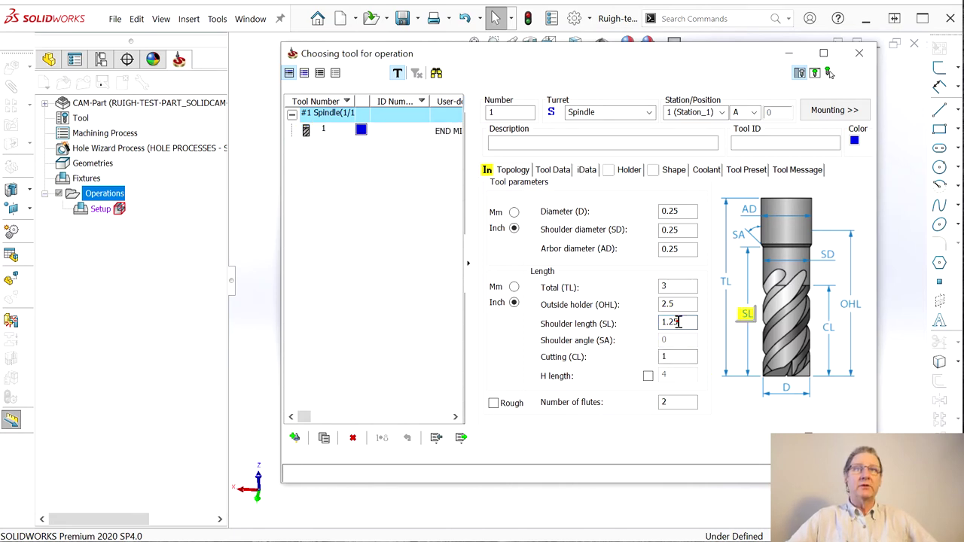
click(667, 284)
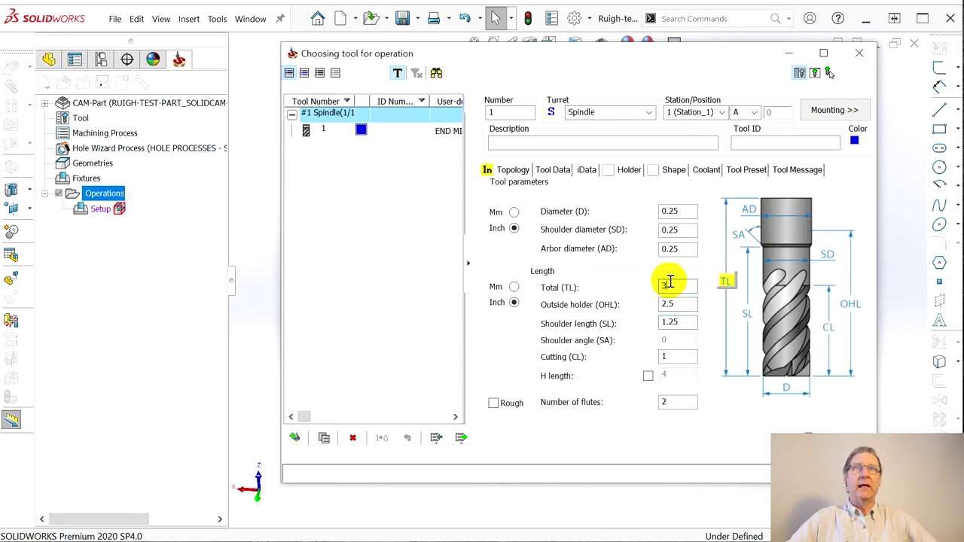
click(667, 356)
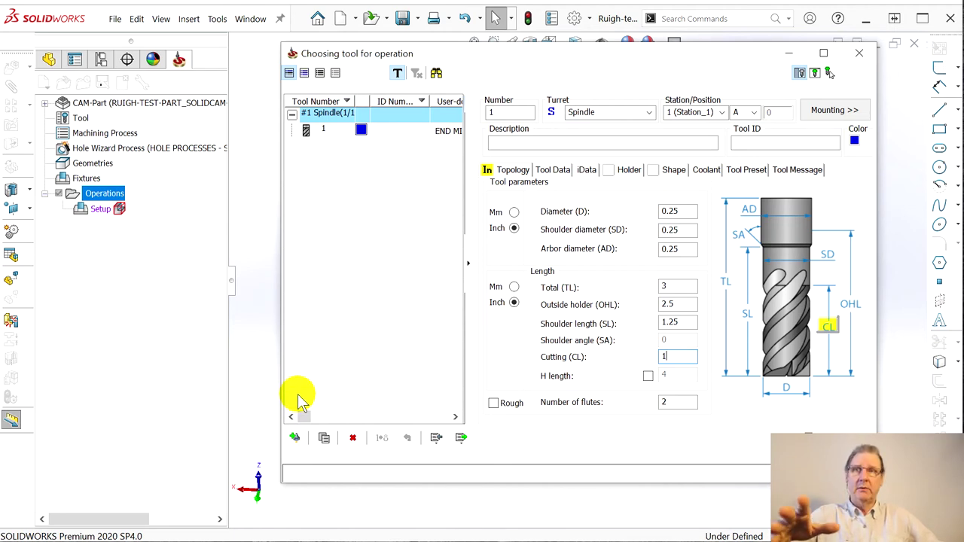
click(353, 440)
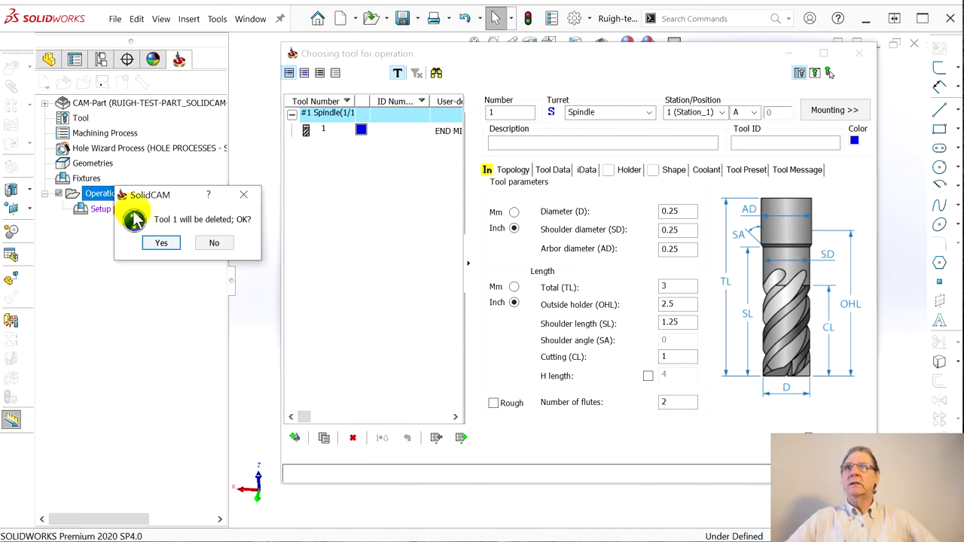
click(160, 243)
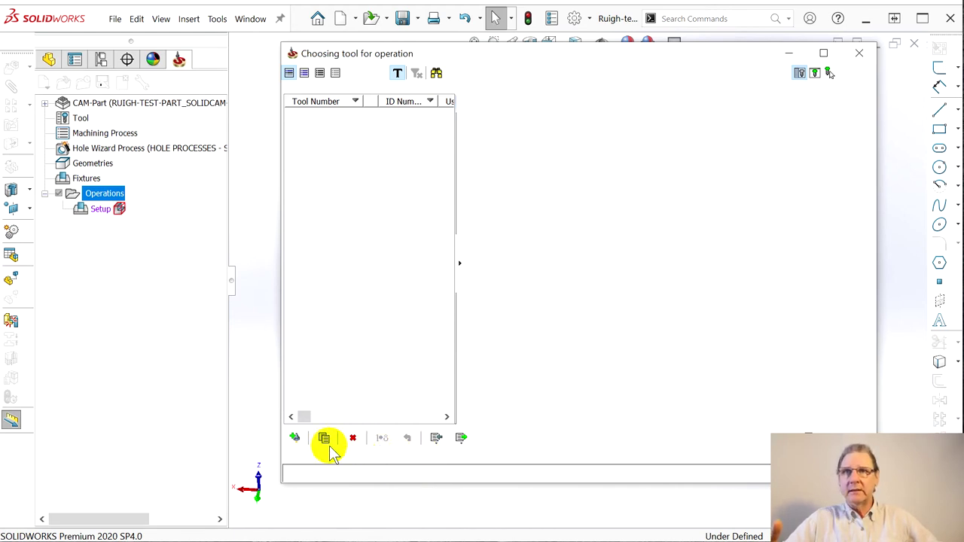
Import from the SOLIDCAM MASTER TOOLS FOR ALUMINUM library and select tool 25, the 1/4 carbide end mill
click(437, 439)
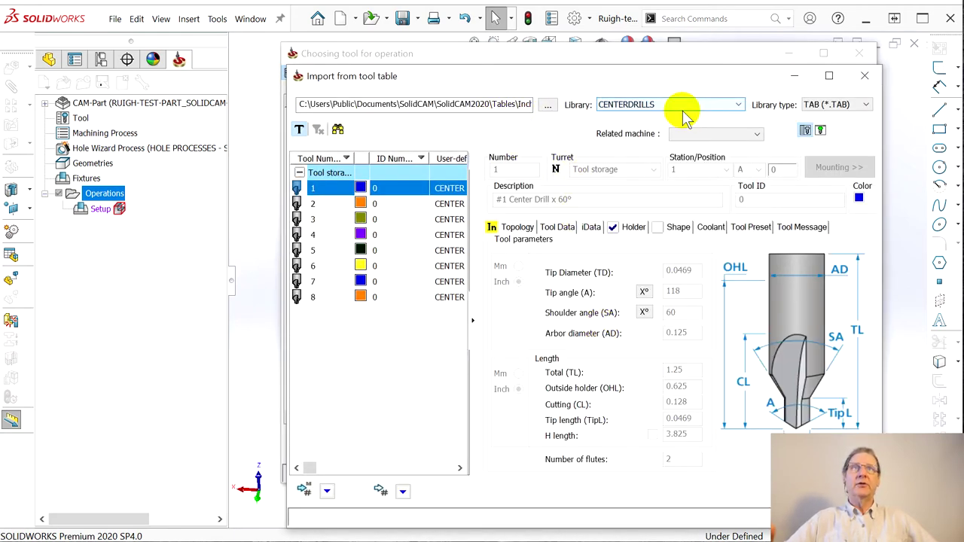
click(738, 103)
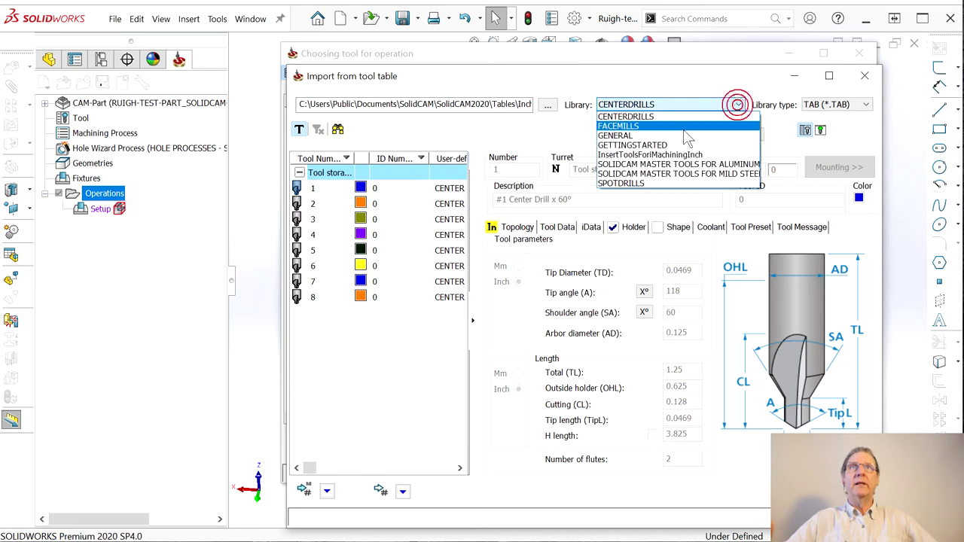
click(657, 165)
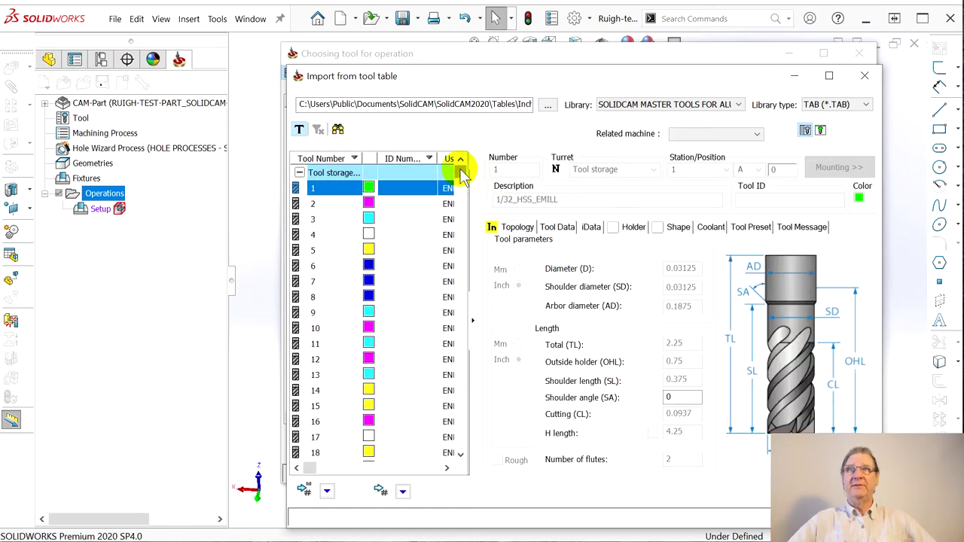
mouse_move(462, 176)
mouse_down()
mouse_move(456, 187)
mouse_move(456, 162)
mouse_up()
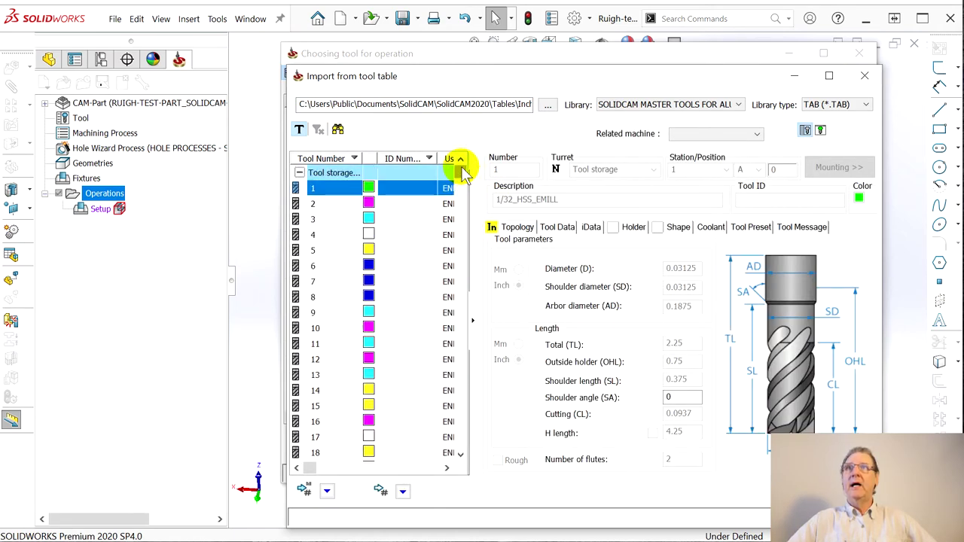
scroll(391, 248, down, 1)
scroll(388, 252, down, 3)
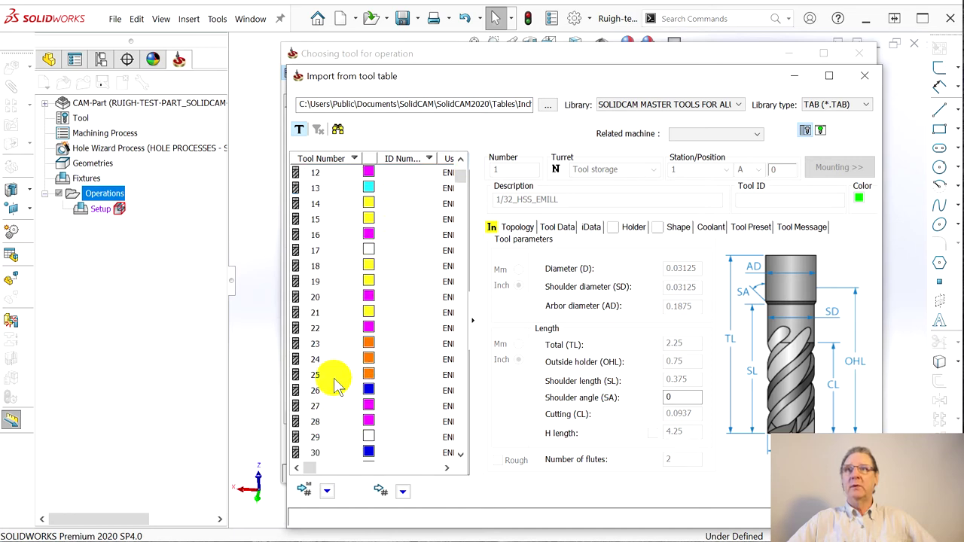
click(332, 377)
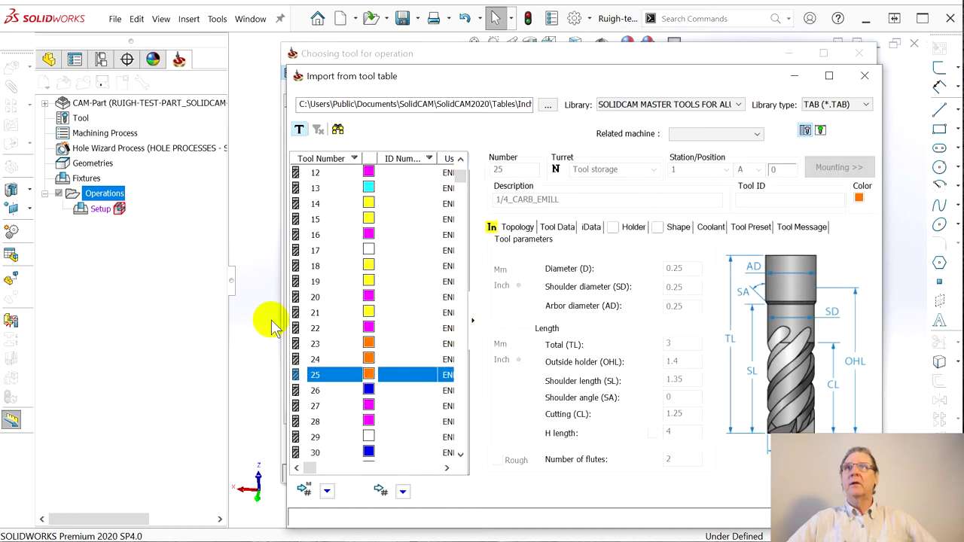
Widen the tool chooser and import windows to reveal more tool columns
drag(280, 317, 268, 314)
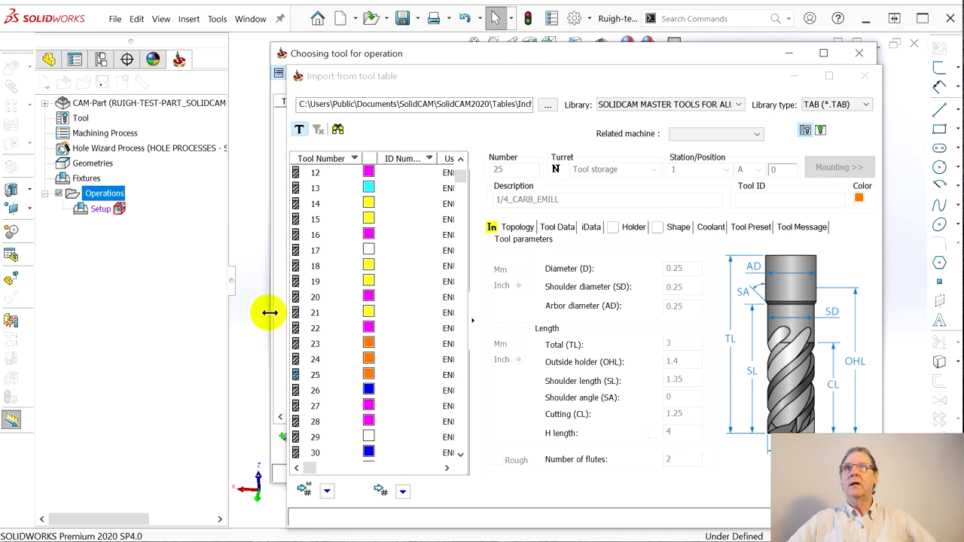
click(286, 92)
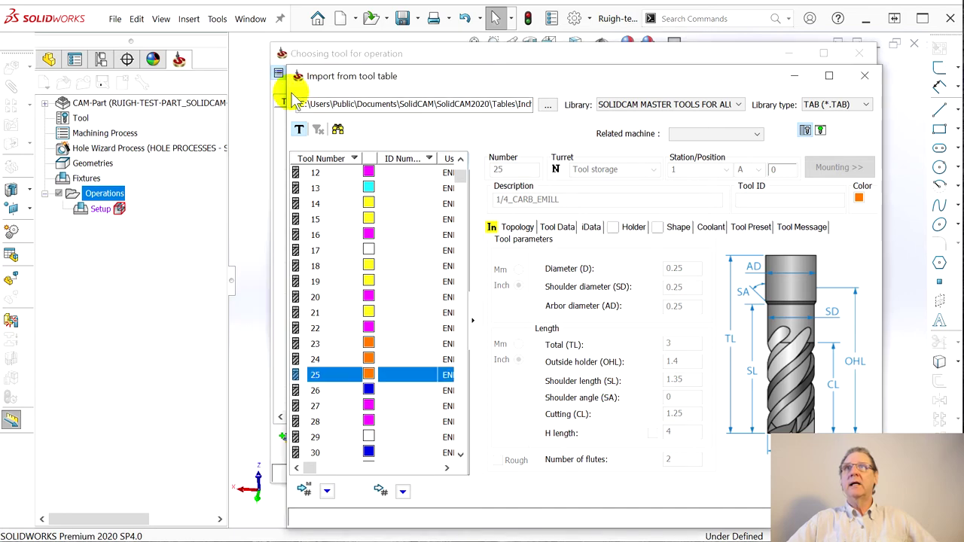
drag(140, 92, 49, 98)
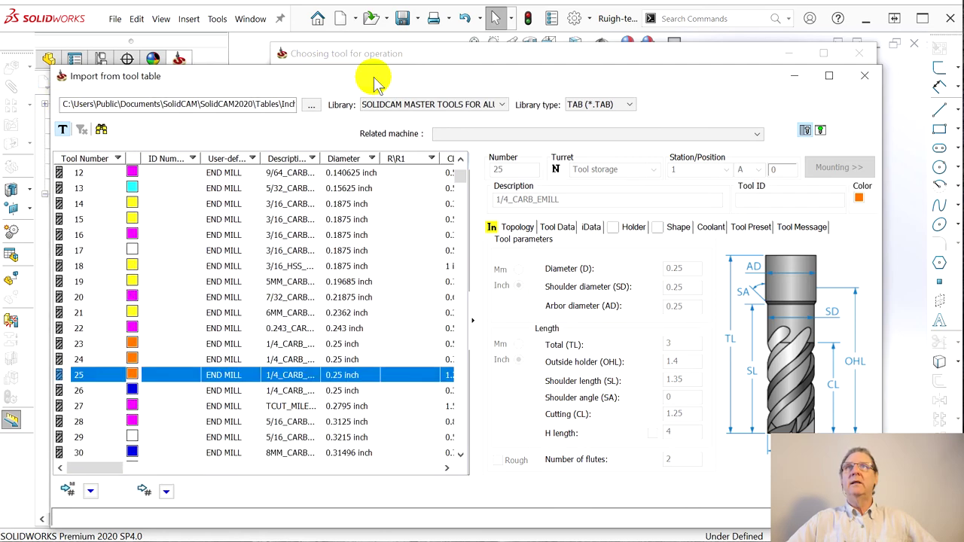
Set the tool-table import numbering to 'to next free tool number'
drag(374, 77, 365, 16)
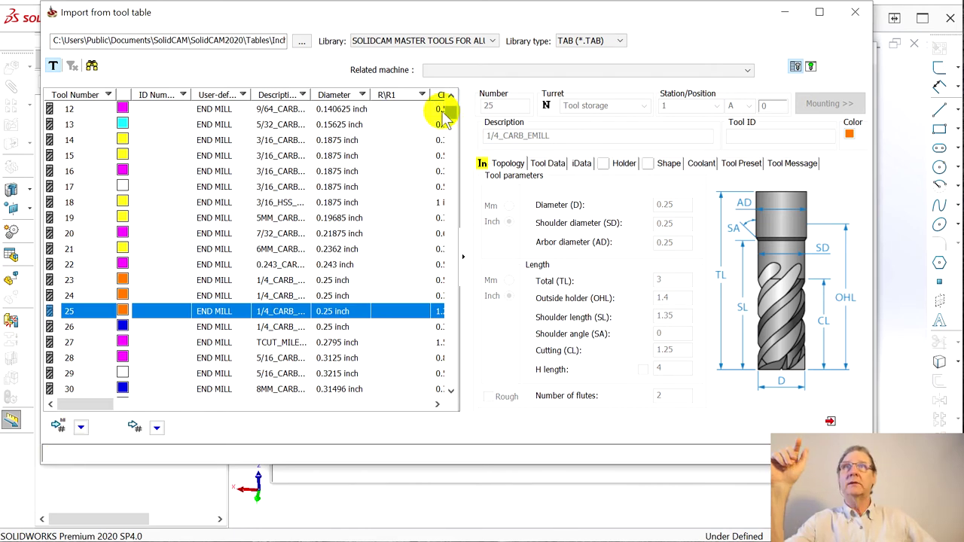
drag(452, 113, 454, 64)
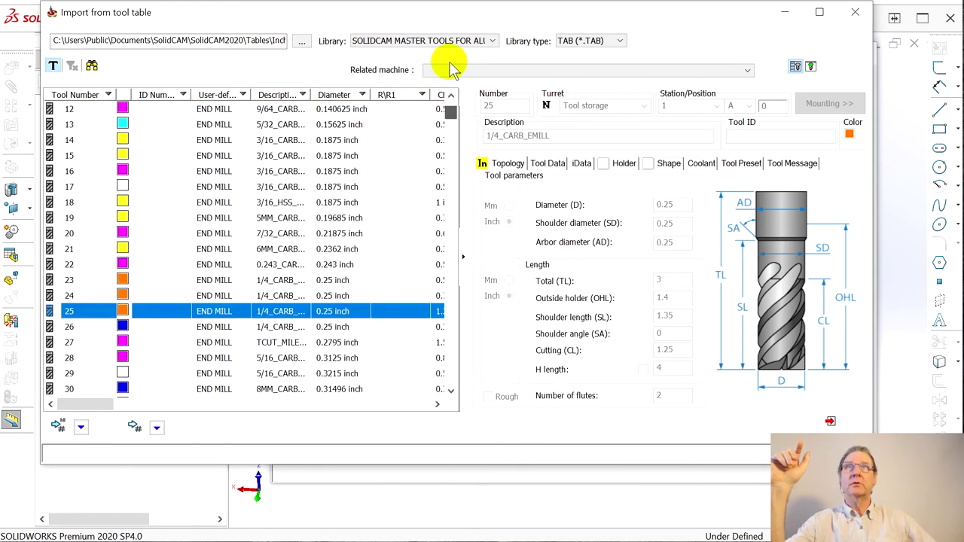
scroll(449, 113, up, 4)
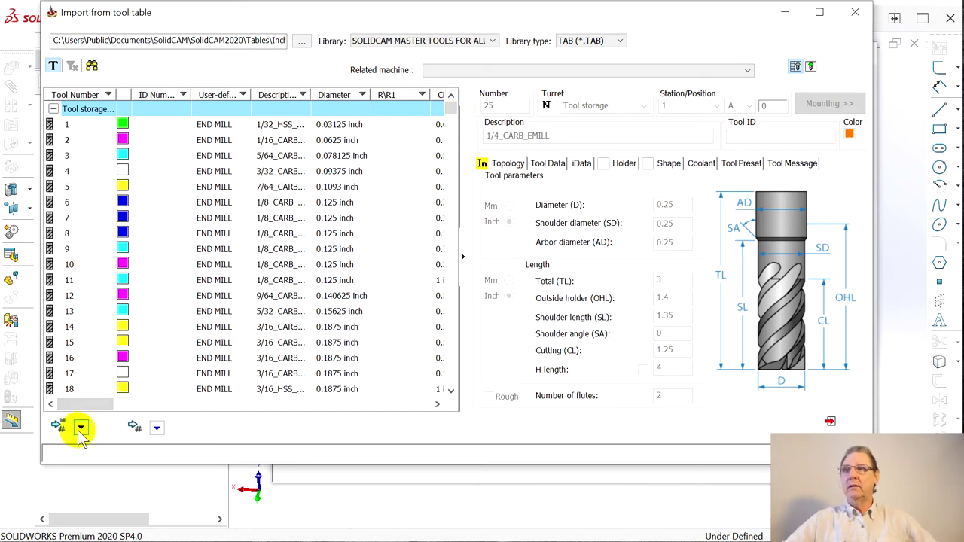
click(80, 429)
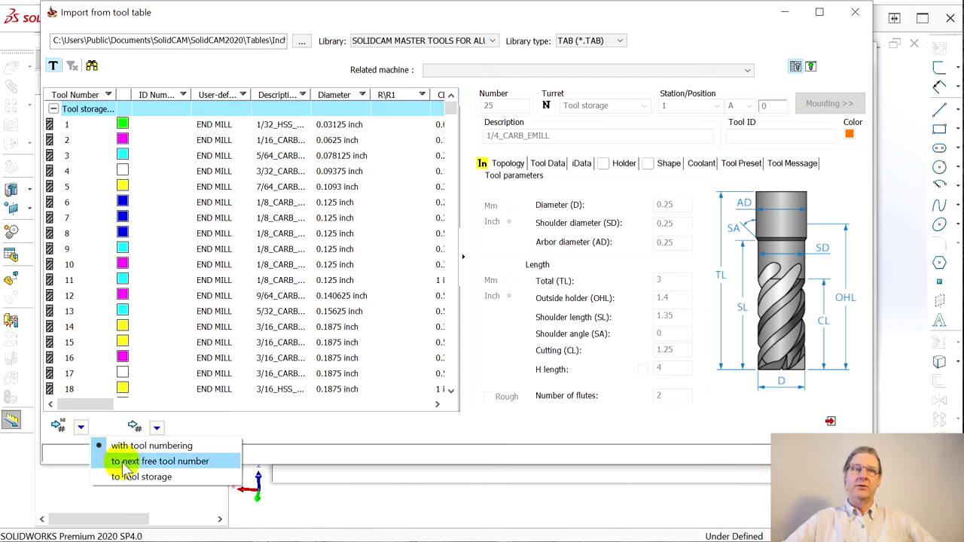
click(183, 415)
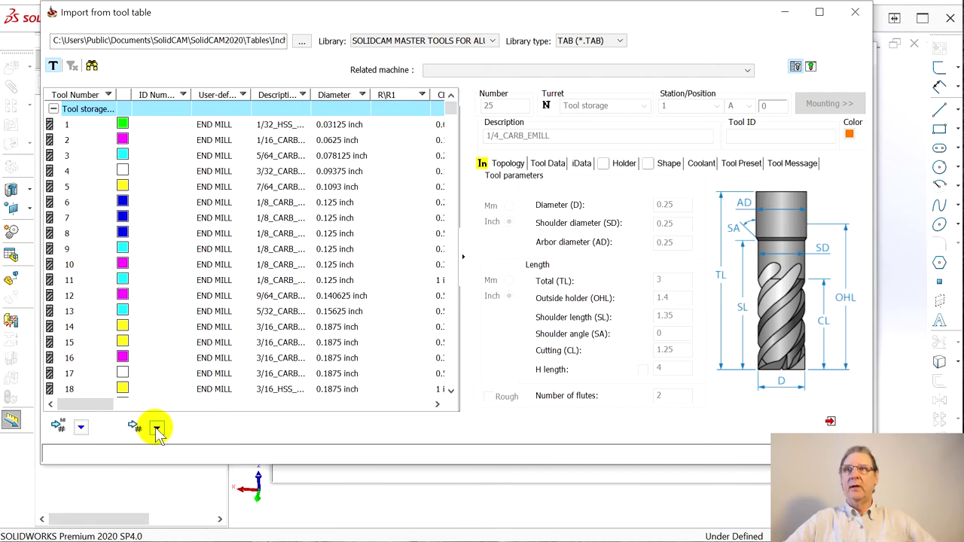
click(156, 428)
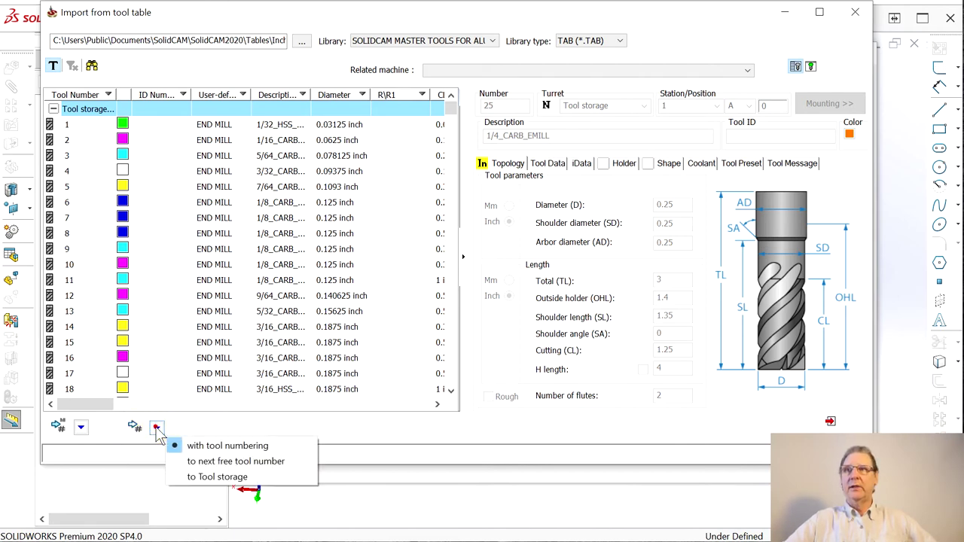
click(198, 464)
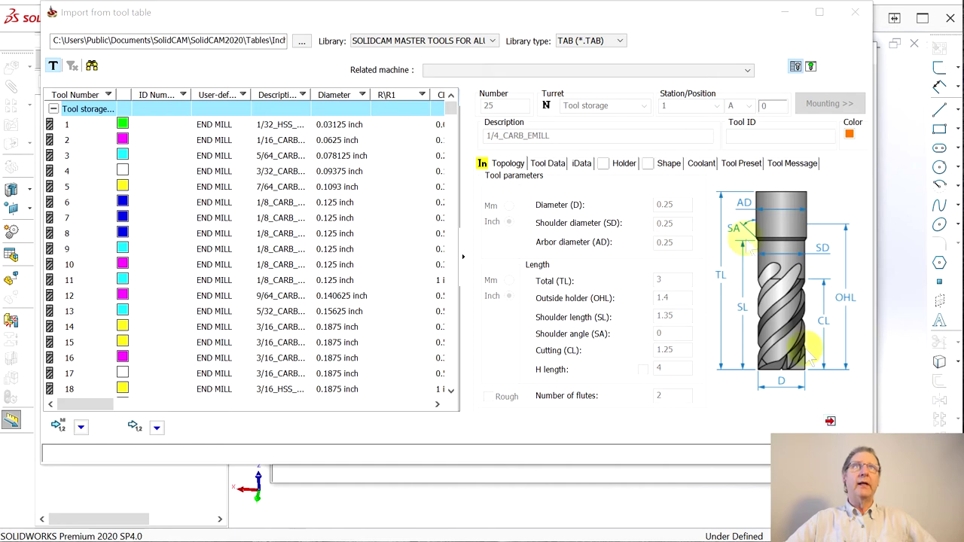
Import the 1/4 carbide end mill, then save and close the tool window
click(829, 422)
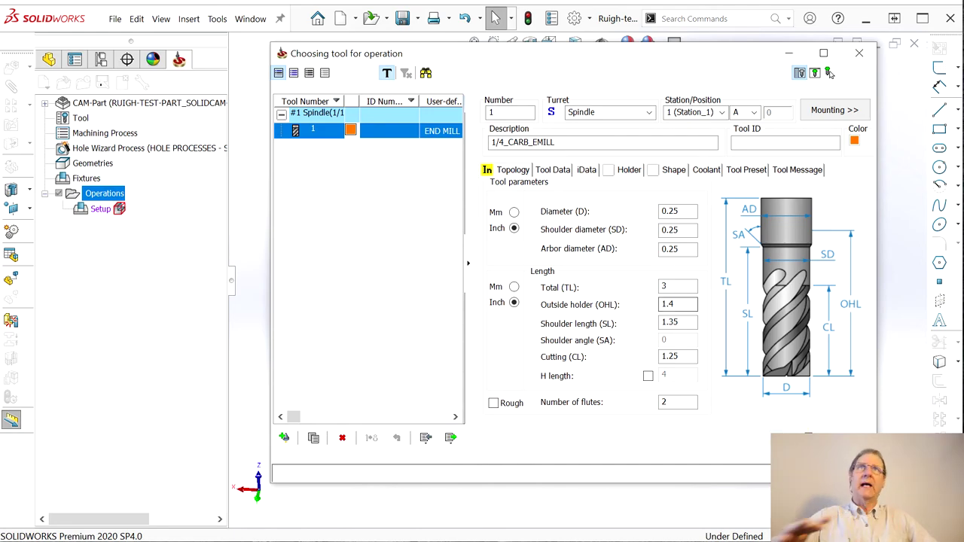
drag(587, 58, 333, 26)
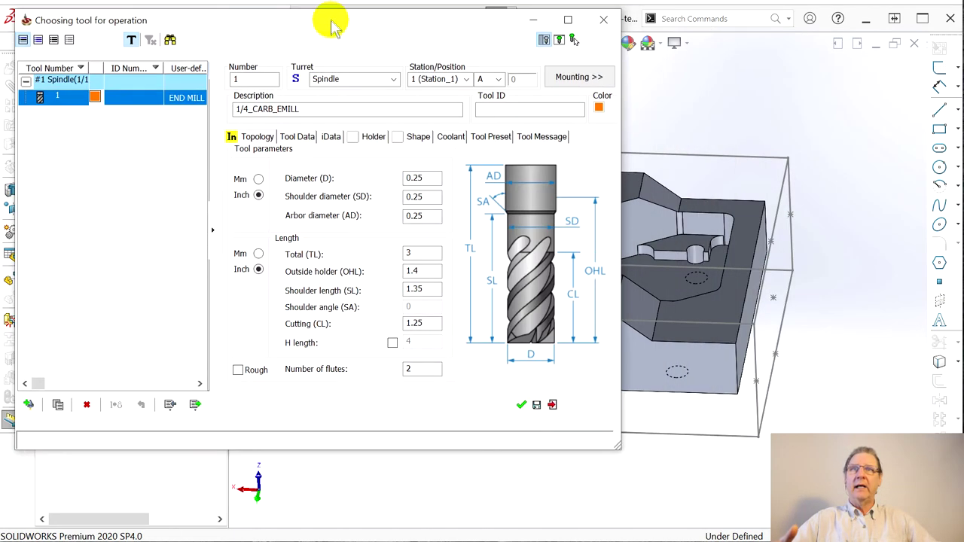
click(537, 407)
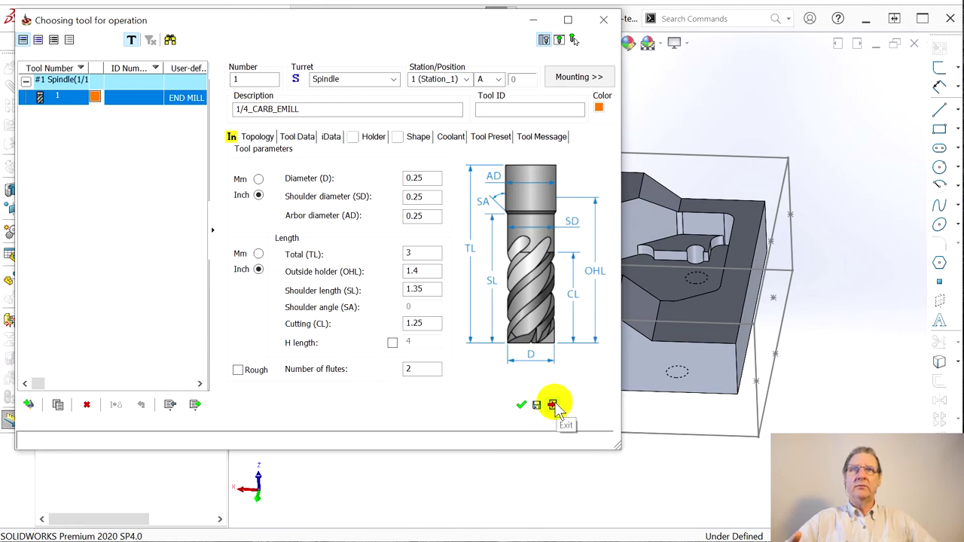
click(553, 406)
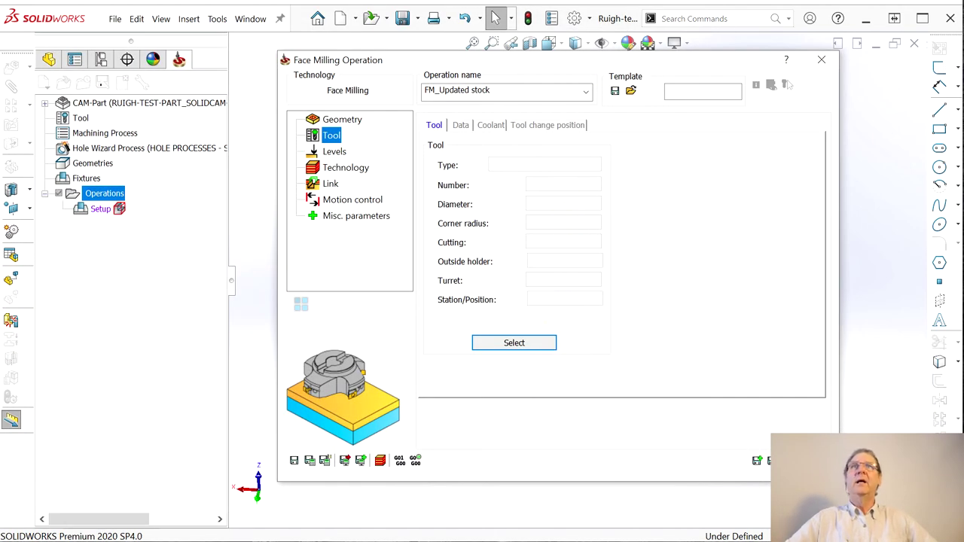
Assign tool 1, the 1/4_CARB_EMILL end mill, to the FM_Updated stock operation
drag(523, 61, 488, 25)
click(297, 104)
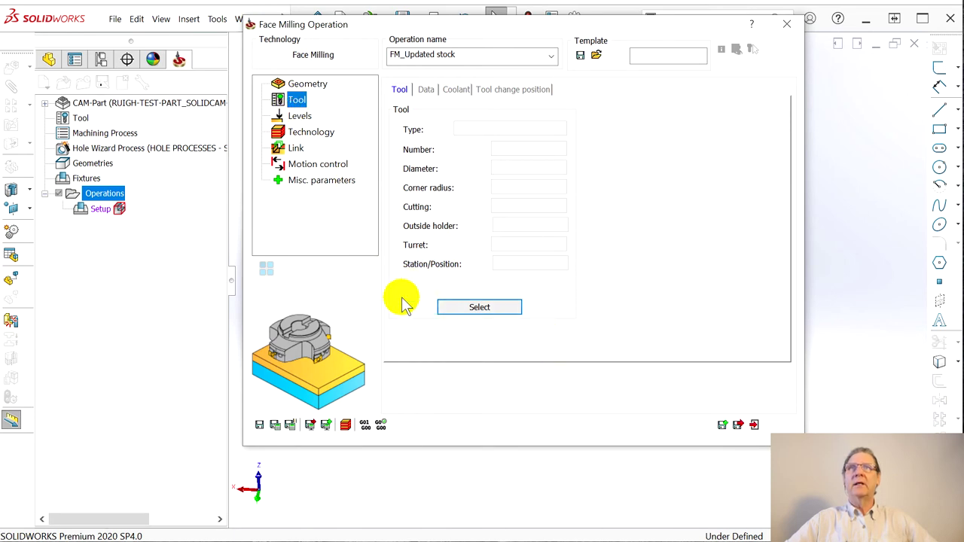
click(471, 305)
click(556, 272)
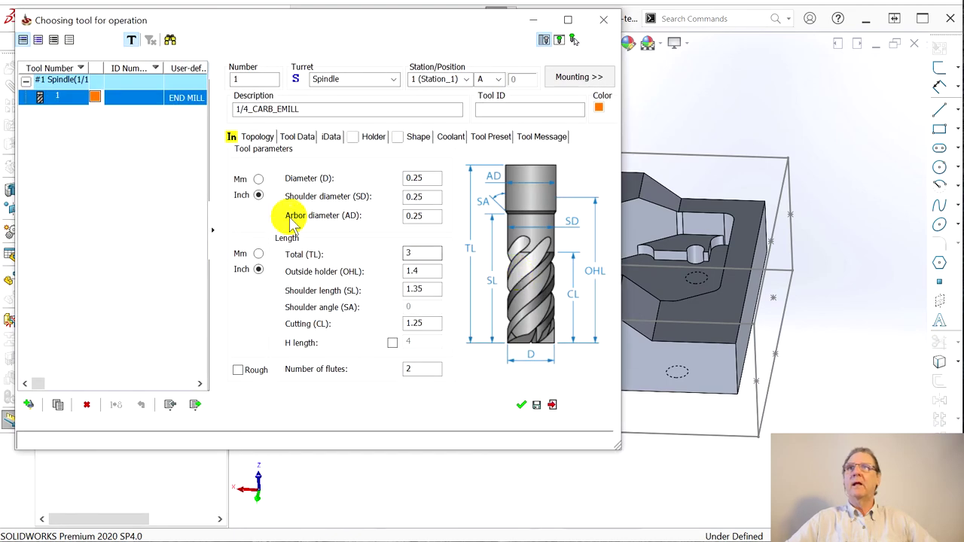
click(146, 104)
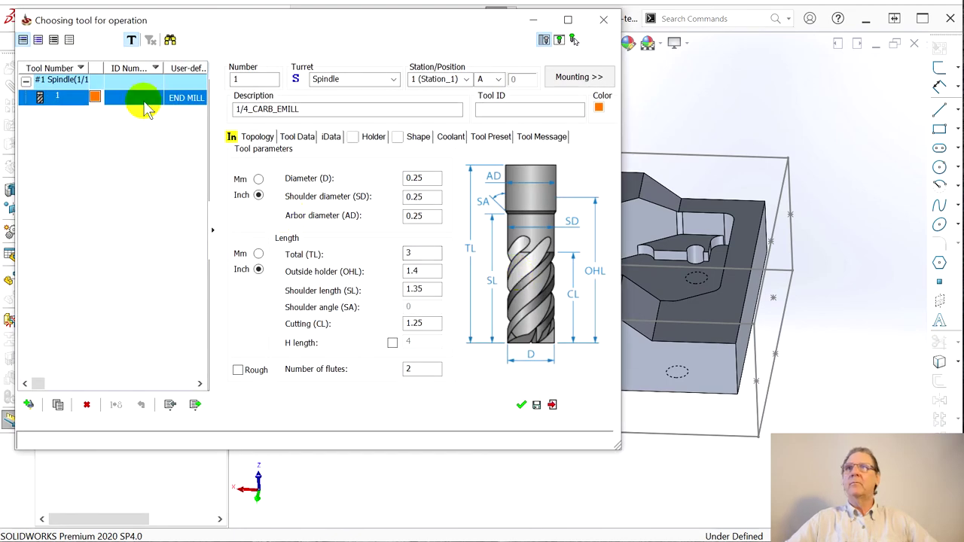
click(521, 405)
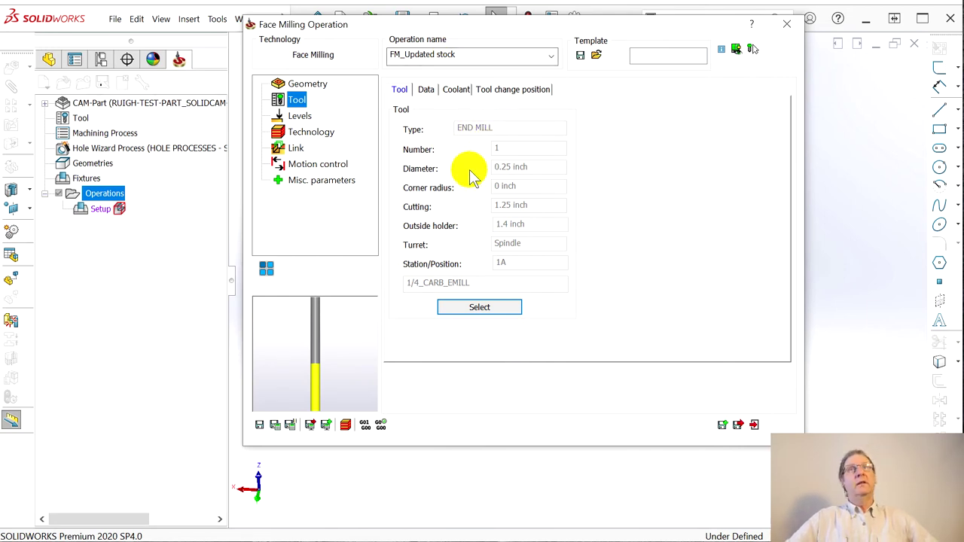
Review the Levels page: clearance 0.9, upper level 0, face depth 0.1, step down 0.1
click(298, 117)
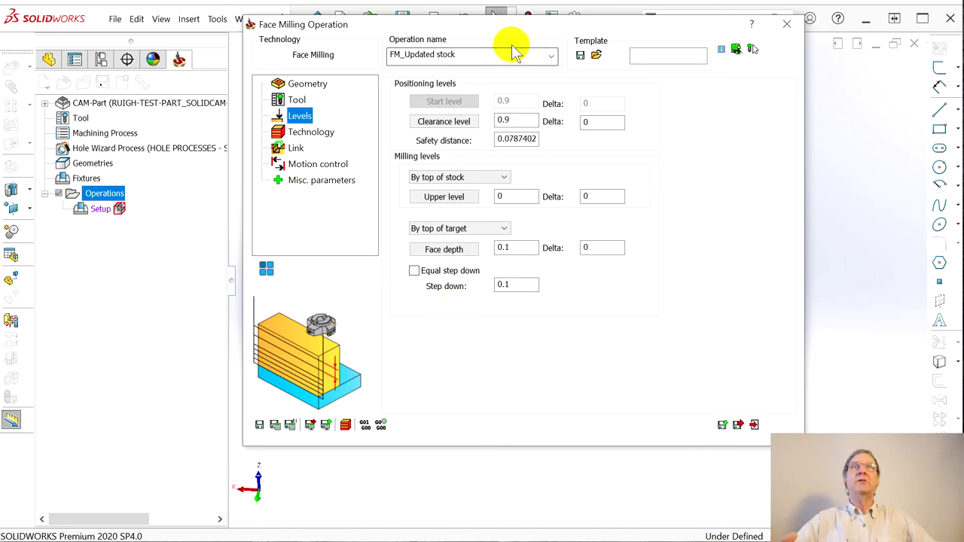
drag(525, 32, 585, 17)
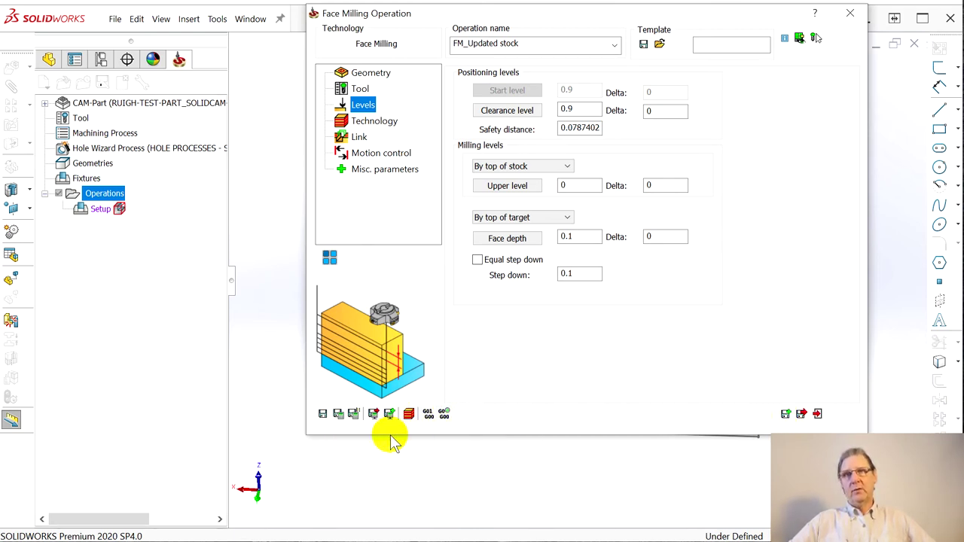
Save and calculate the face-milling toolpath, accepting the upper level above CoordSys warning
drag(608, 11, 963, 25)
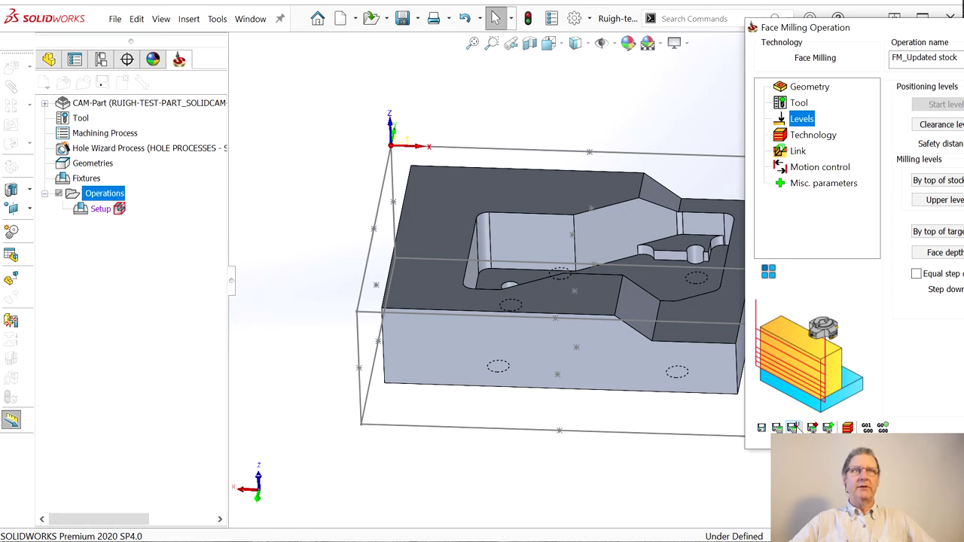
click(793, 427)
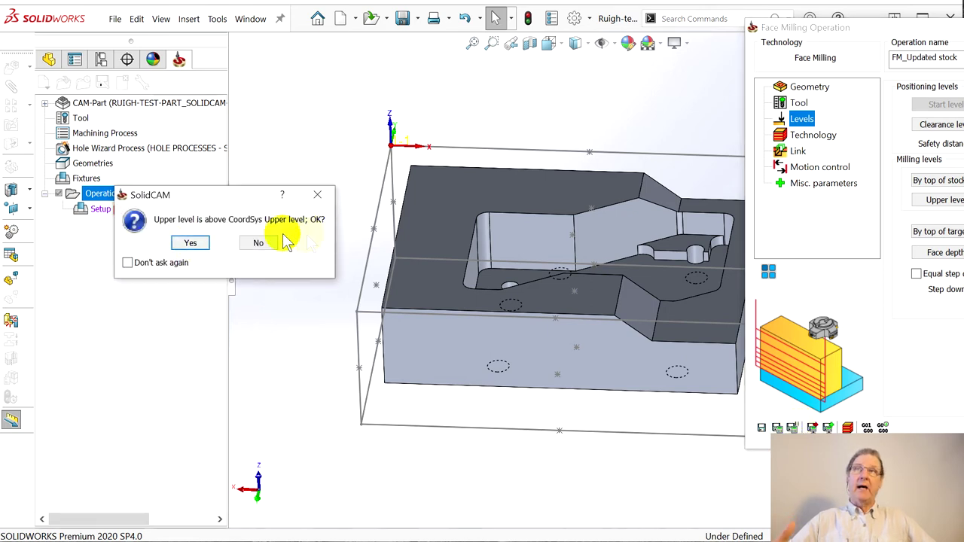
drag(175, 199, 533, 178)
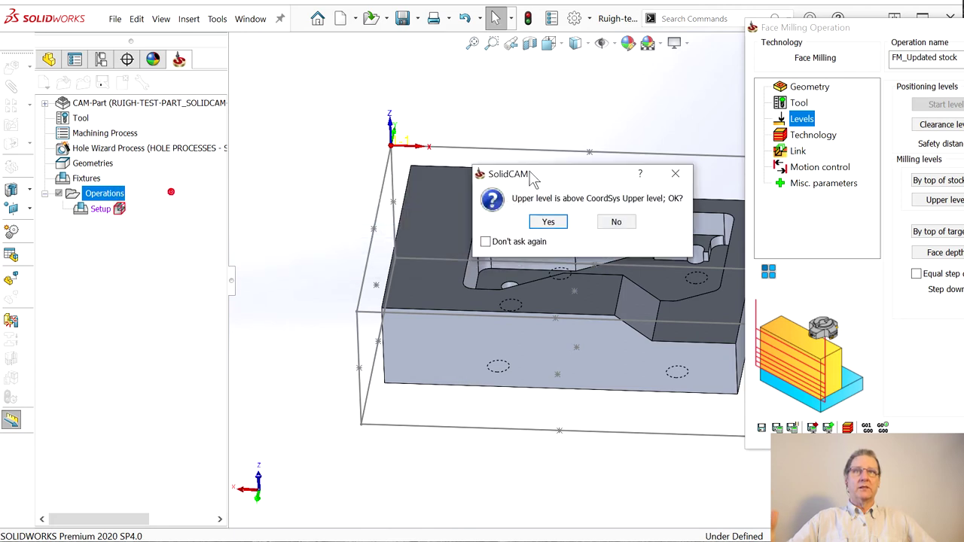
click(539, 223)
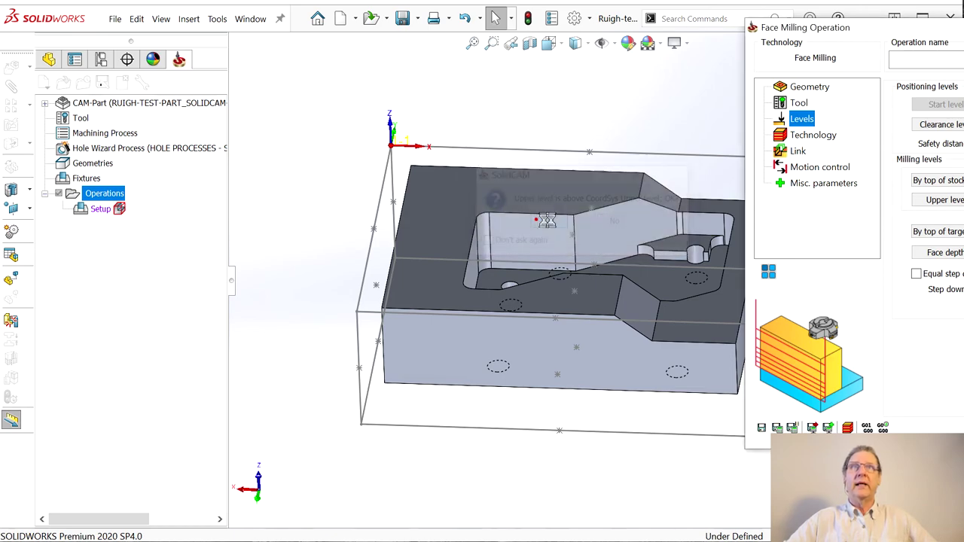
middle_drag(488, 366, 898, 260)
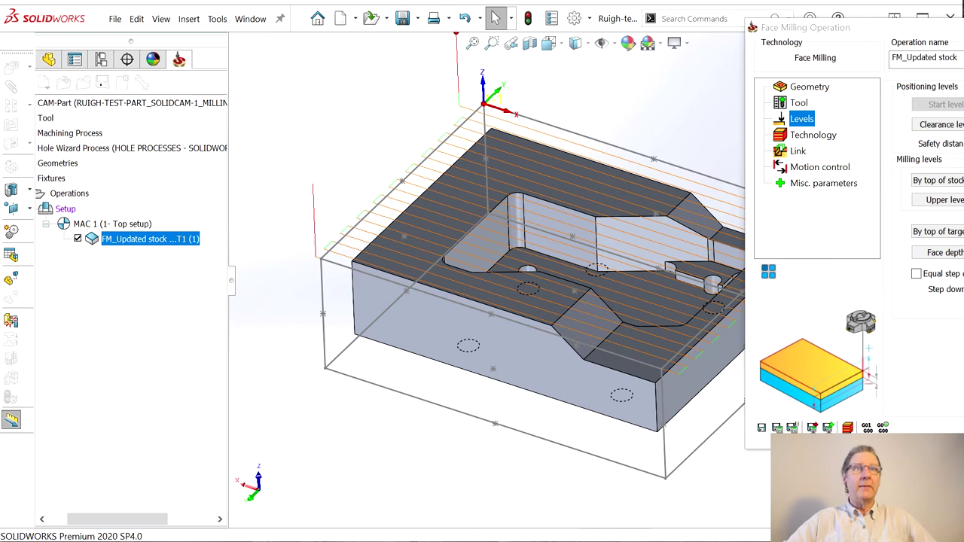
click(847, 427)
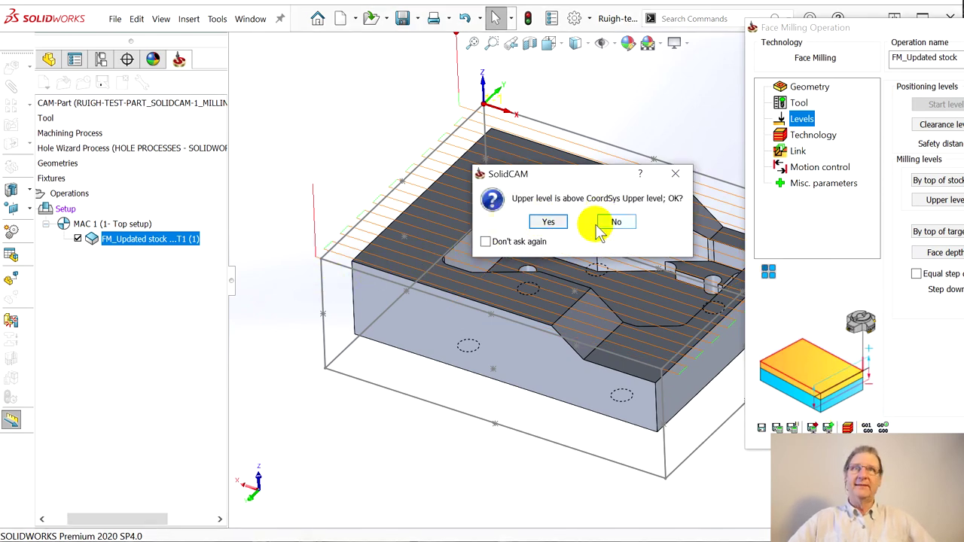
Accept the warning, run the SolidVerify simulation at slow speed, then close it
click(549, 222)
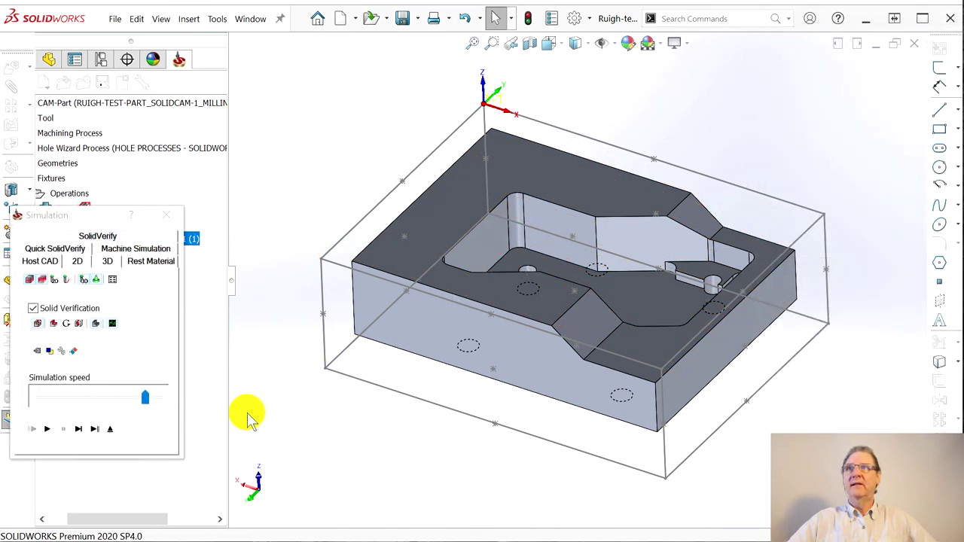
click(47, 430)
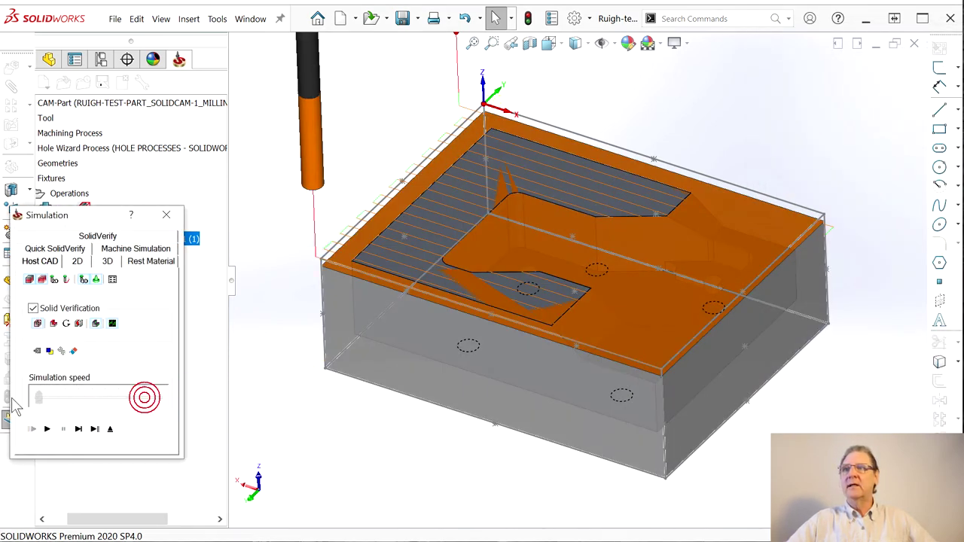
click(46, 429)
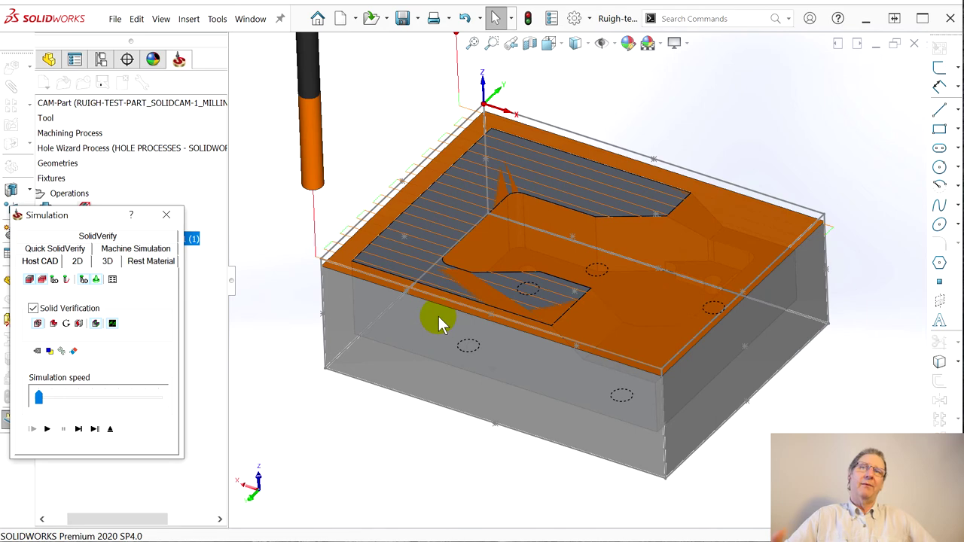
mouse_move(424, 338)
middle_down()
mouse_move(430, 292)
mouse_move(424, 323)
middle_up()
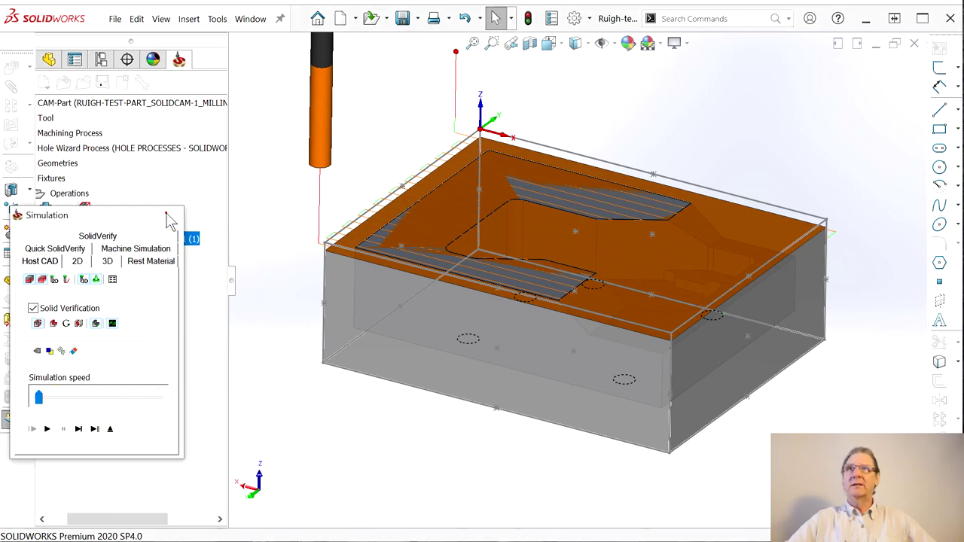
click(168, 217)
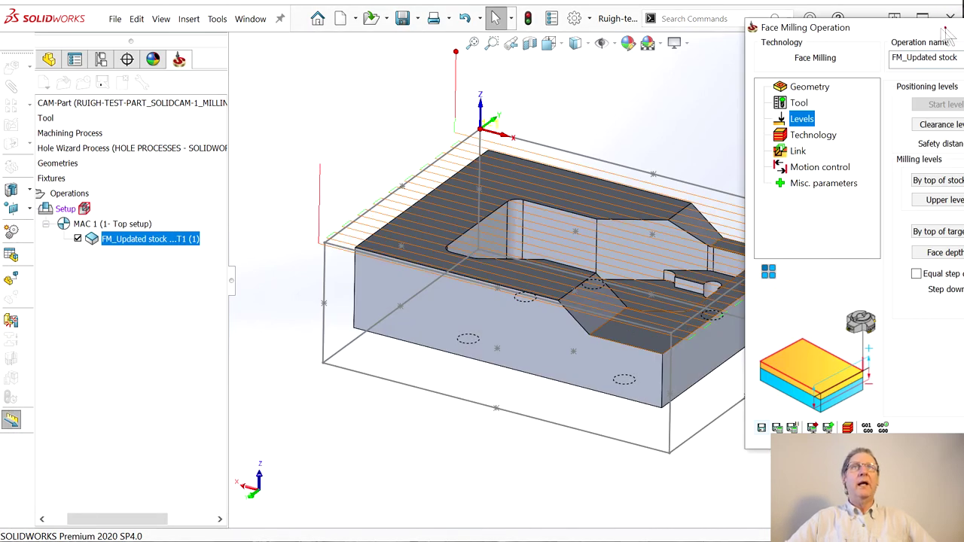
Save and close the face-milling operation, accepting the upper level warning
drag(945, 30, 319, 24)
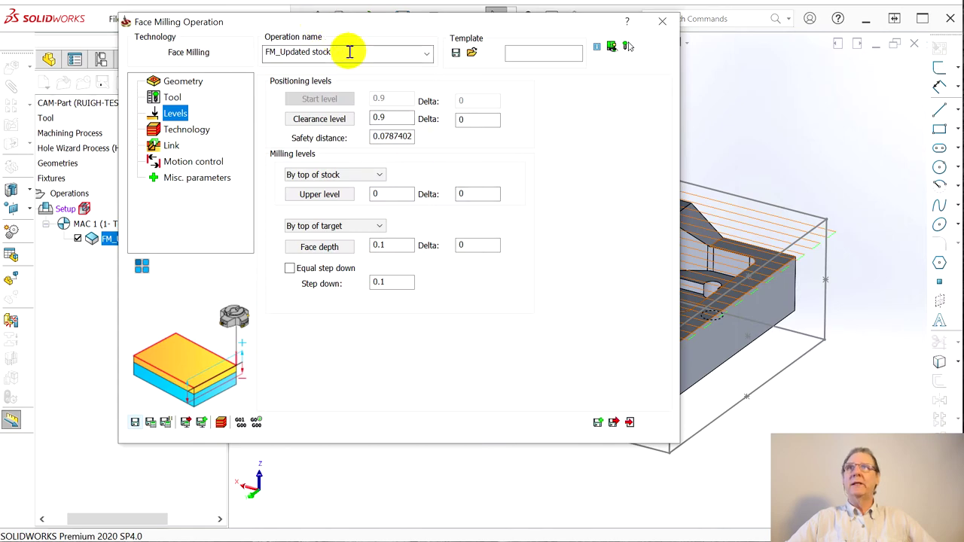
drag(324, 23, 209, 16)
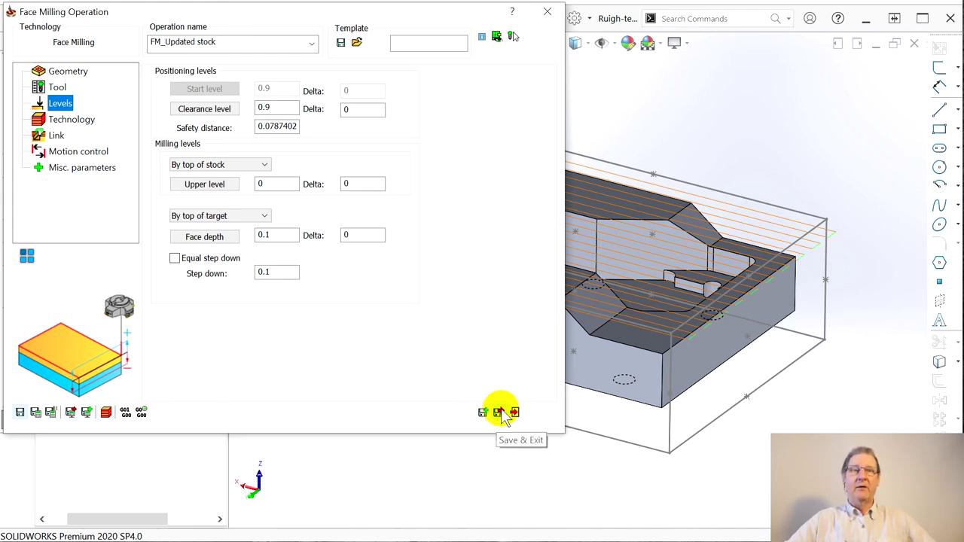
click(503, 416)
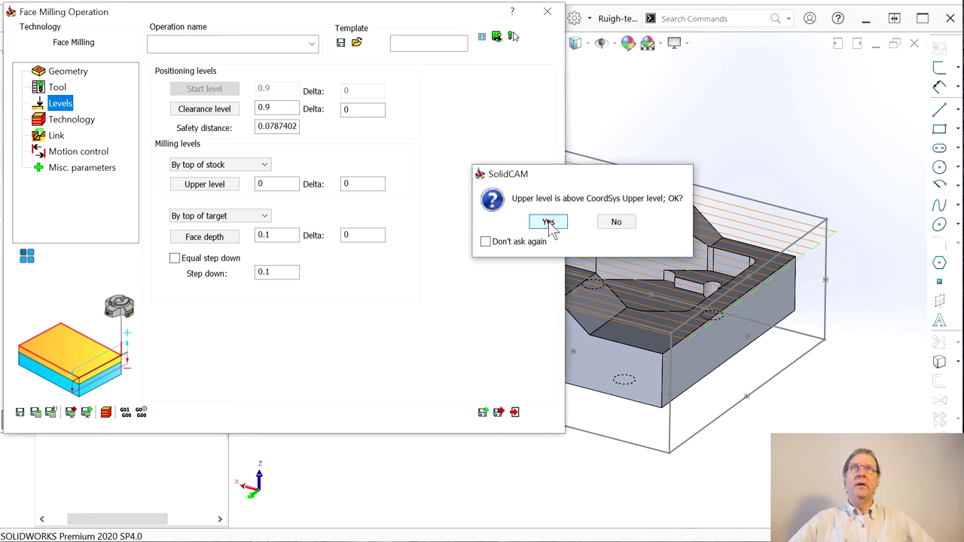
click(549, 223)
middle_drag(323, 362, 329, 352)
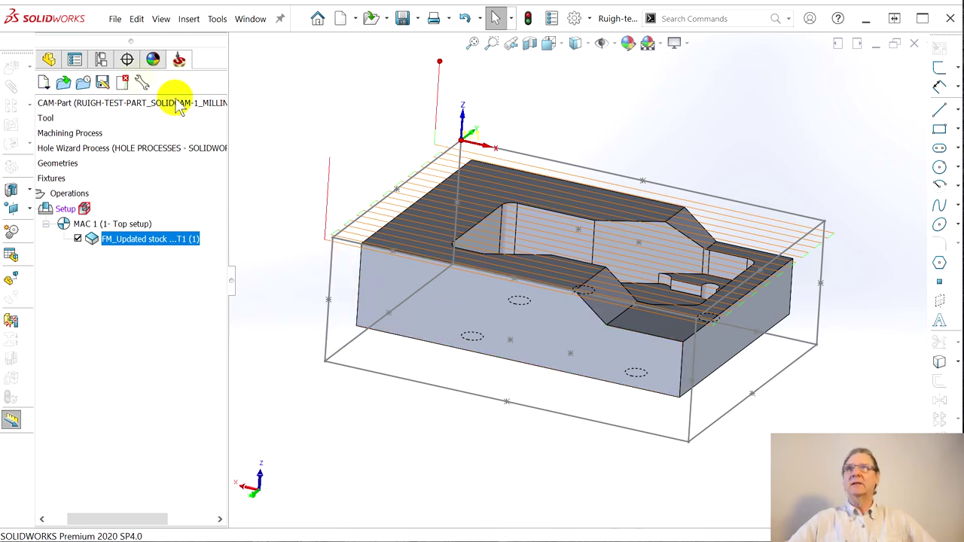
Hide the stock box, then select the FM_Updated stock operation in the CAM tree
click(47, 60)
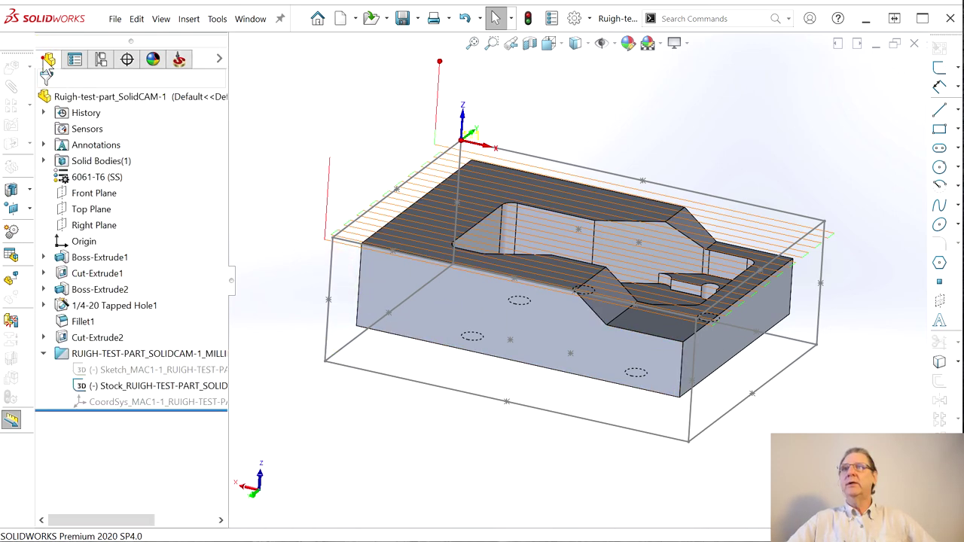
click(104, 388)
right_click(104, 388)
click(110, 255)
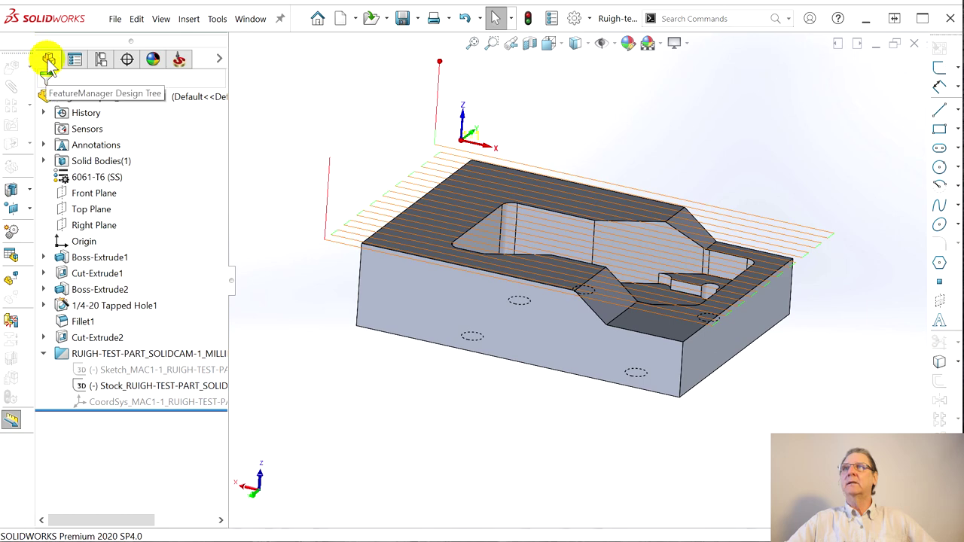
click(178, 59)
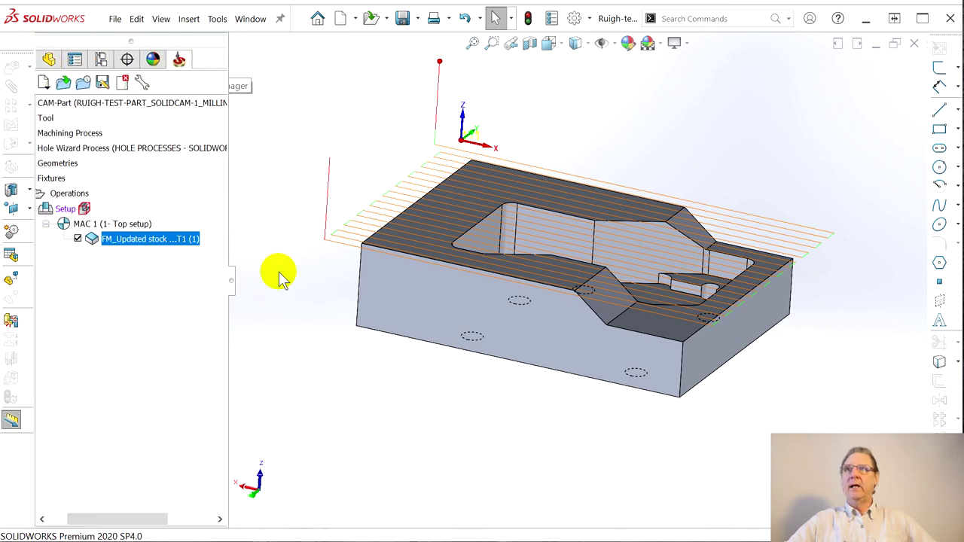
click(150, 239)
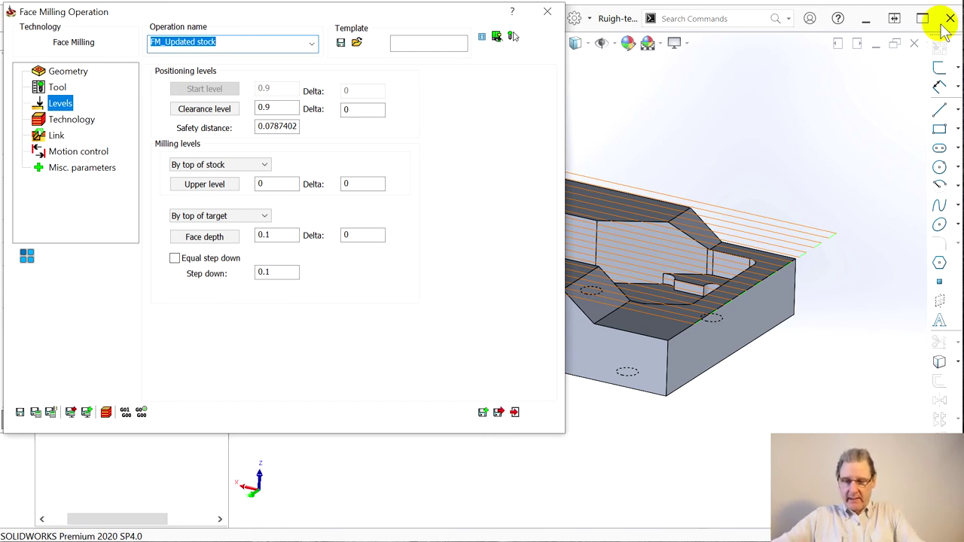
Rename the operation to 'Face top' and recalculate its toolpath, accepting the upper-level warning
text(fa)
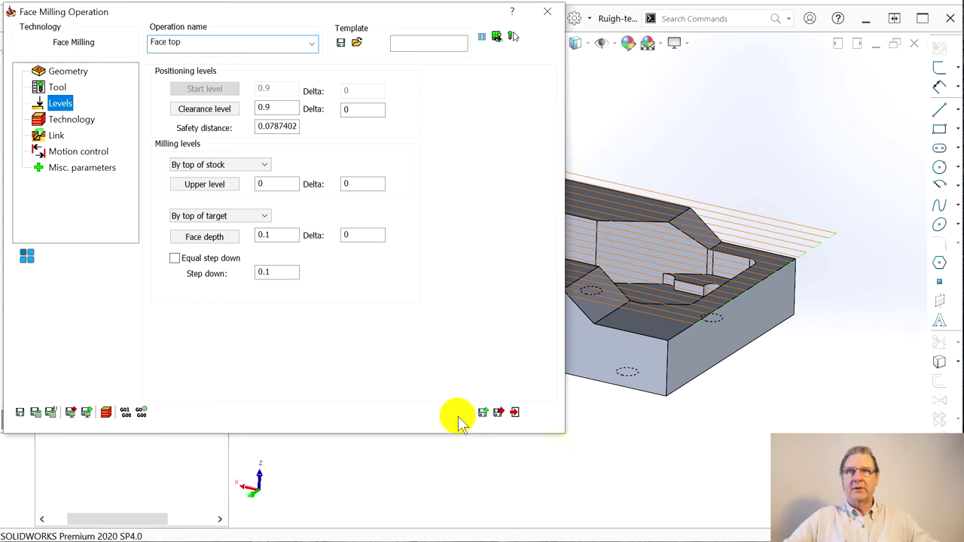
click(502, 414)
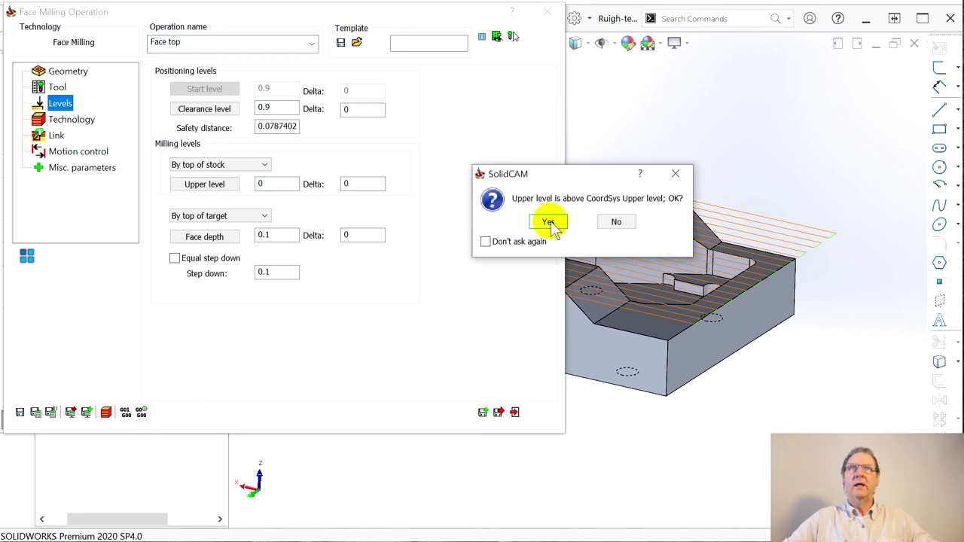
click(548, 223)
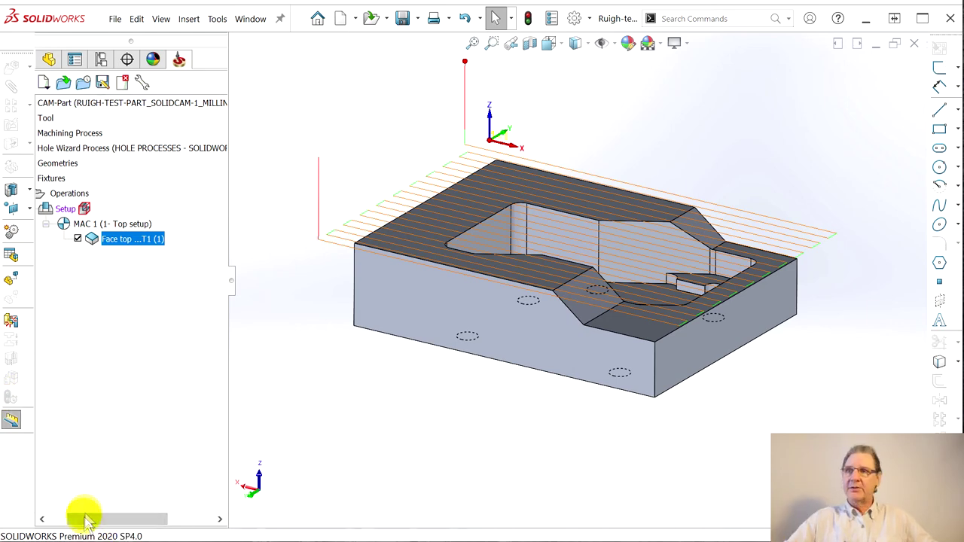
Widen the SolidCAM Manager panel and expand CAM-Part to list its components
drag(85, 519, 84, 517)
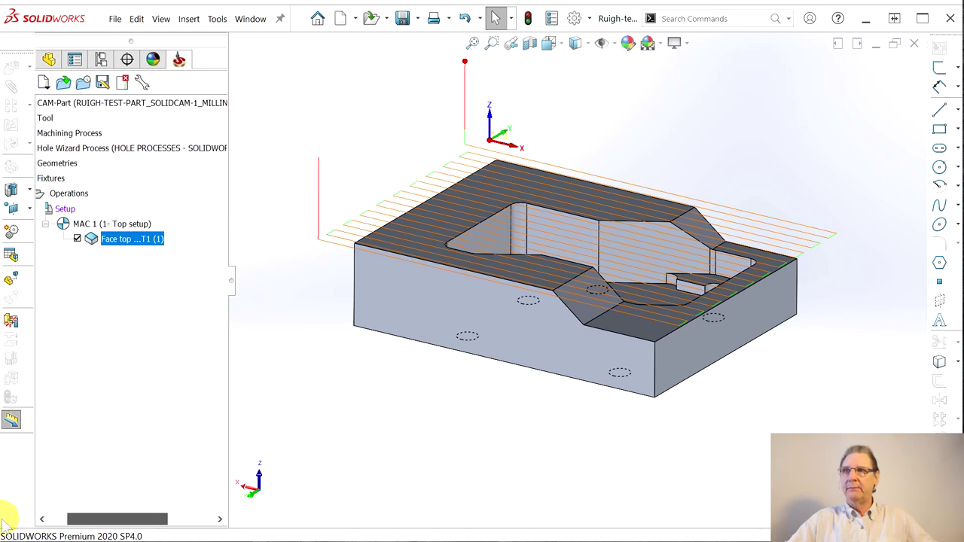
drag(5, 523, 232, 521)
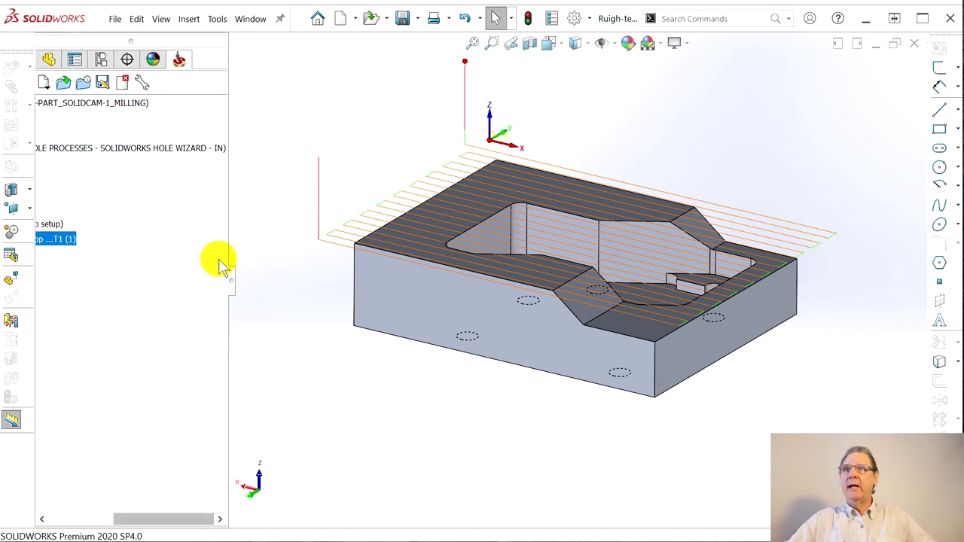
mouse_move(230, 273)
mouse_down()
mouse_move(369, 279)
mouse_move(226, 281)
mouse_move(229, 290)
mouse_up()
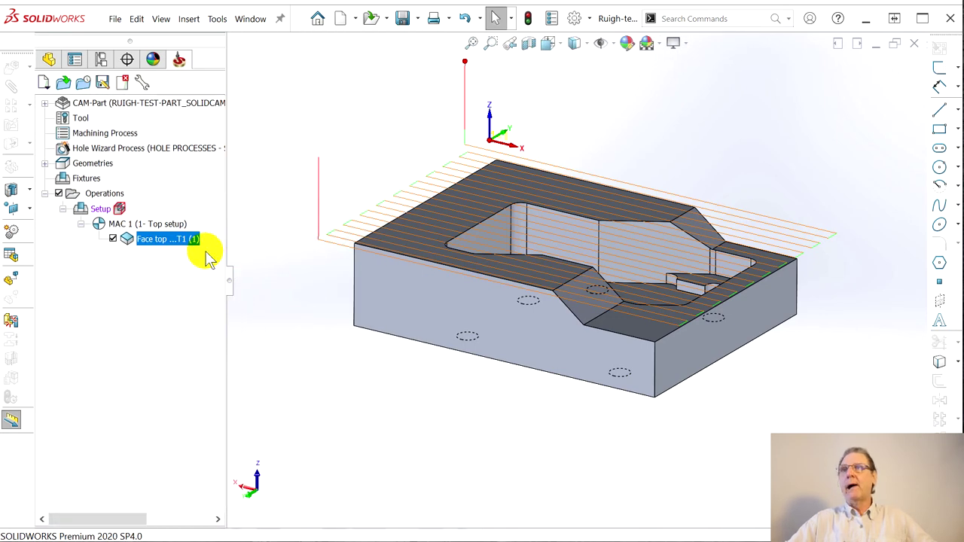
click(45, 103)
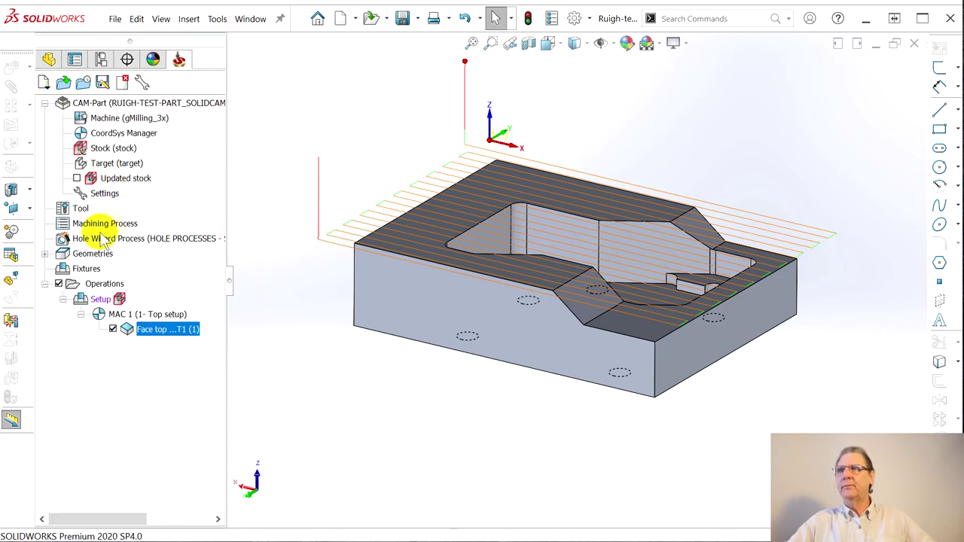
click(45, 254)
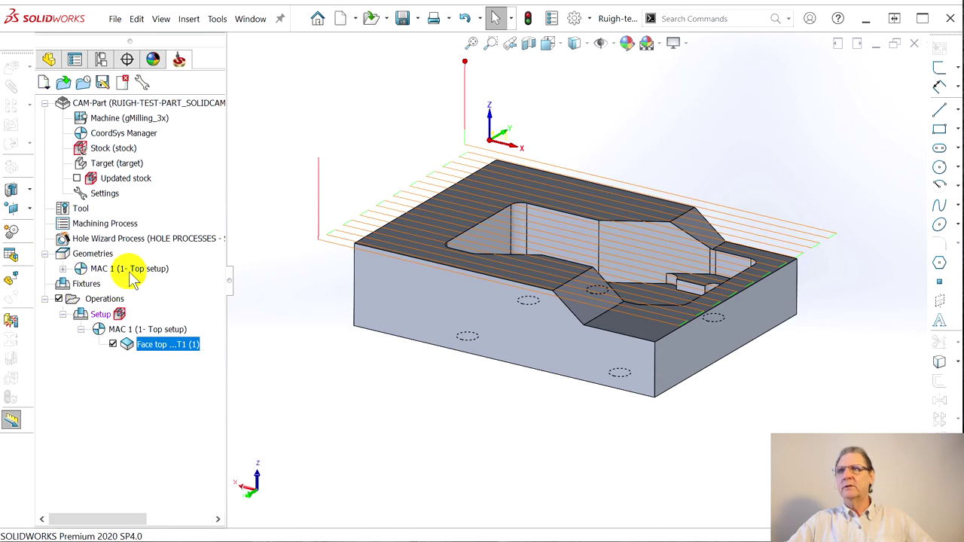
click(45, 254)
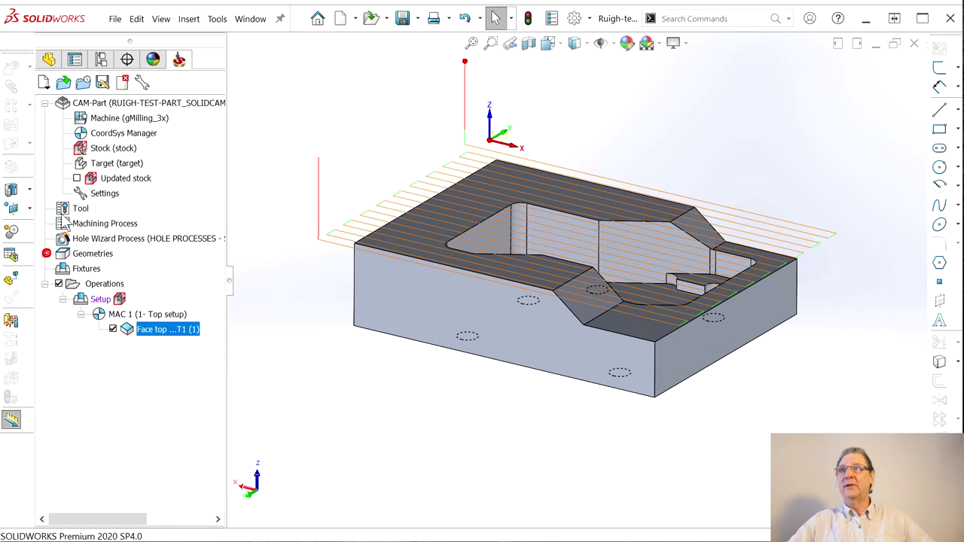
Open and confirm the CoordSys Manager, then bring up the Face top operation's context menu
double_click(119, 132)
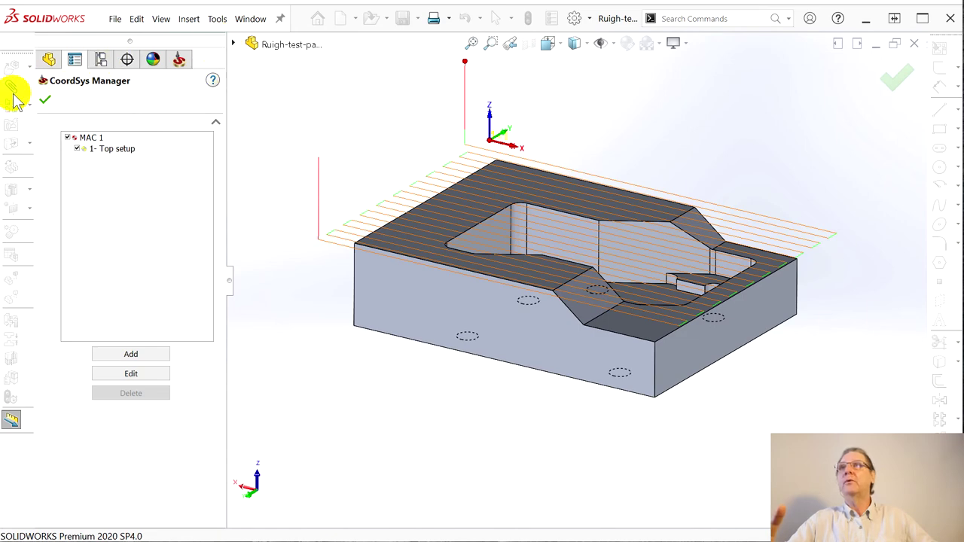
click(45, 99)
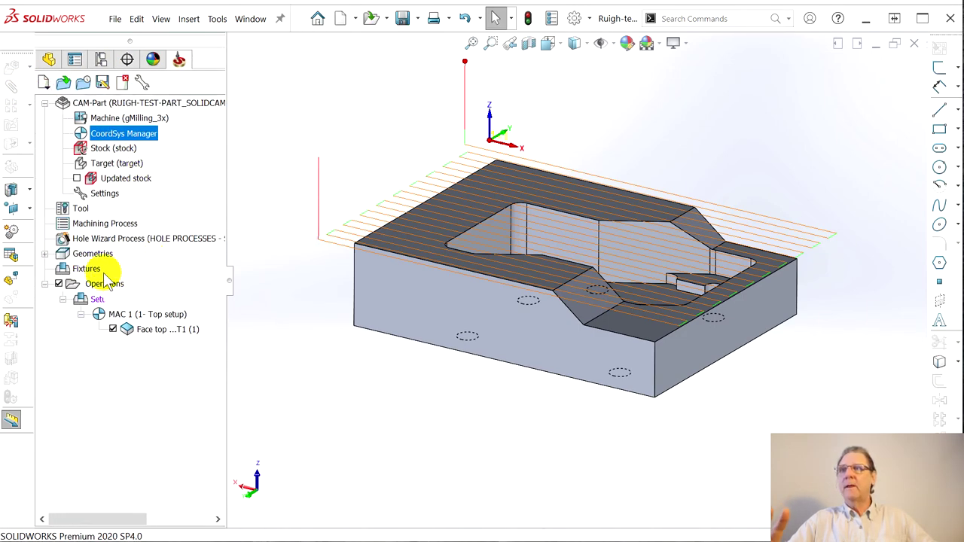
right_click(127, 335)
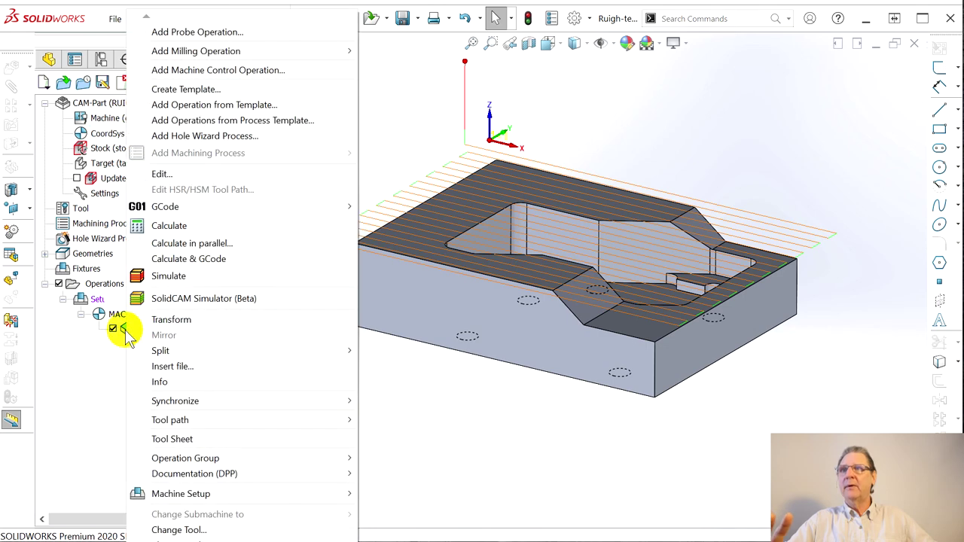
Launch the SolidCAM Simulator (Beta) for the Face top operation
click(169, 301)
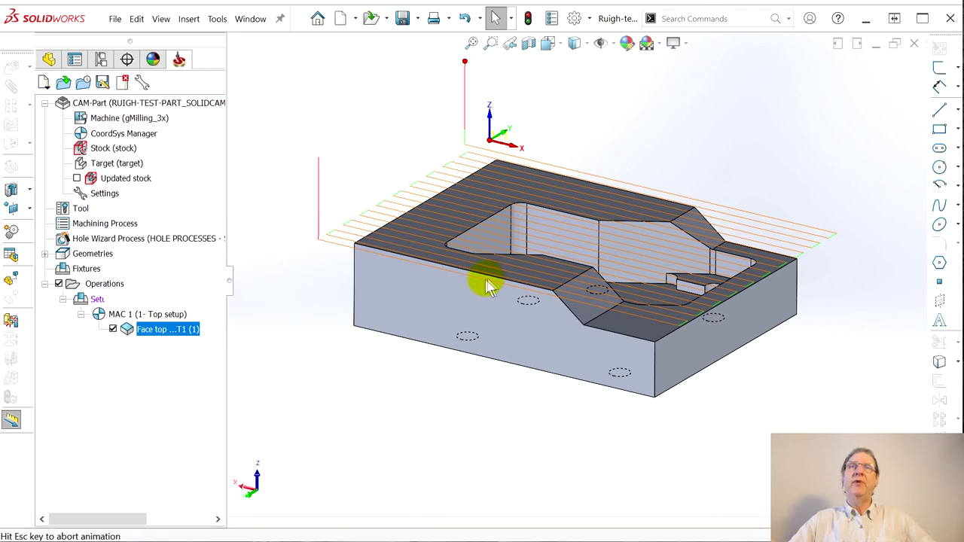
click(392, 279)
click(340, 251)
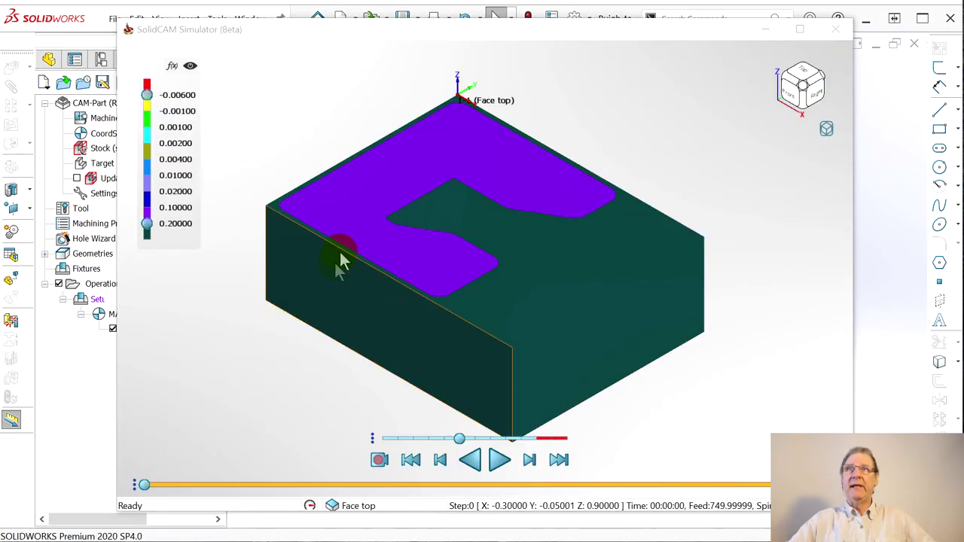
click(481, 260)
click(339, 128)
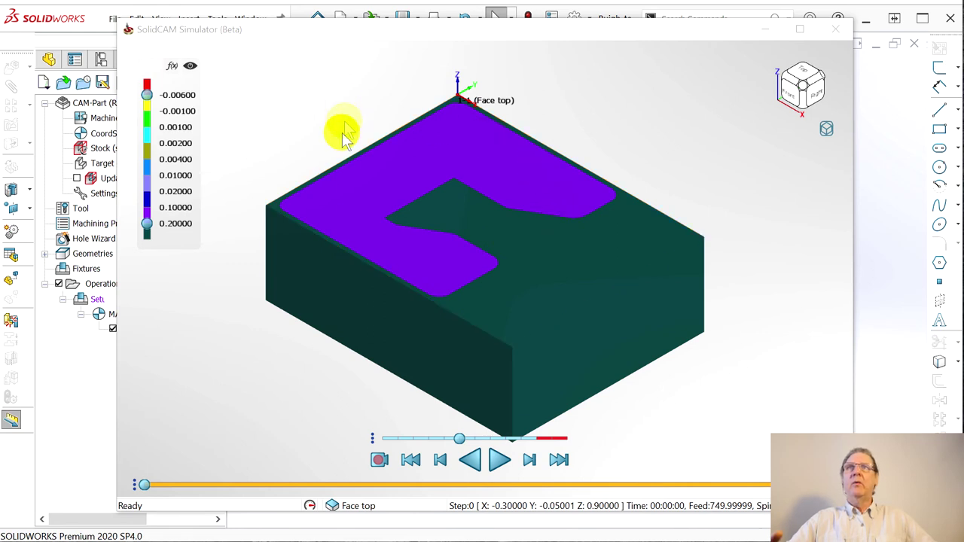
click(485, 262)
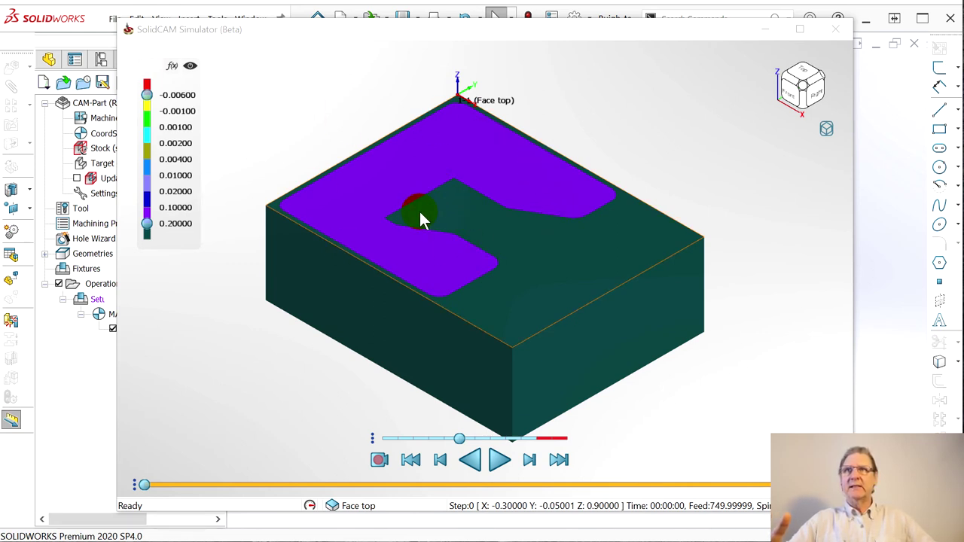
click(301, 141)
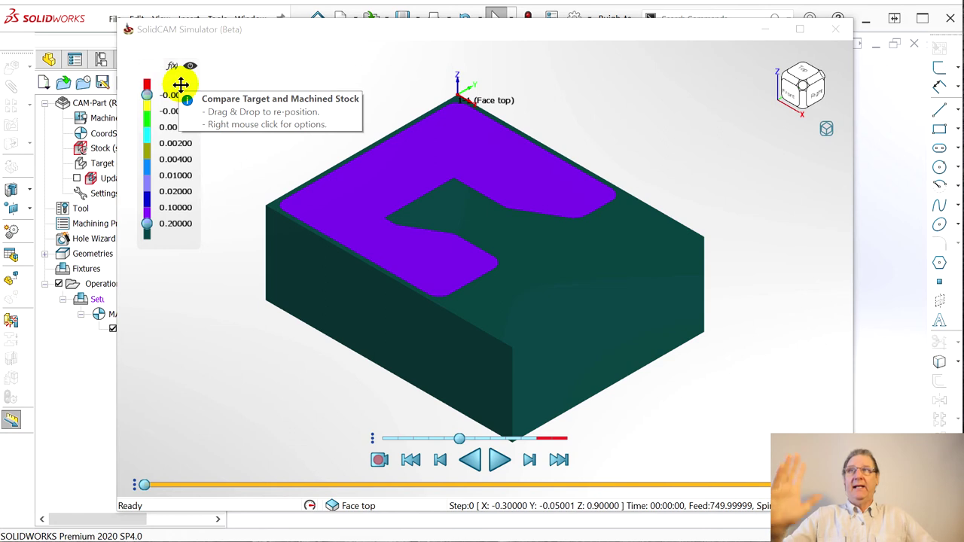
Run the Face top simulation to the end with target comparison off, then re-enable it
click(191, 69)
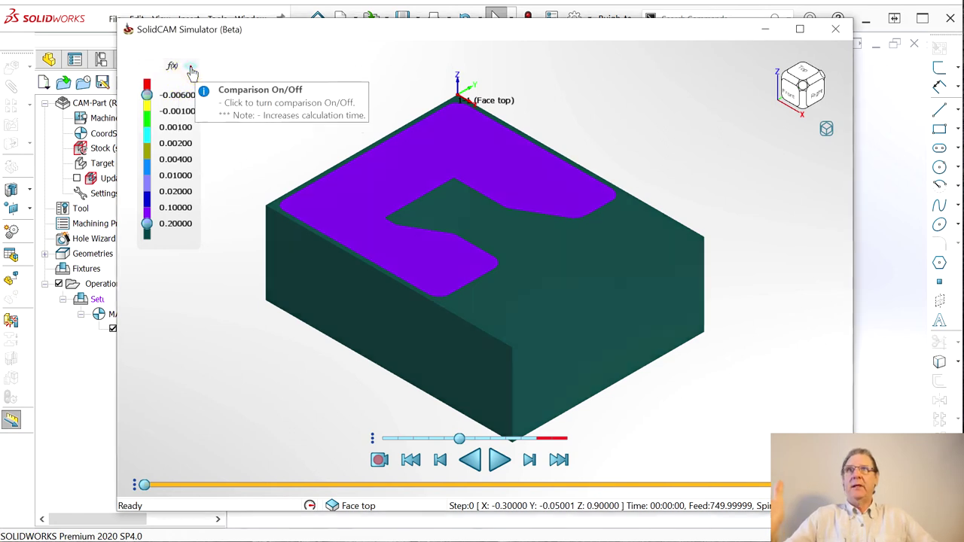
drag(312, 283, 205, 322)
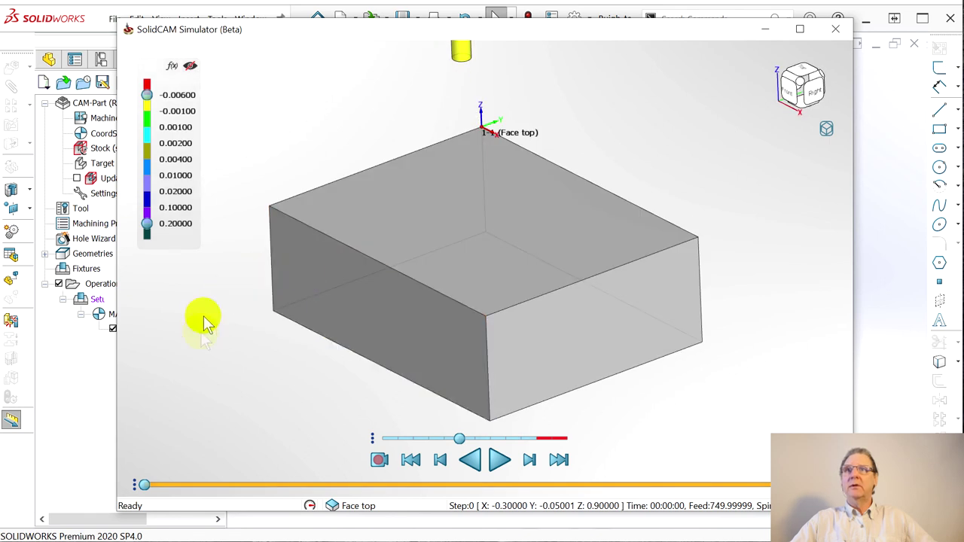
click(499, 460)
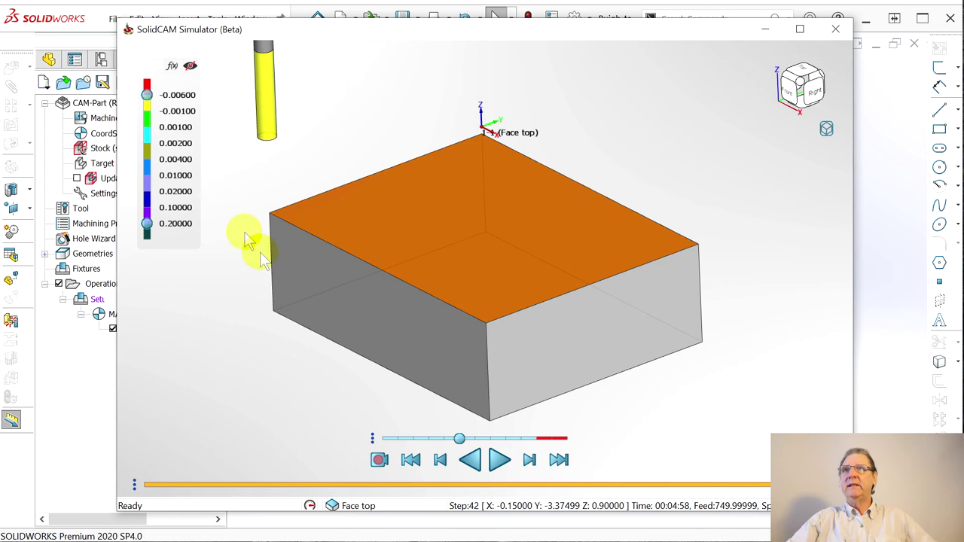
click(190, 66)
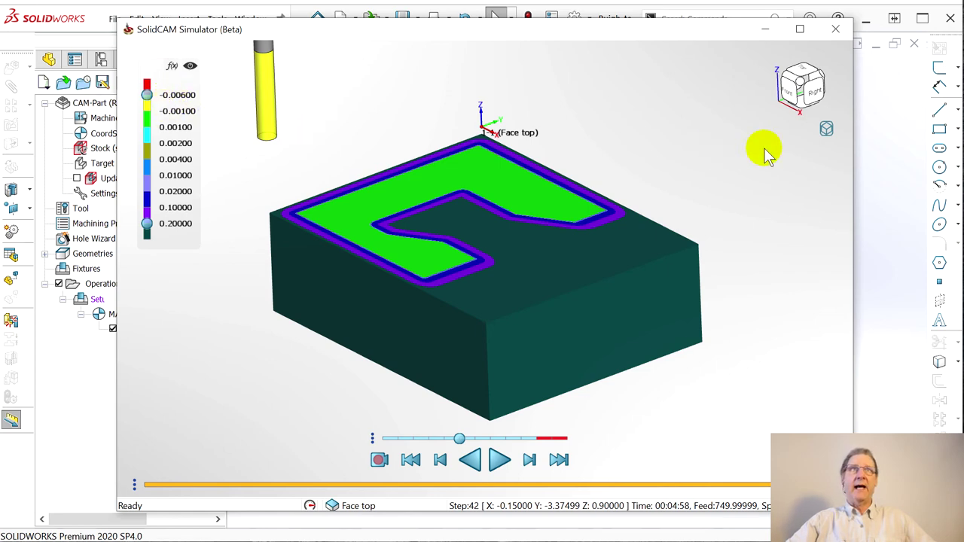
Inspect the compared machined stock from side and isometric views
right_click(825, 130)
click(791, 91)
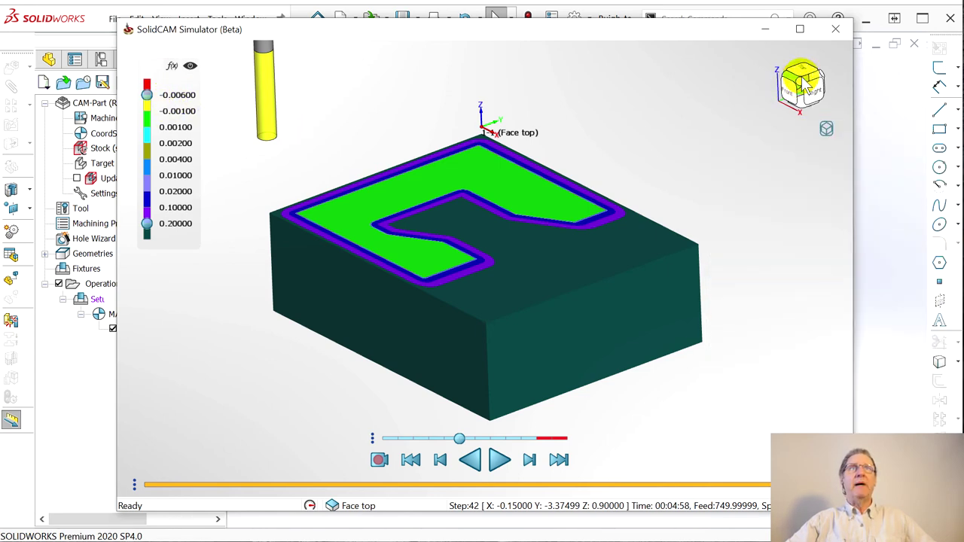
click(802, 86)
click(822, 71)
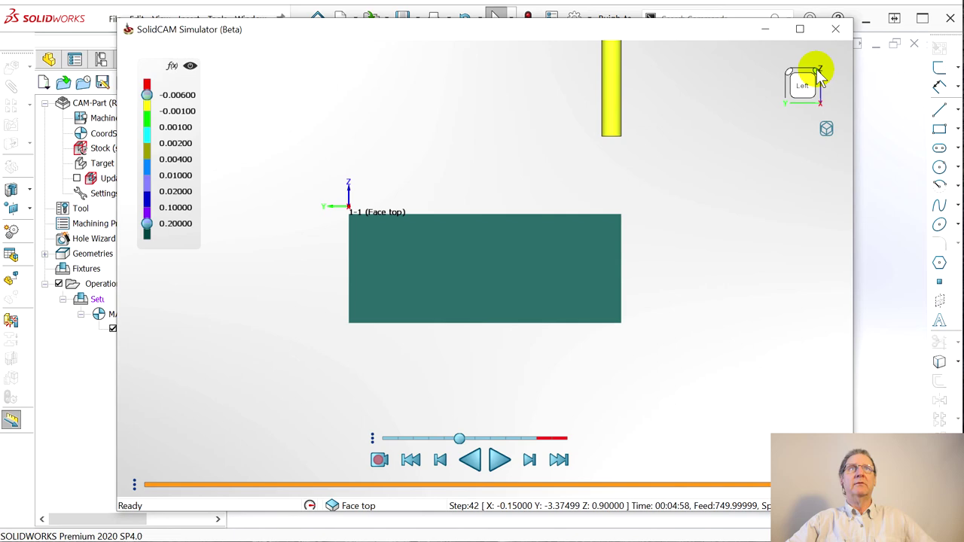
click(835, 128)
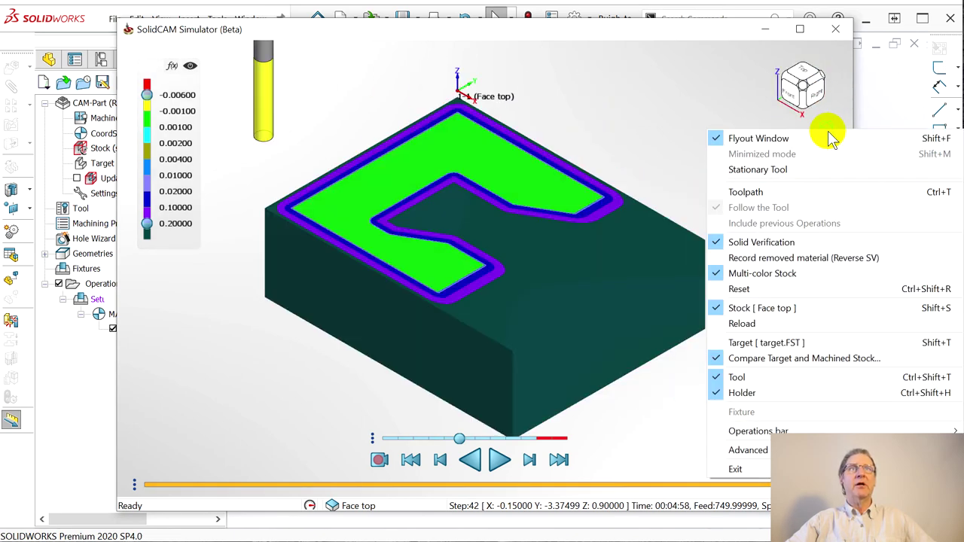
click(757, 139)
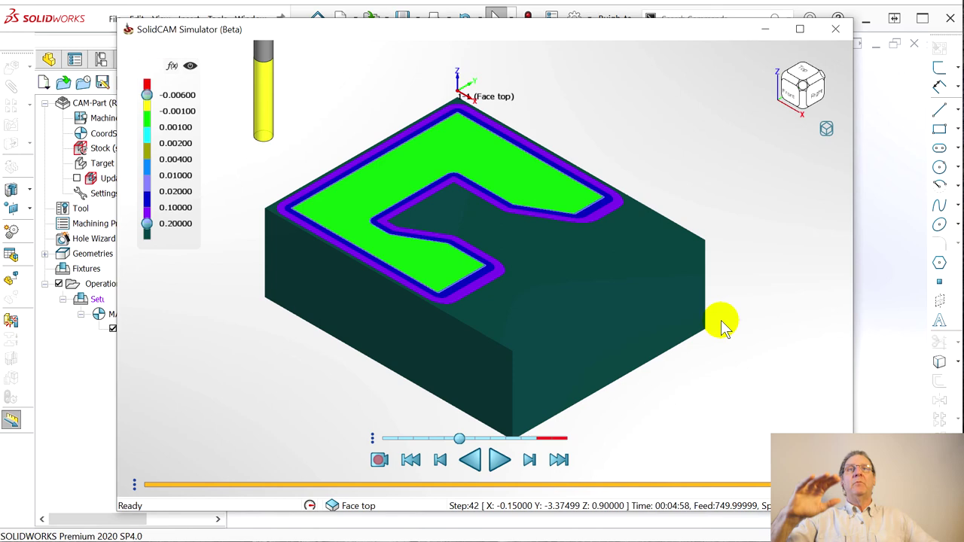
middle_drag(496, 255, 515, 272)
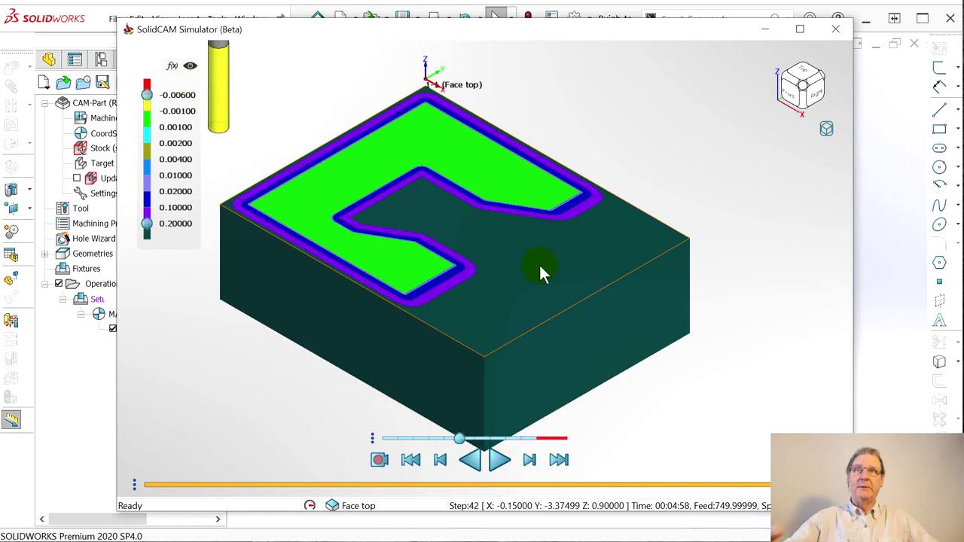
scroll(539, 263, down, 2)
scroll(513, 284, up, 2)
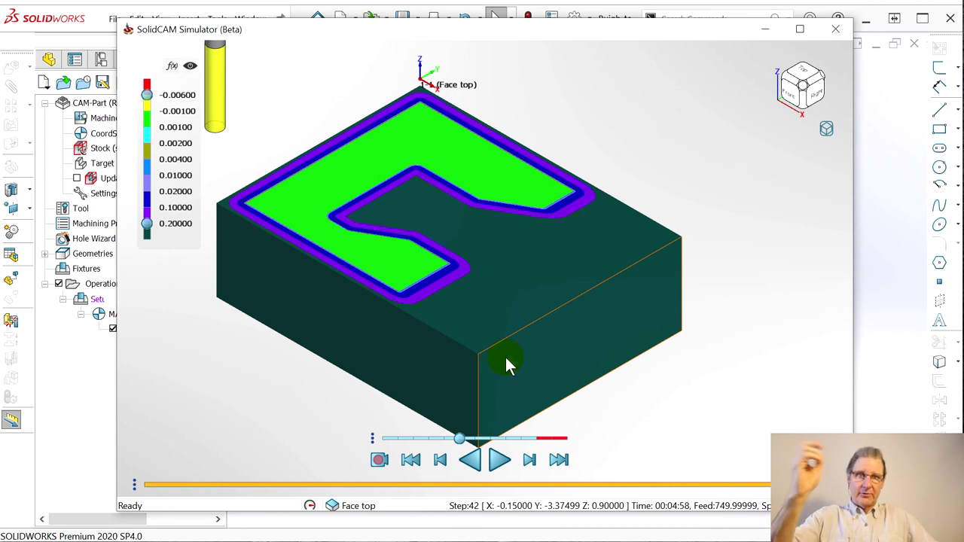
click(841, 35)
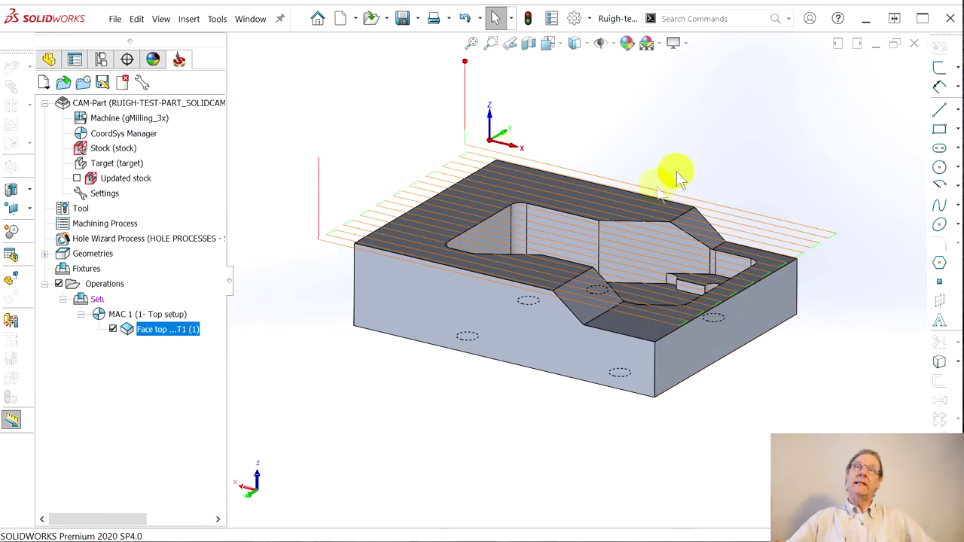
Recalculate the already calculated Face top toolpath from its context menu
right_click(125, 329)
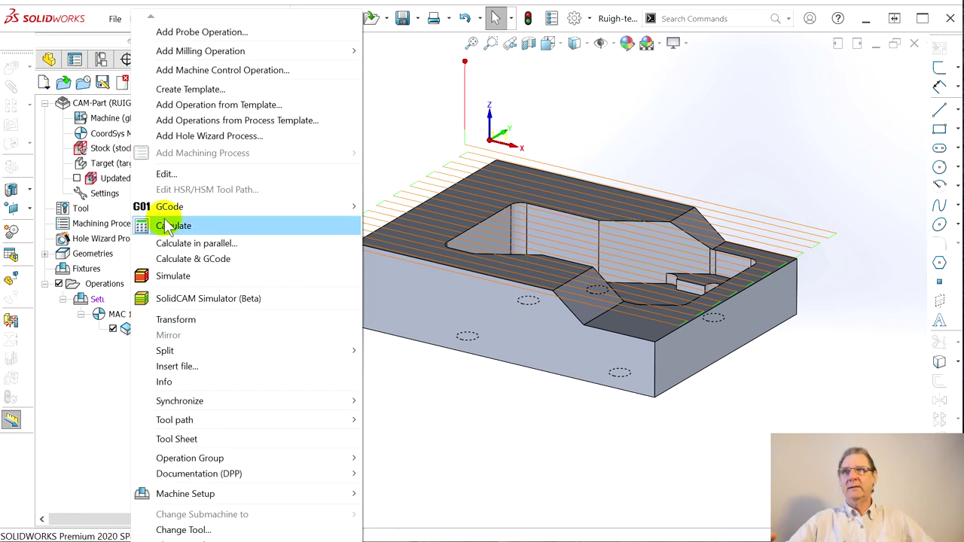
click(159, 226)
click(641, 232)
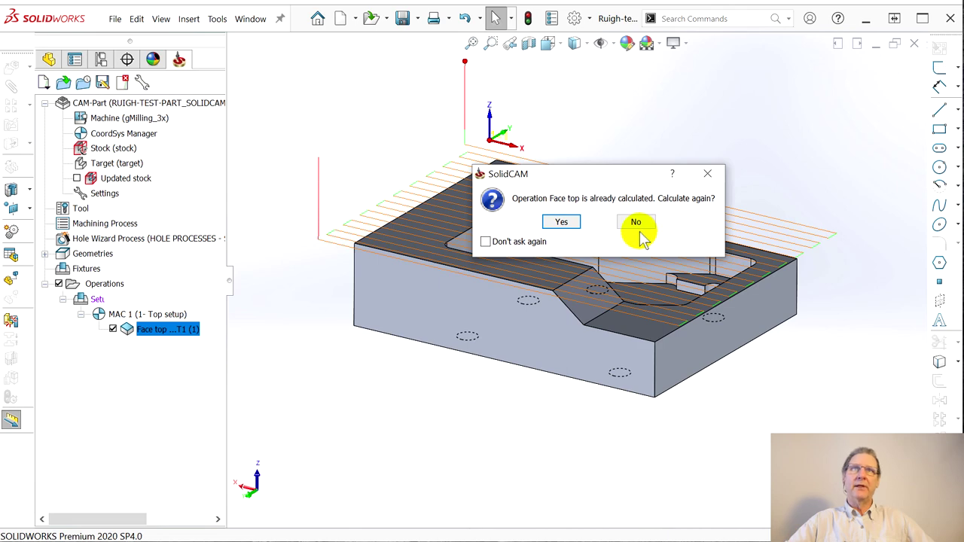
click(562, 220)
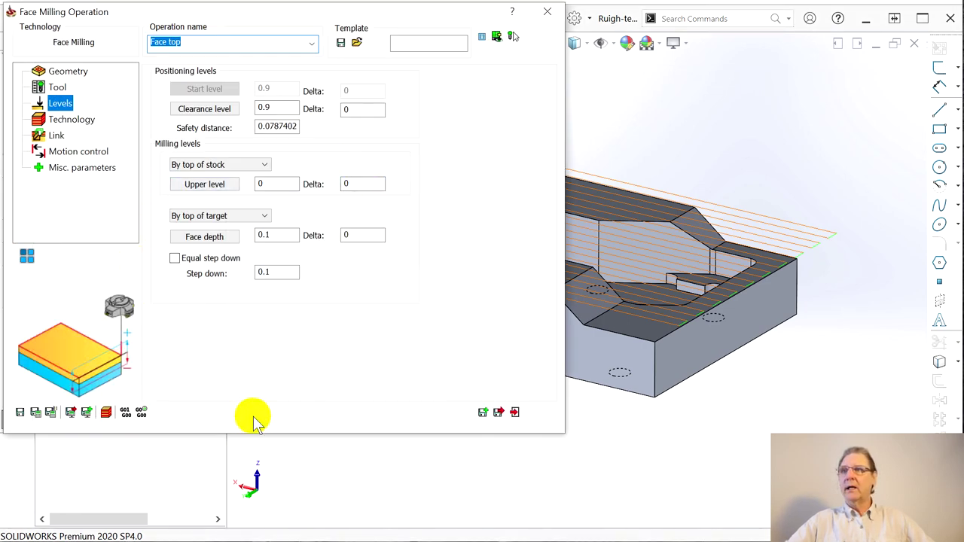
Save & Calculate Face top, dismiss the Upper level warning, and exit without saving
click(36, 412)
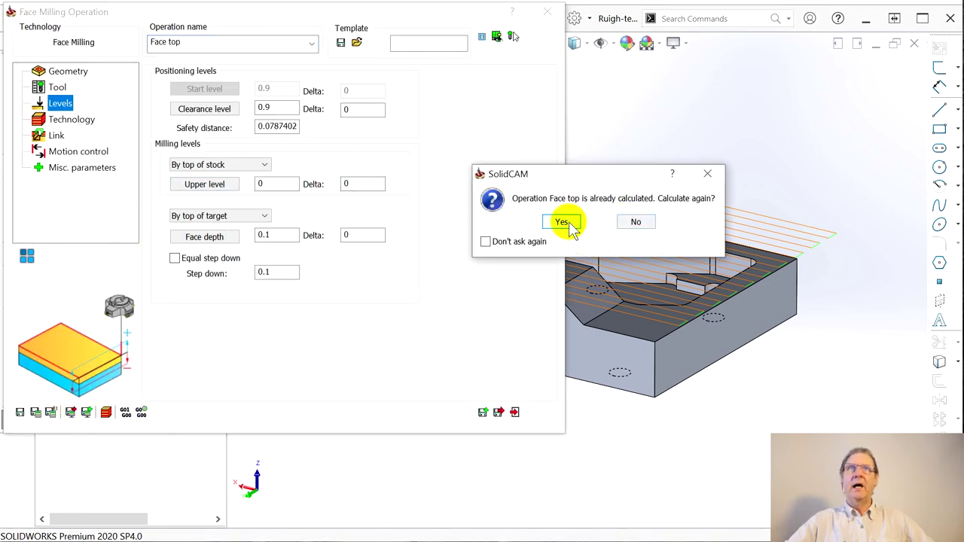
click(565, 223)
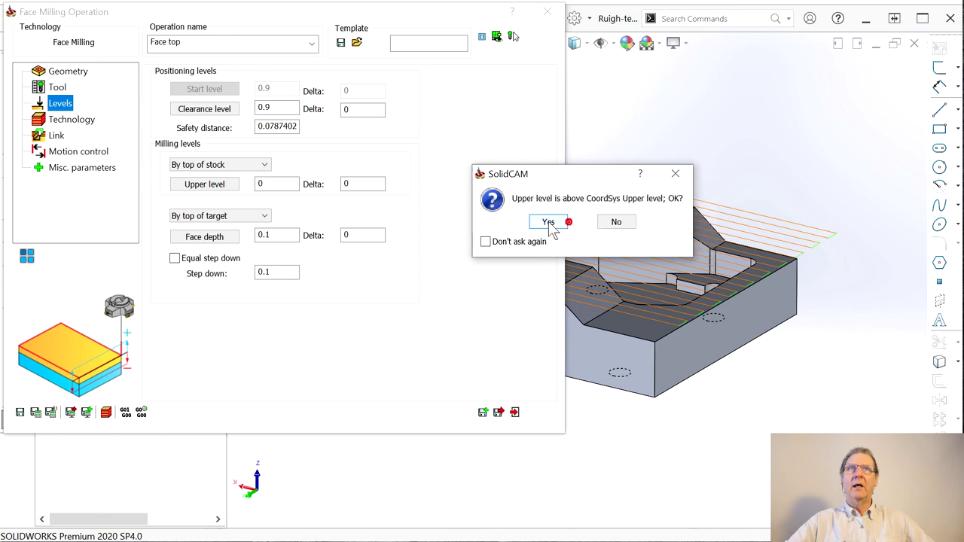
click(675, 174)
click(547, 11)
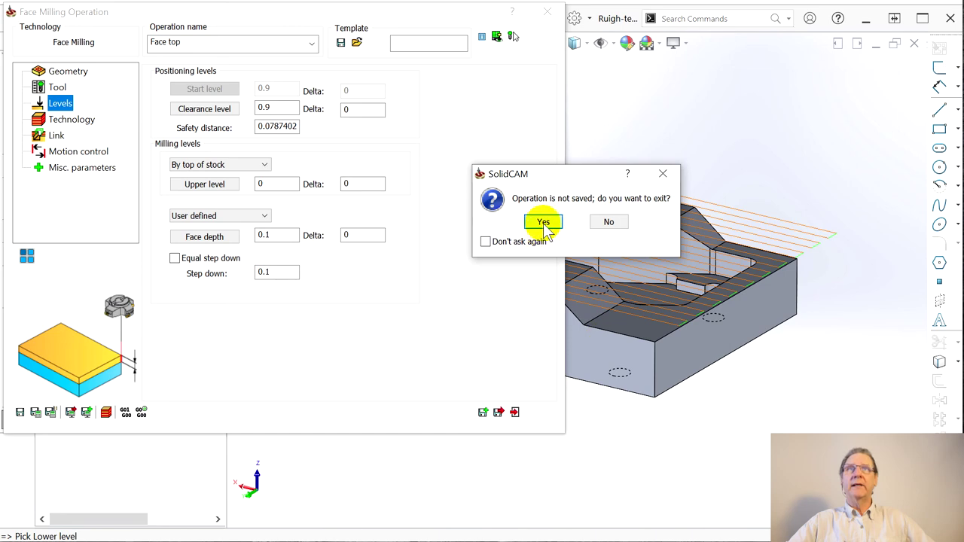
click(544, 221)
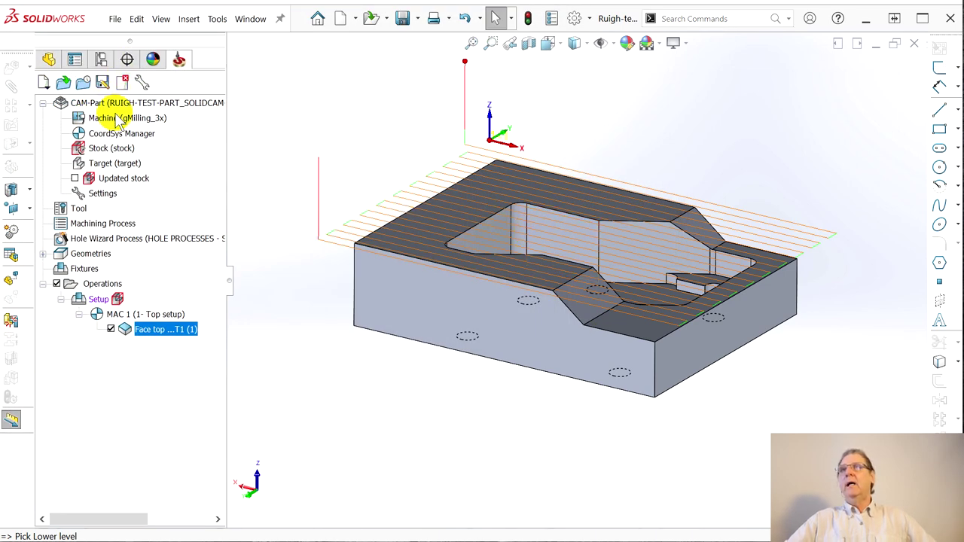
double_click(94, 136)
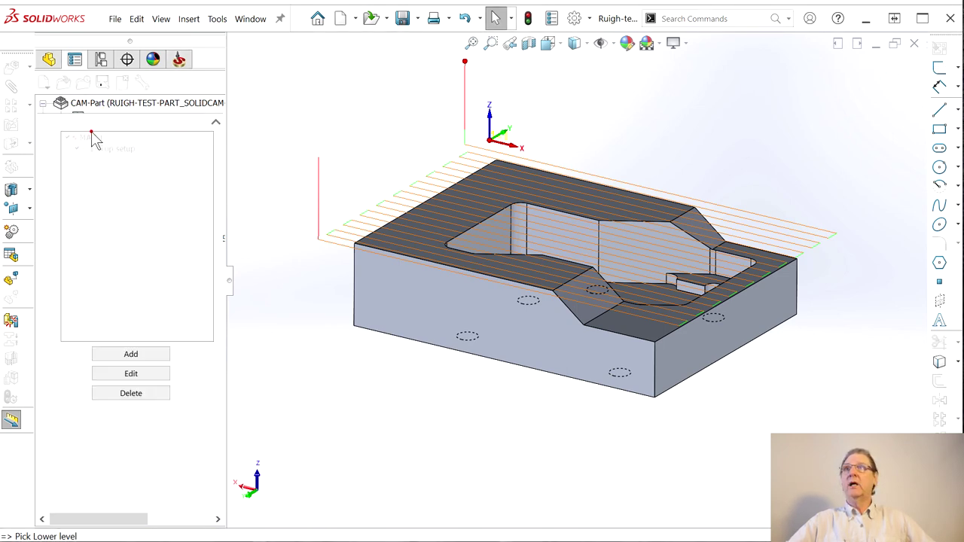
Change the MAC 1 Top setup's Part Upper level from -0.1 to 0.5 and confirm
click(164, 354)
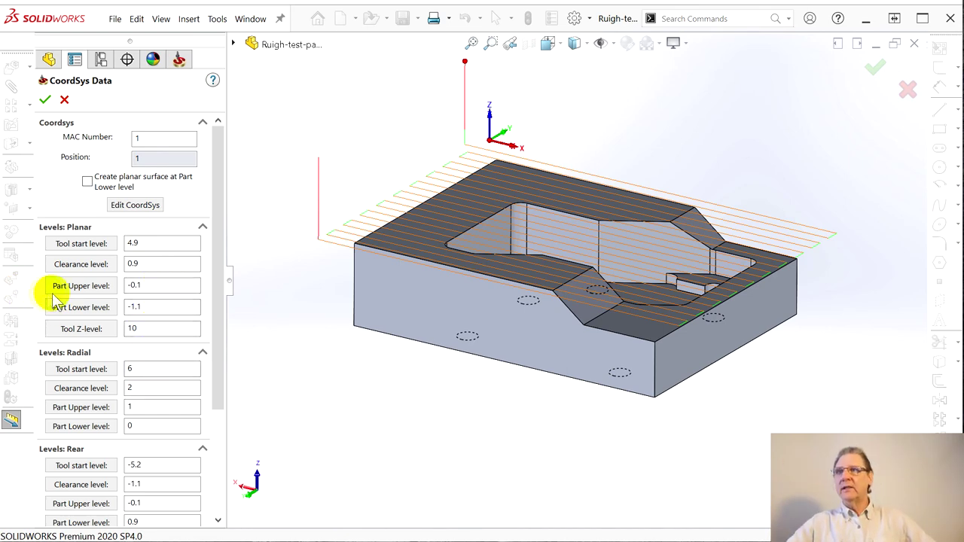
click(138, 285)
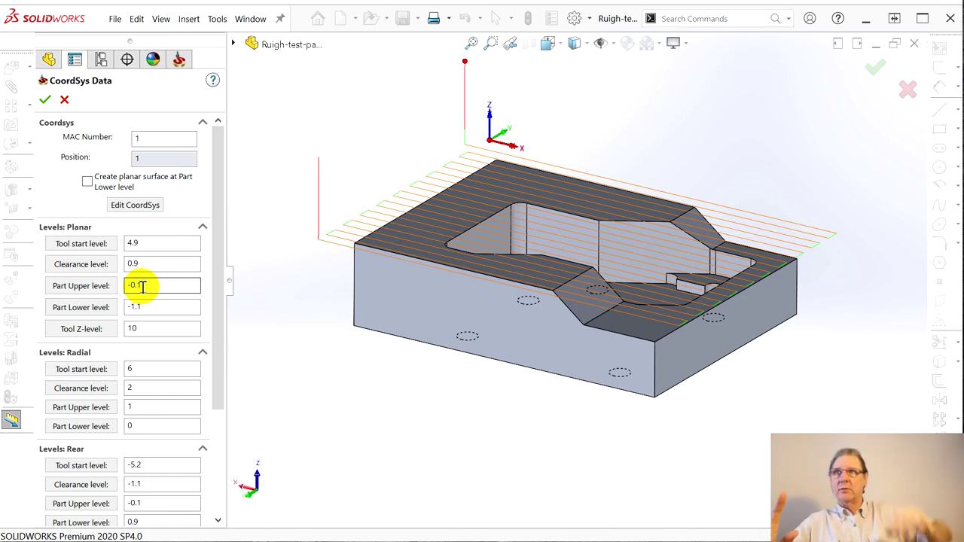
drag(135, 285, 144, 286)
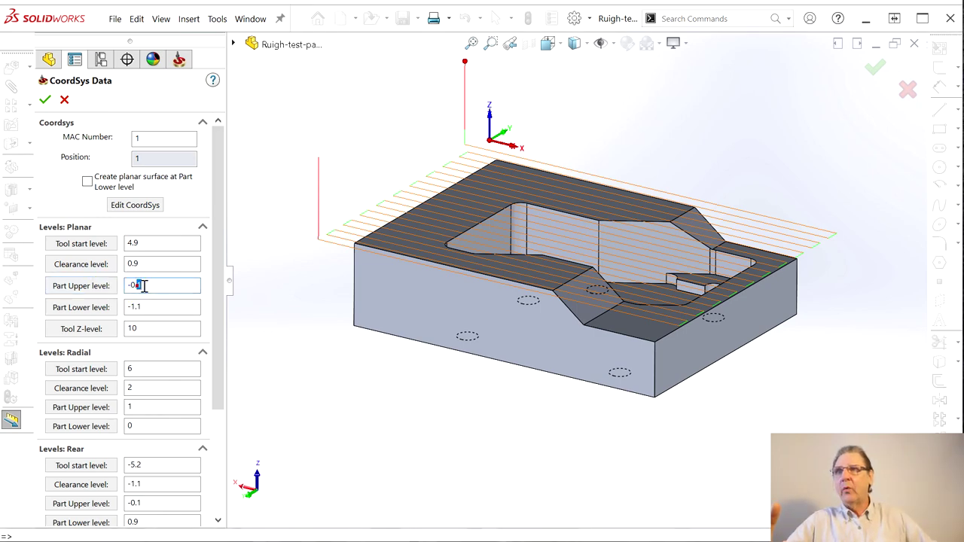
click(144, 285)
text(5)
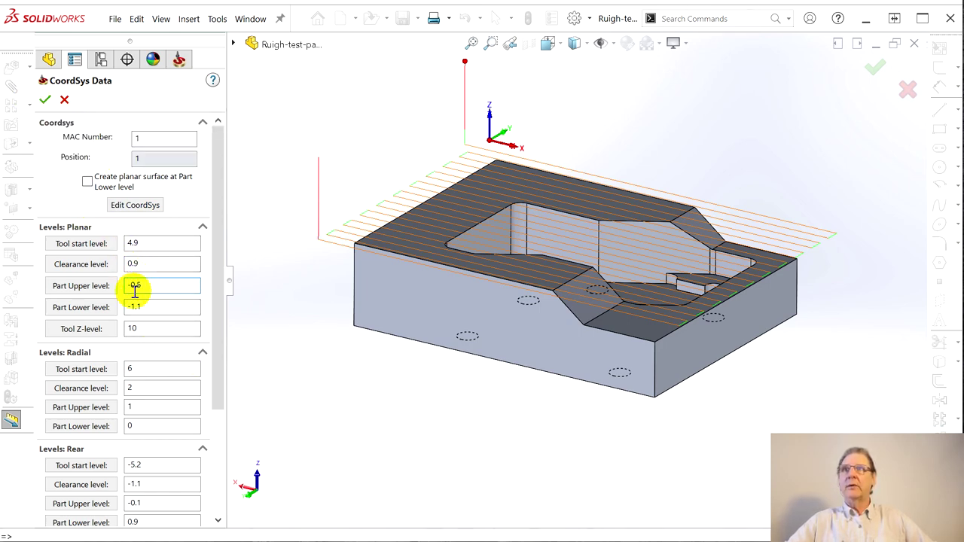
drag(134, 286, 124, 290)
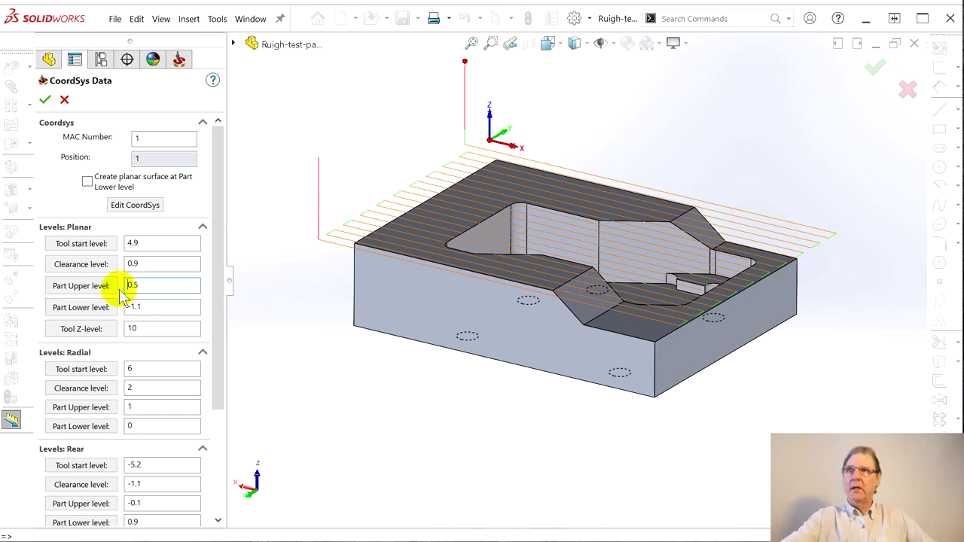
click(46, 100)
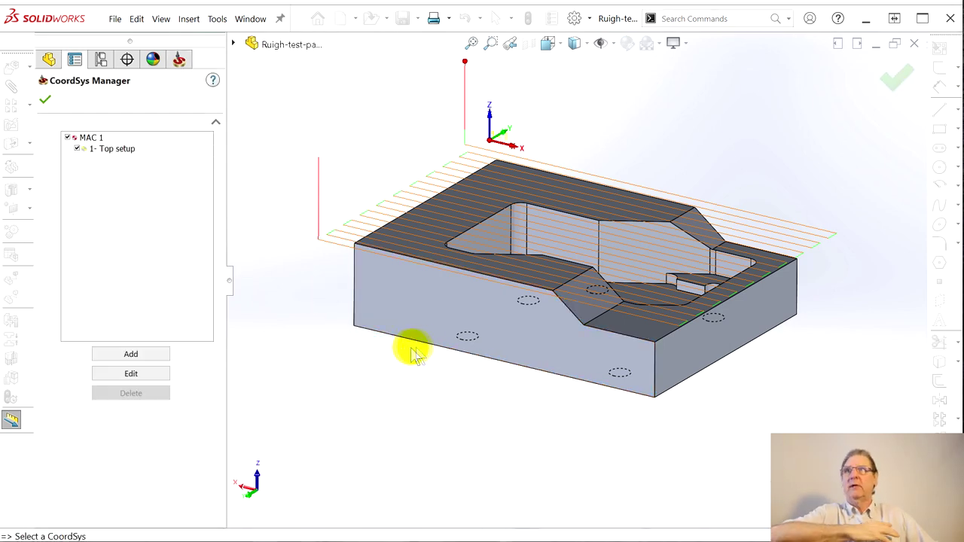
click(45, 100)
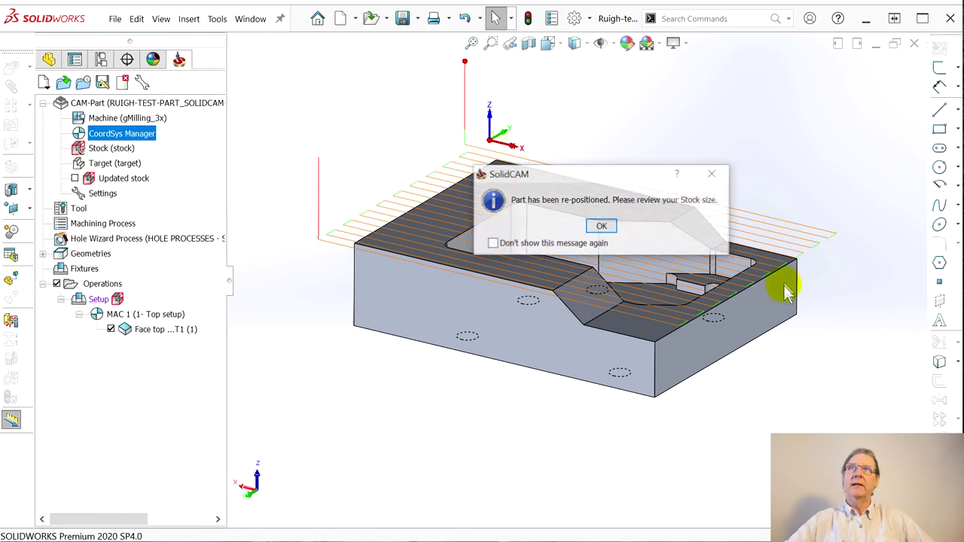
Acknowledge the re-position notice, then show, inspect and re-hide the updated stock
click(601, 227)
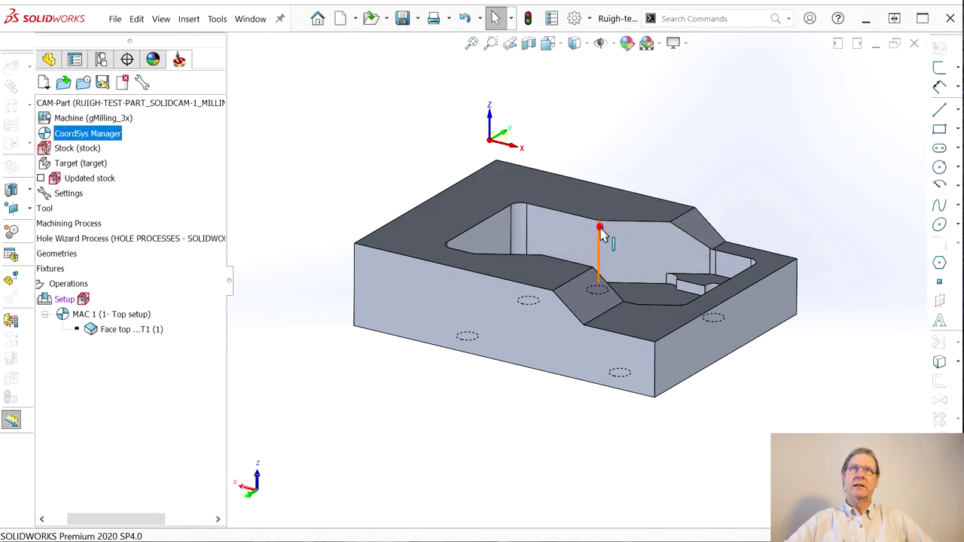
click(41, 178)
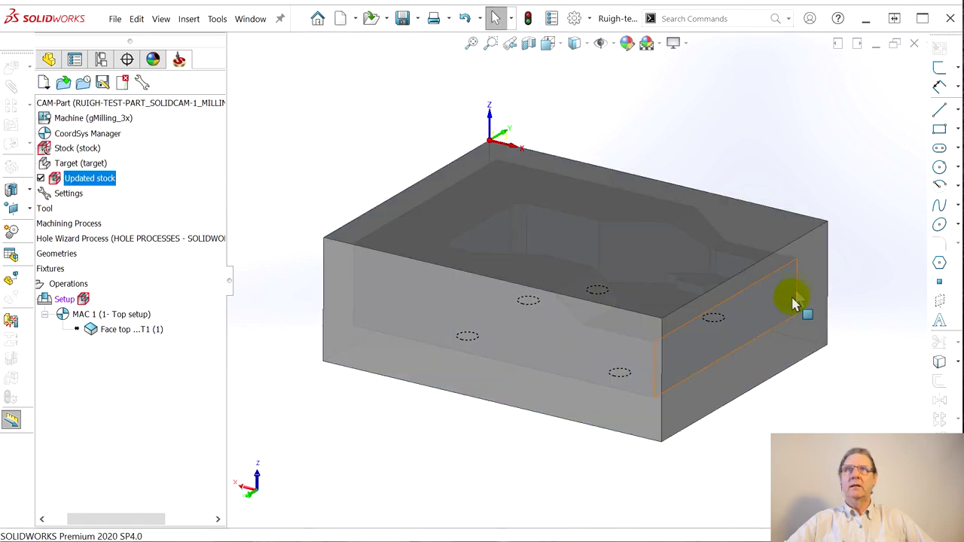
middle_drag(792, 302, 632, 317)
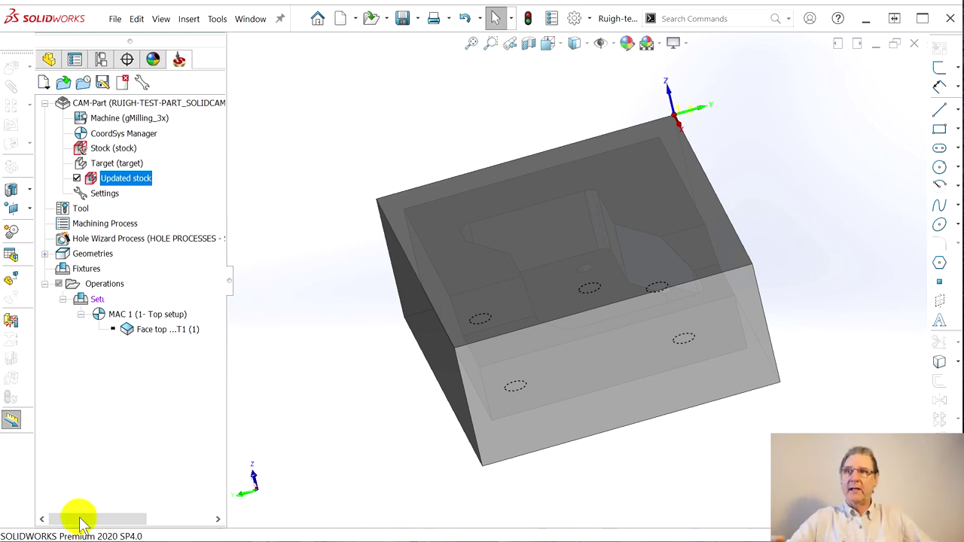
drag(81, 518, 169, 527)
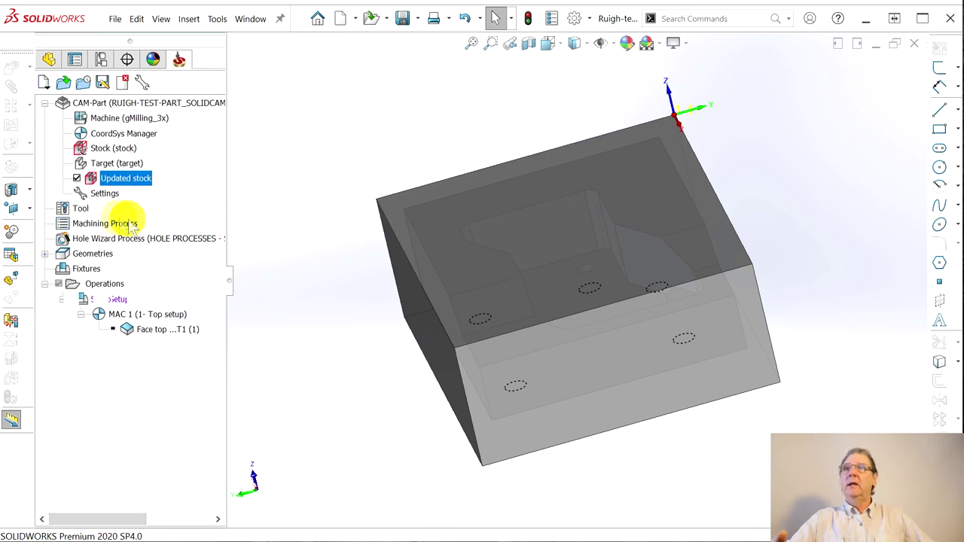
click(76, 178)
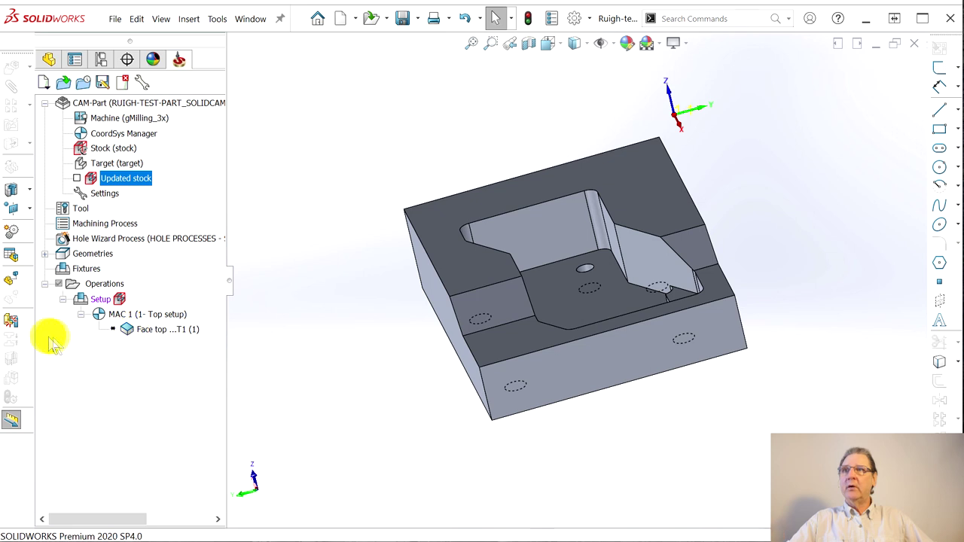
click(126, 336)
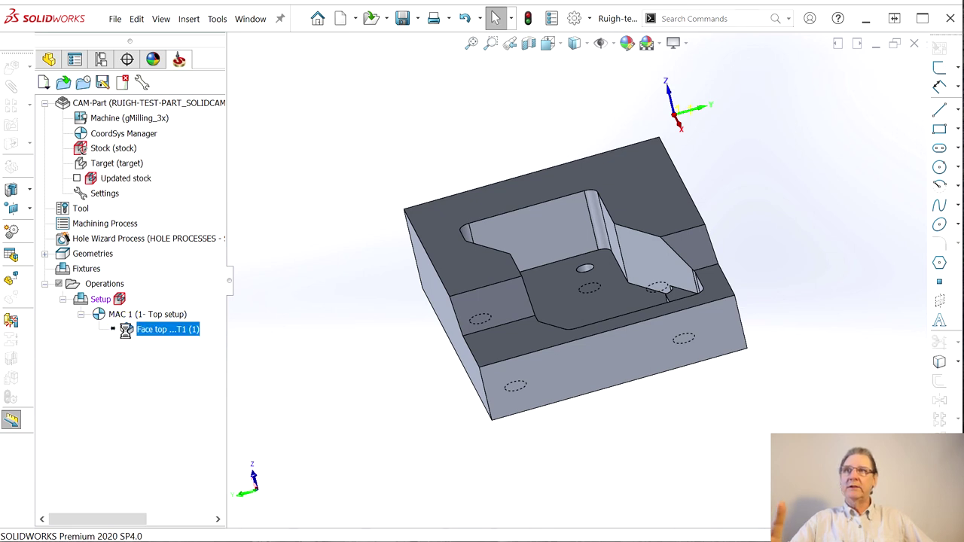
Recalculate Face top with a user-defined upper level of 0 and close its operation window
double_click(126, 336)
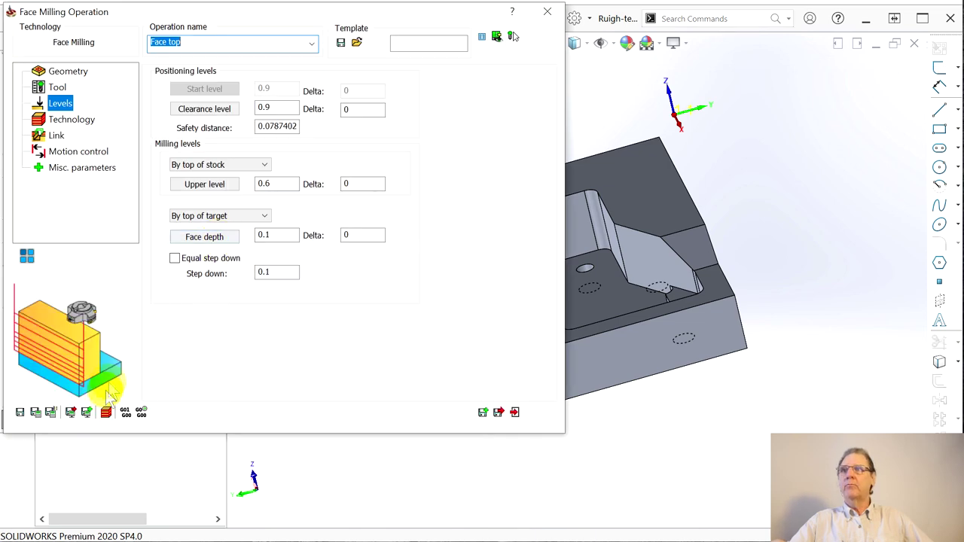
click(51, 413)
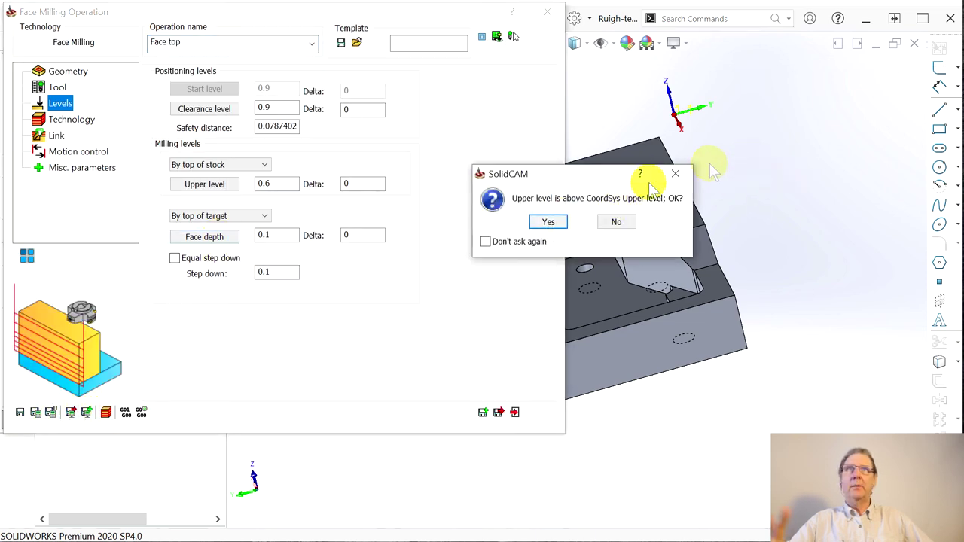
click(551, 225)
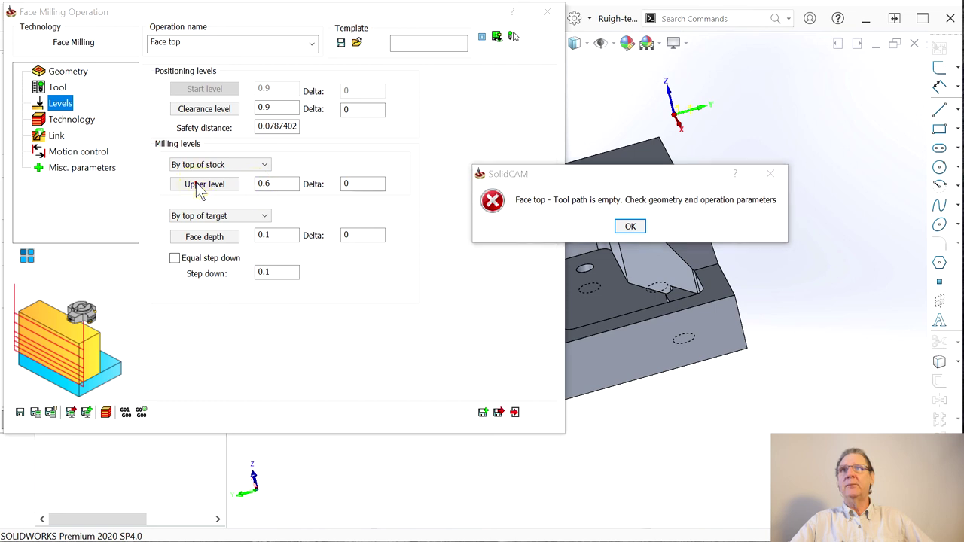
click(630, 226)
click(278, 185)
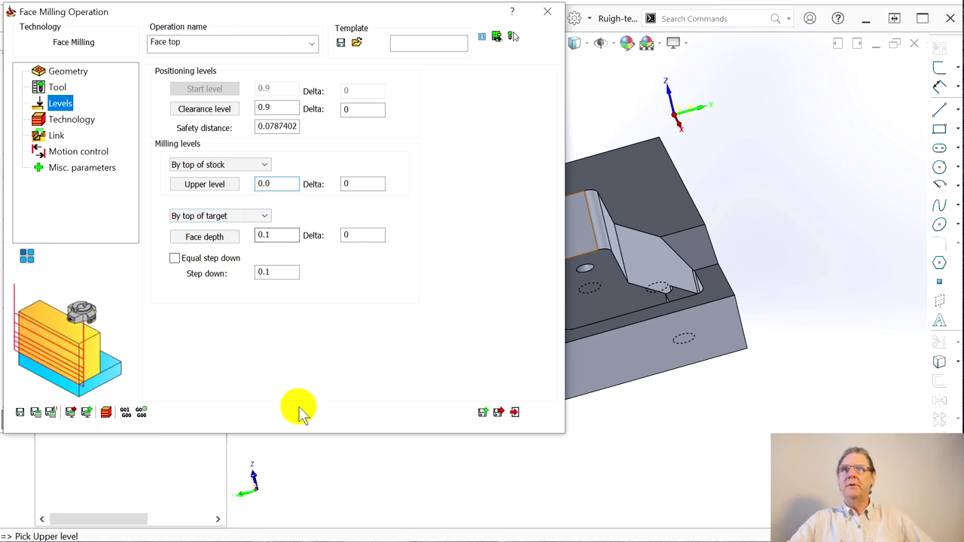
click(51, 412)
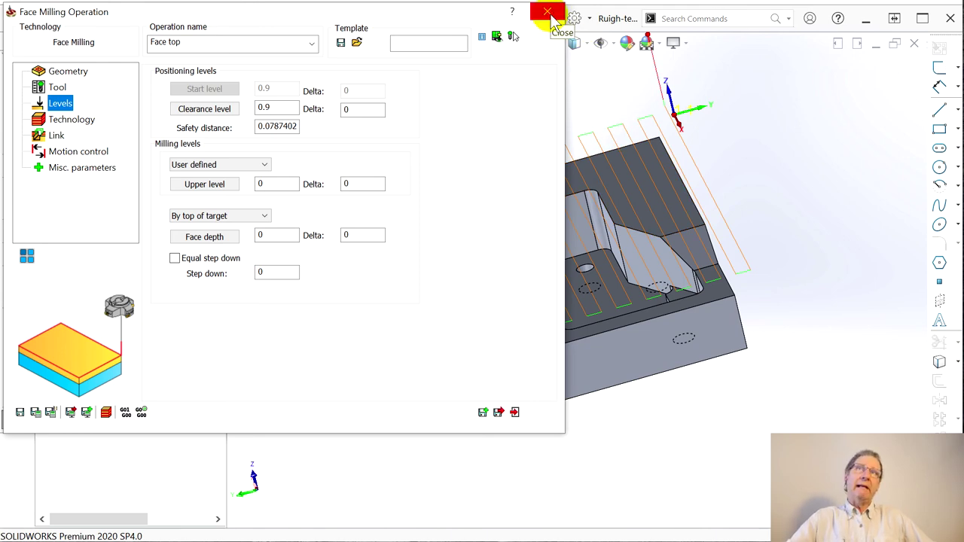
drag(334, 15, 617, 35)
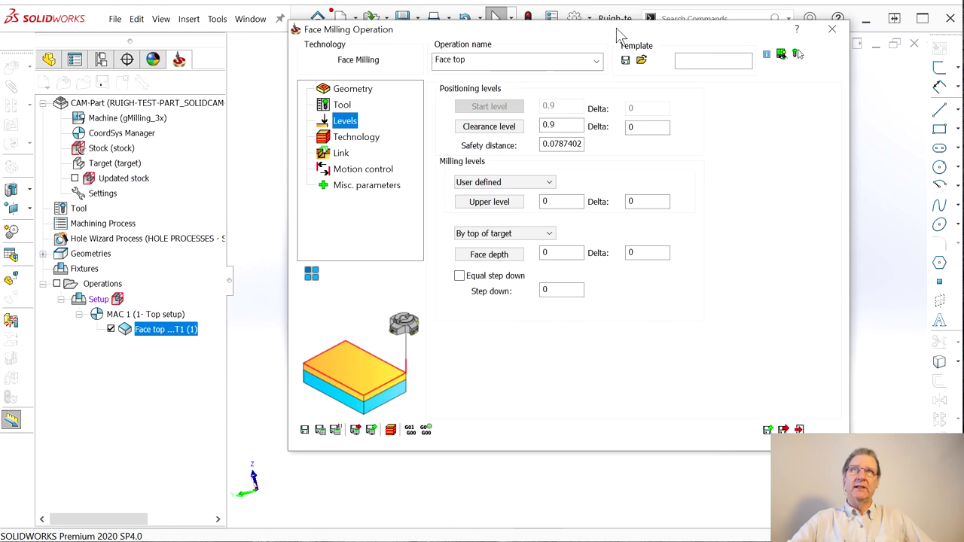
click(832, 30)
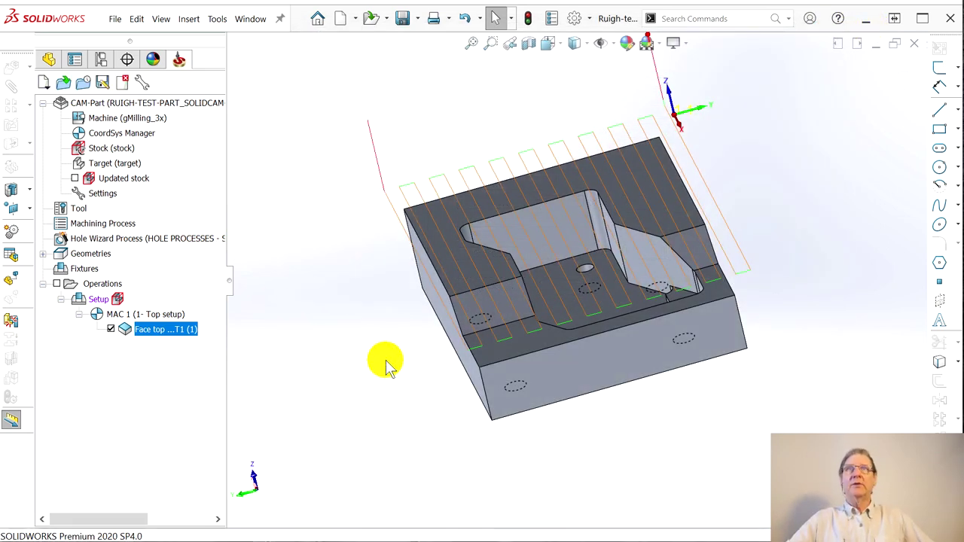
middle_drag(387, 361, 641, 221)
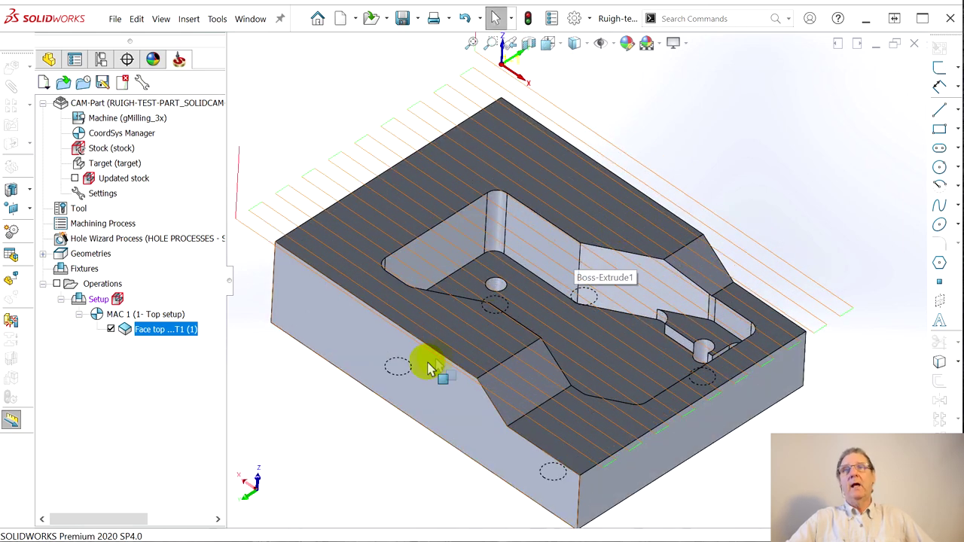
scroll(429, 360, down, 2)
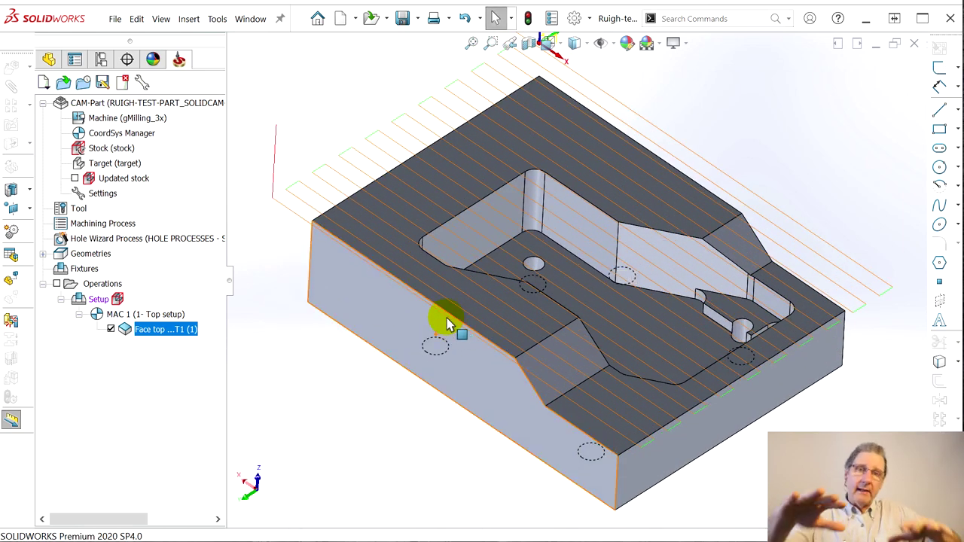